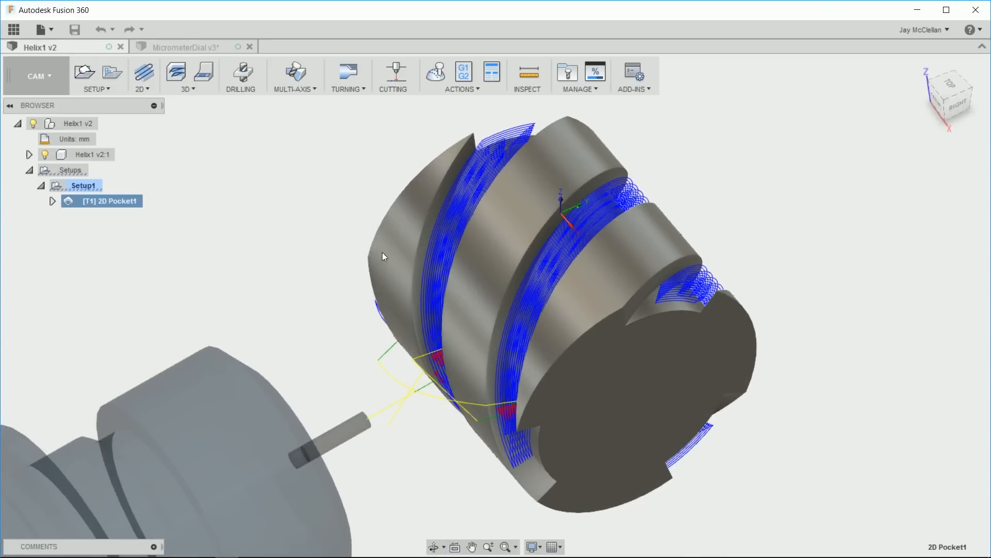
pyautogui.keyDown('shift'); pyautogui.moveTo(294, 283); pyautogui.dragTo(267, 308, button='middle'); pyautogui.keyUp('shift')
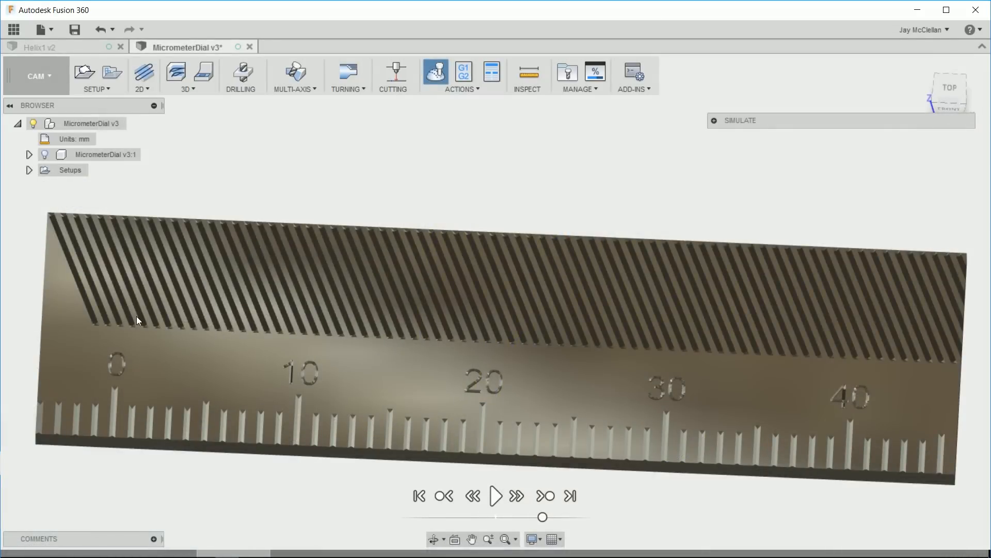
pyautogui.moveTo(137, 320)
pyautogui.mouseDown(button='middle')
pyautogui.moveTo(136, 309)
pyautogui.moveTo(121, 368)
pyautogui.moveTo(119, 353)
pyautogui.moveTo(126, 369)
pyautogui.moveTo(144, 312)
pyautogui.mouseUp(button='middle')
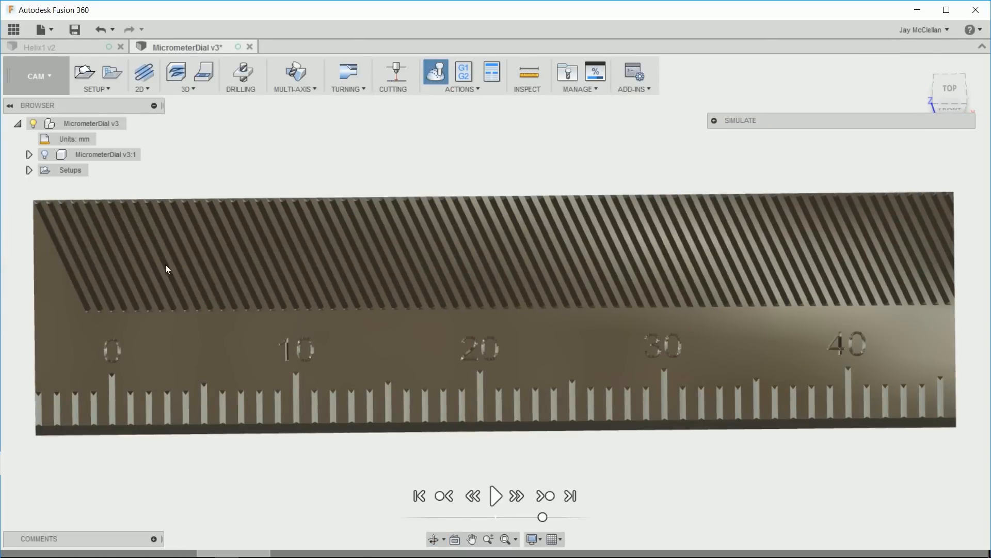
pyautogui.moveTo(109, 311)
pyautogui.keyDown('shift'); pyautogui.mouseDown(button='middle')
pyautogui.moveTo(113, 368)
pyautogui.moveTo(105, 305)
pyautogui.mouseUp(button='middle'); pyautogui.keyUp('shift')
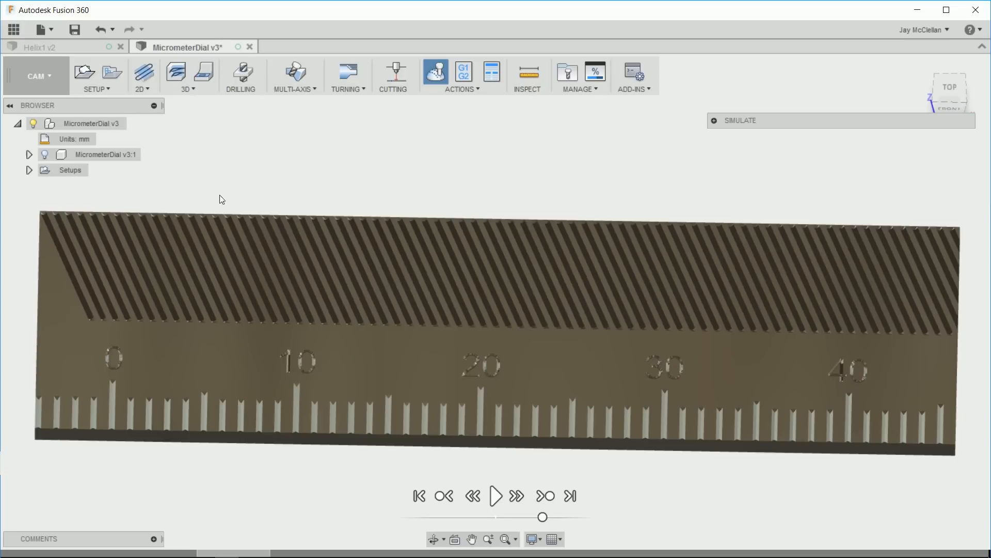
pyautogui.moveTo(103, 330)
pyautogui.keyDown('shift'); pyautogui.mouseDown(button='middle')
pyautogui.moveTo(110, 338)
pyautogui.moveTo(101, 323)
pyautogui.mouseUp(button='middle'); pyautogui.keyUp('shift')
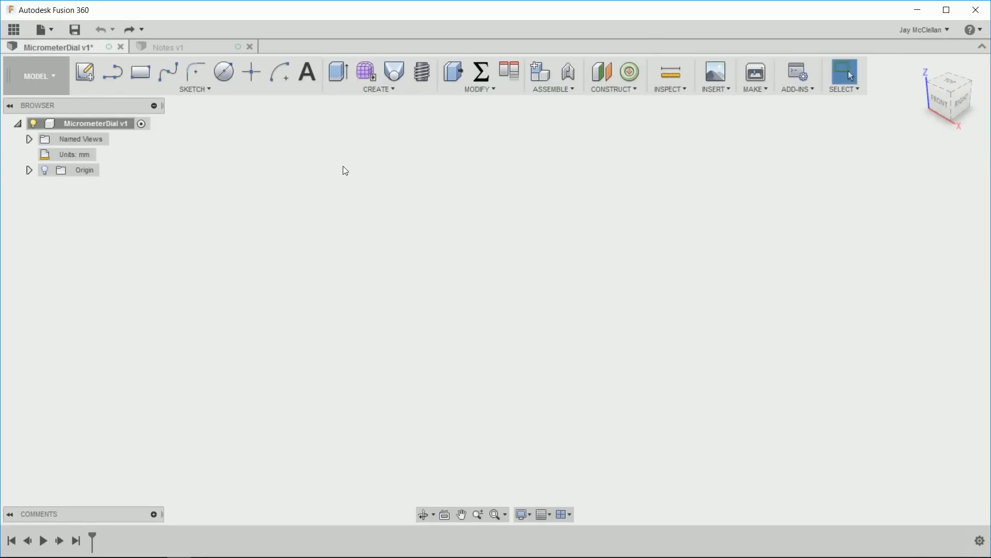
# - Sketch a 75 mm wide by 20 mm high rectangle from the origin on the horizontal plane
pyautogui.click(85, 73)
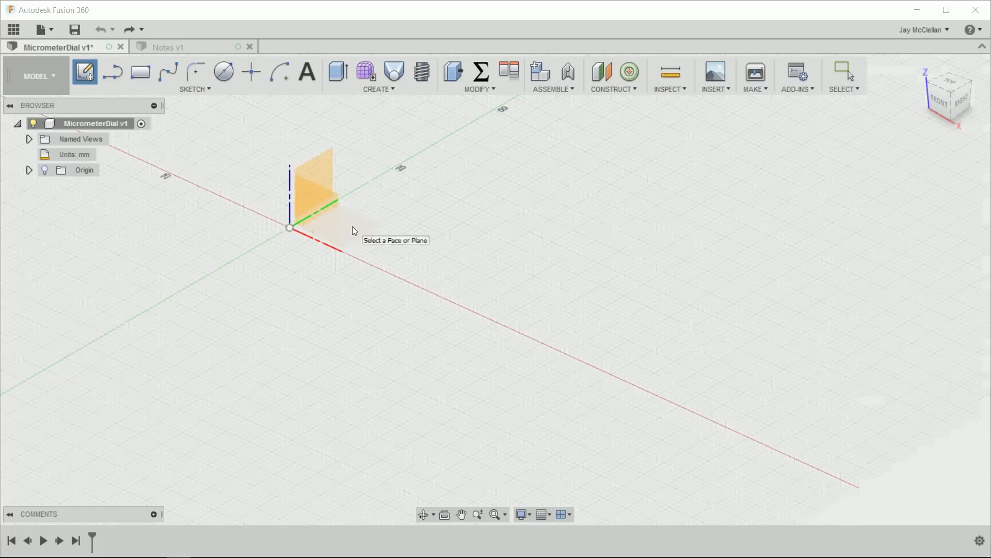
pyautogui.click(353, 227)
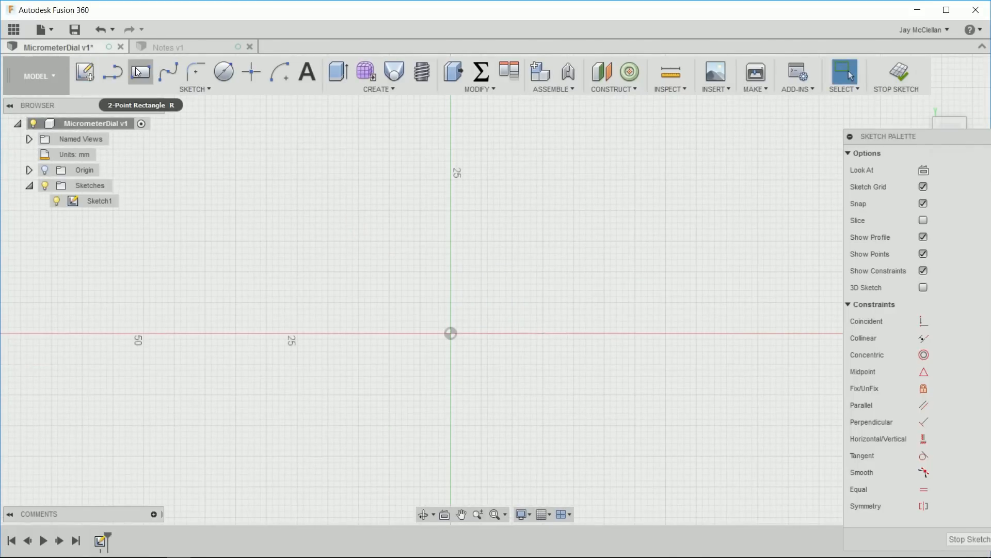
pyautogui.click(137, 71)
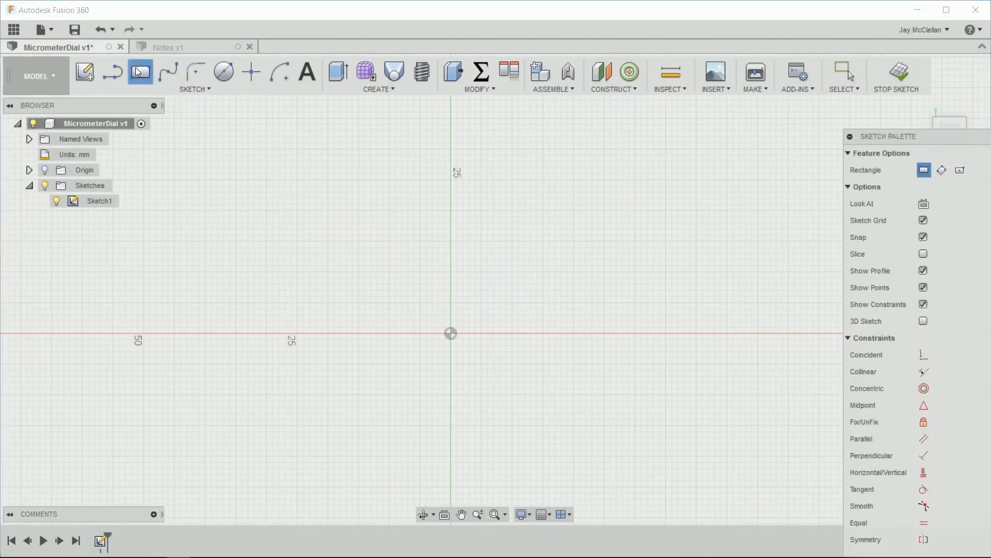
pyautogui.click(450, 333)
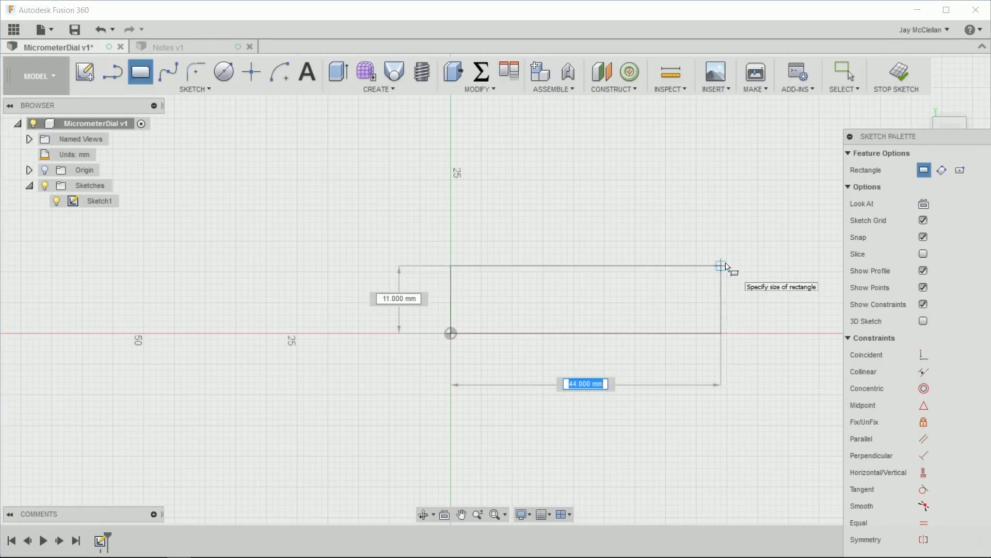
pyautogui.write('75')
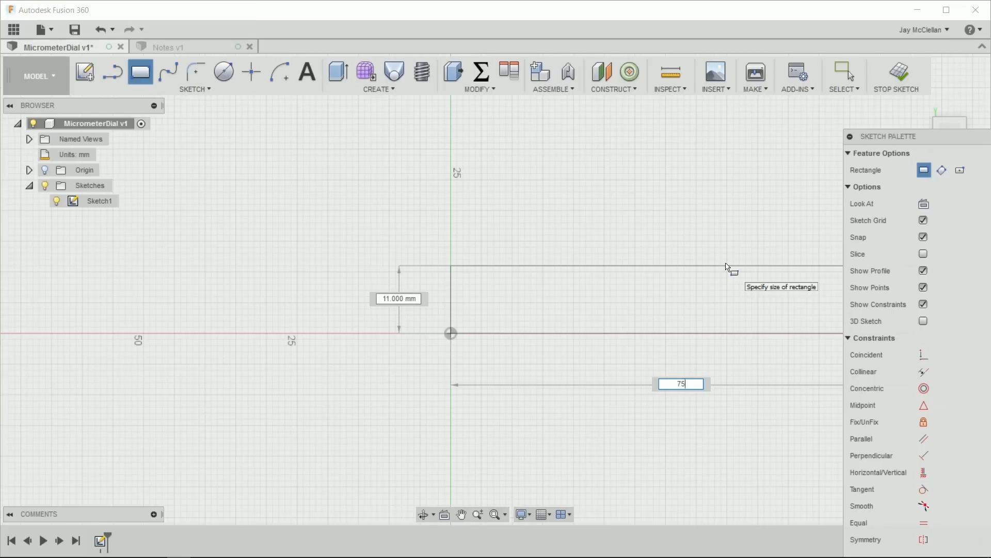
pyautogui.press('Tab')
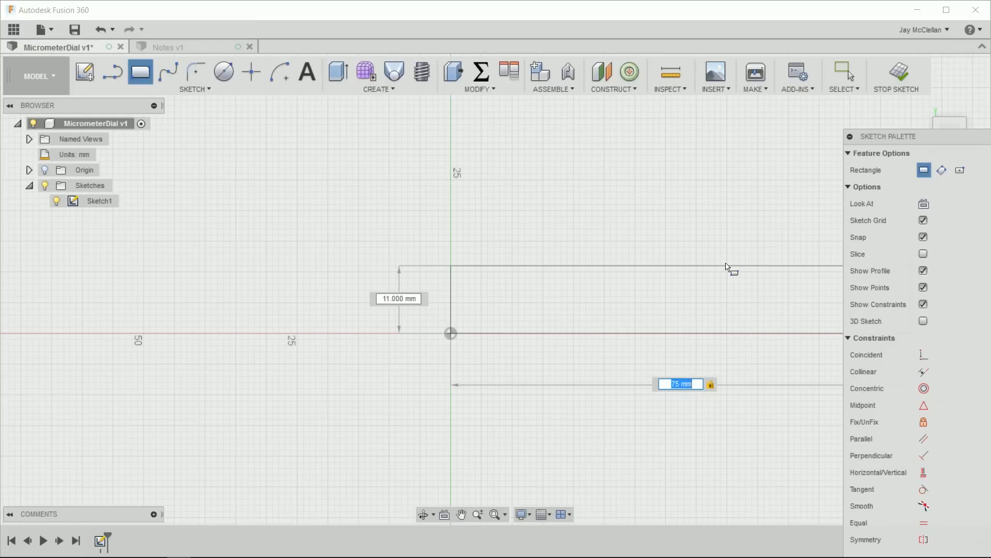
pyautogui.press('Tab')
pyautogui.write('20')
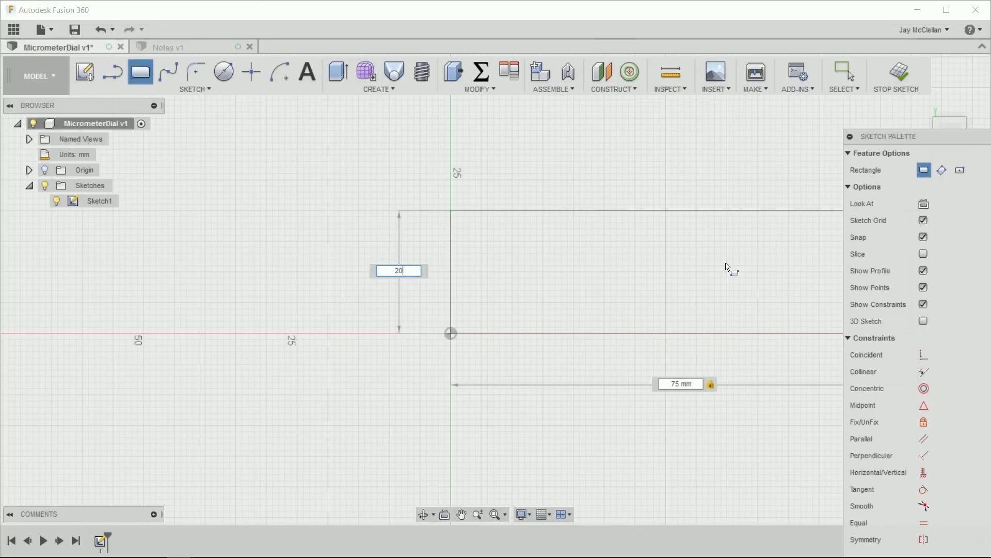
pyautogui.press('Return')
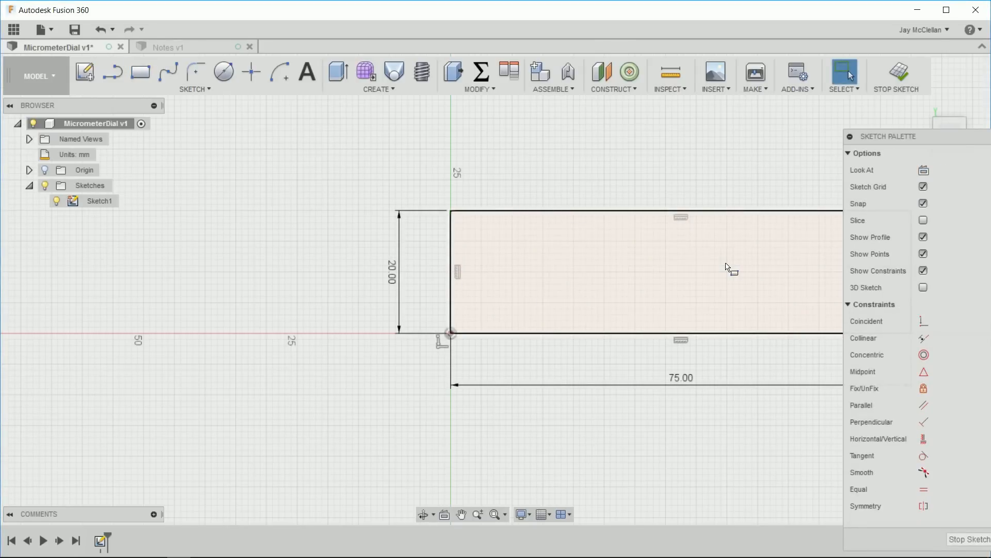
# - Finish the sketch and extrude the rectangle -2 mm as a new body
pyautogui.click(898, 72)
pyautogui.press('e')
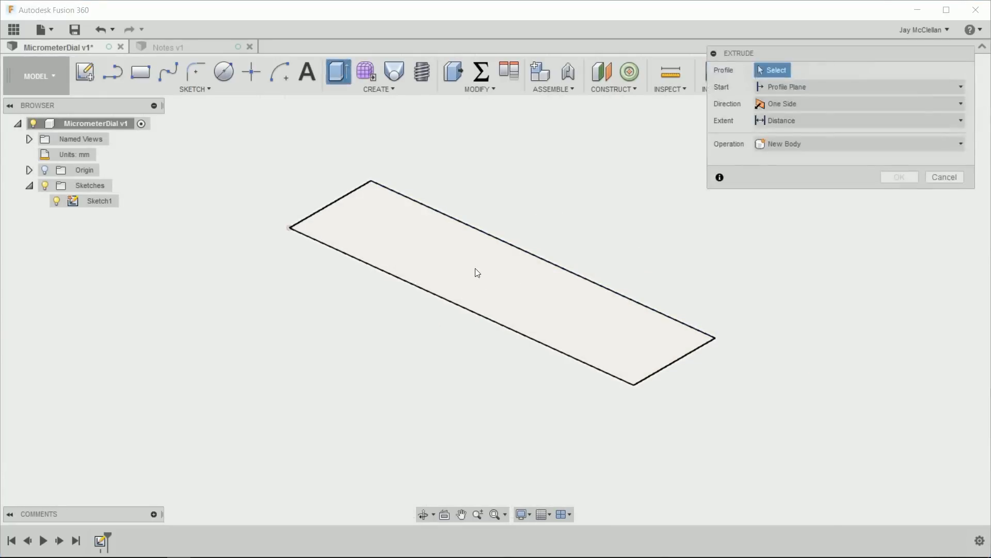
pyautogui.click(474, 267)
pyautogui.moveTo(504, 270); pyautogui.dragTo(500, 272)
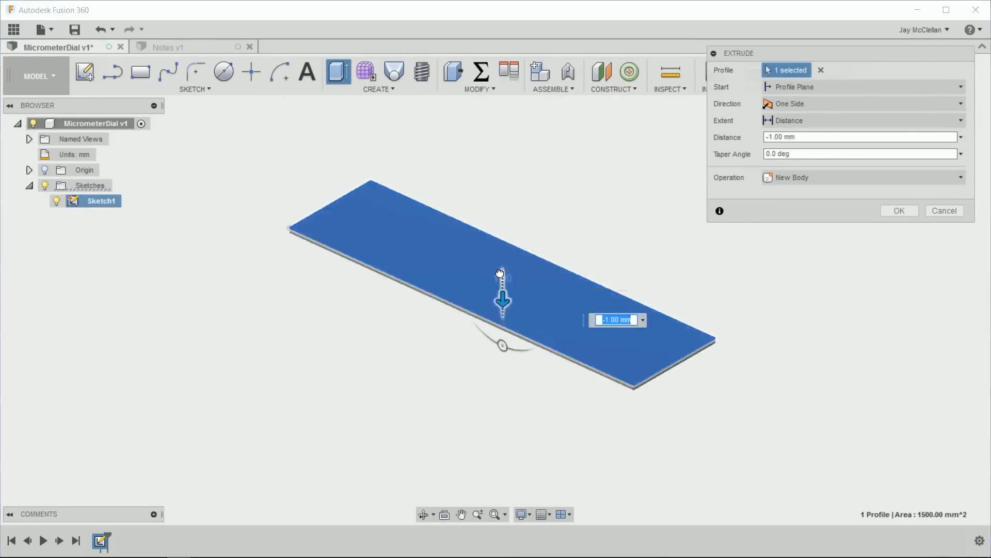
pyautogui.write('-2')
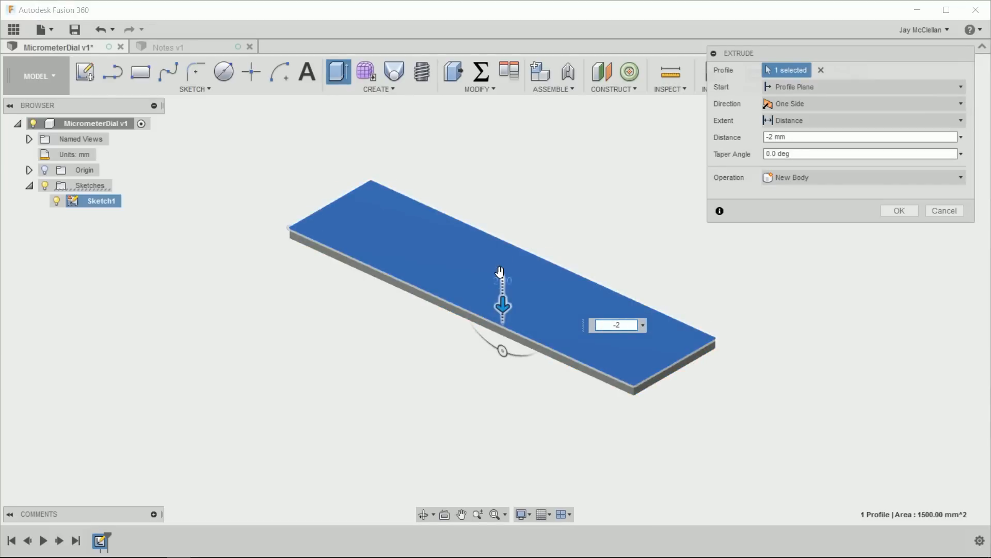
pyautogui.press('Return')
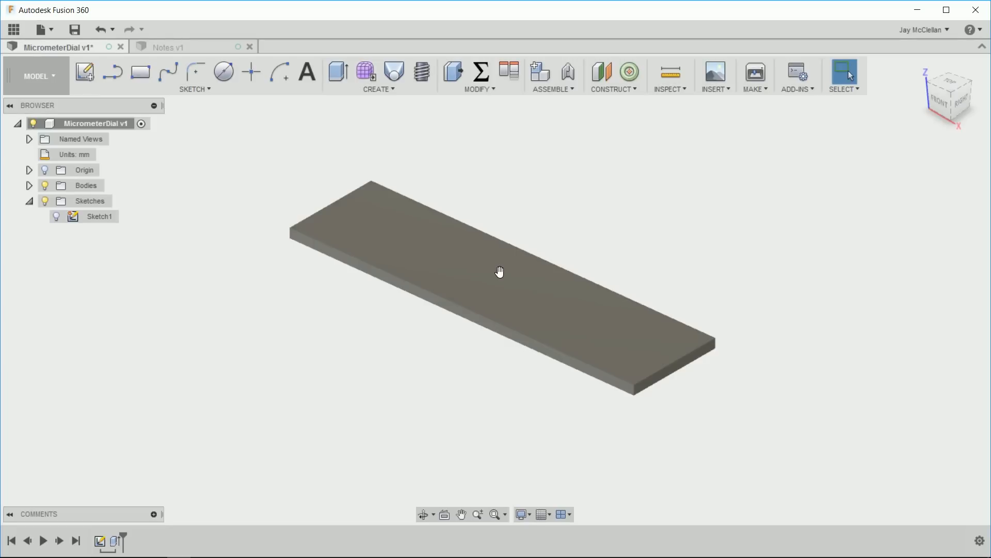
# - Start a sketch on the plate's top face and draw a 0.5 mm wide by 3 mm high rectangle from the origin
pyautogui.click(85, 78)
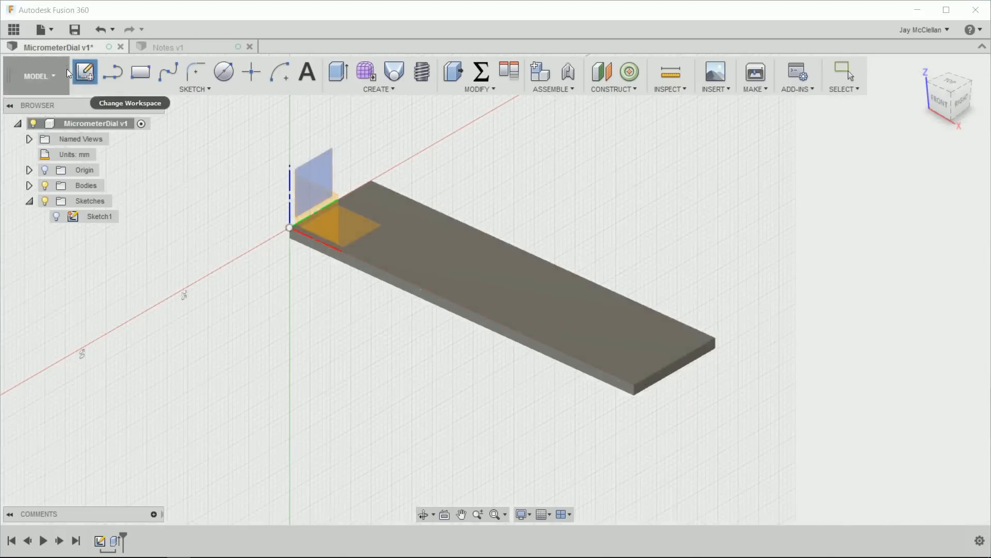
pyautogui.click(493, 291)
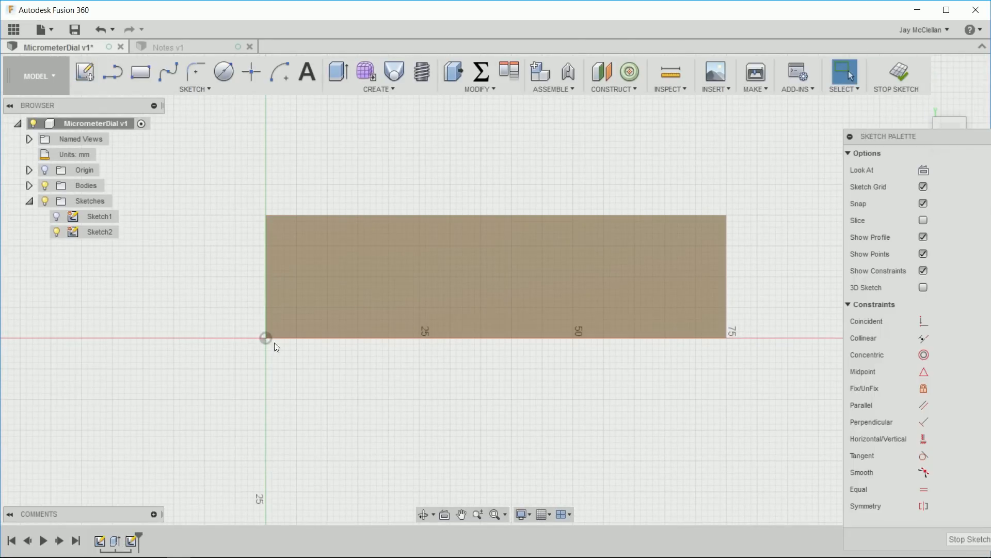
pyautogui.scroll(5, 270, 338)
pyautogui.scroll(-2, 268, 342)
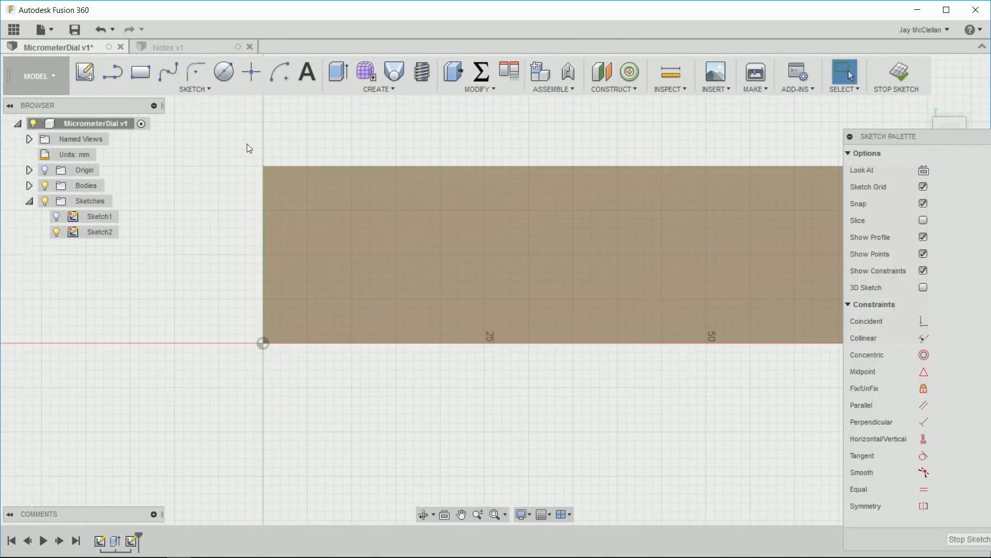
pyautogui.moveTo(240, 141)
pyautogui.mouseDown()
pyautogui.moveTo(365, 261)
pyautogui.moveTo(845, 339)
pyautogui.moveTo(950, 370)
pyautogui.moveTo(938, 388)
pyautogui.moveTo(970, 391)
pyautogui.mouseUp()
pyautogui.press('Escape')
pyautogui.press('r')
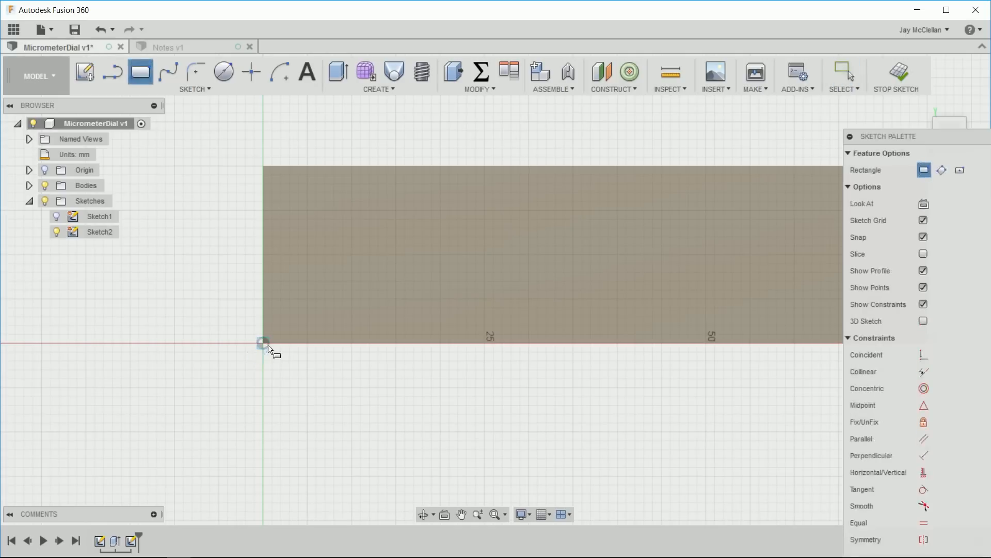
pyautogui.click(263, 343)
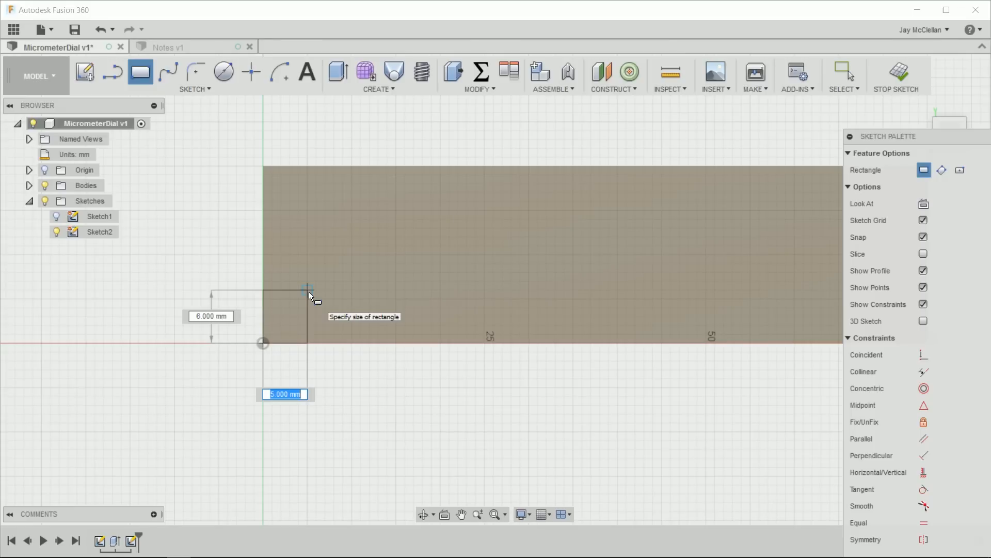
pyautogui.write('0.5')
pyautogui.press('Tab')
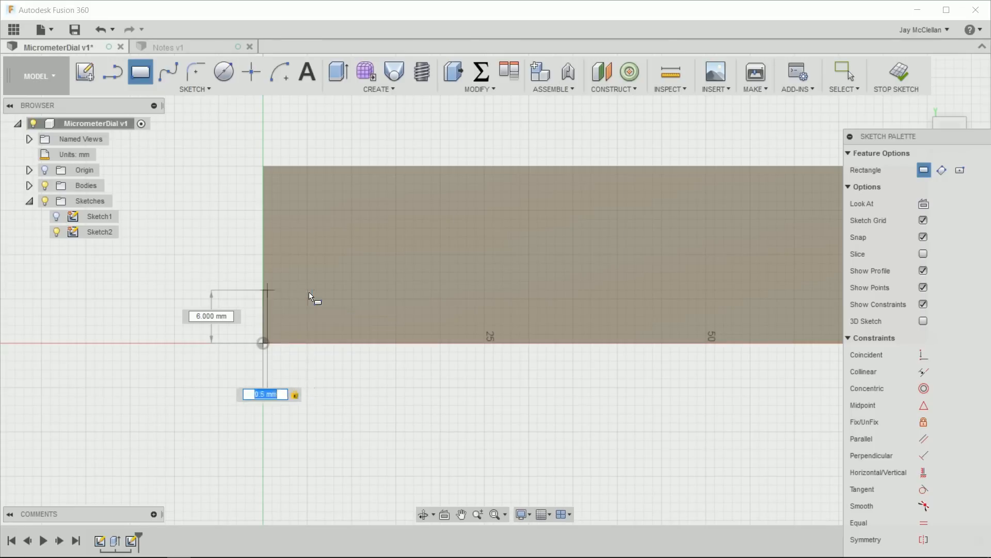
pyautogui.write('3')
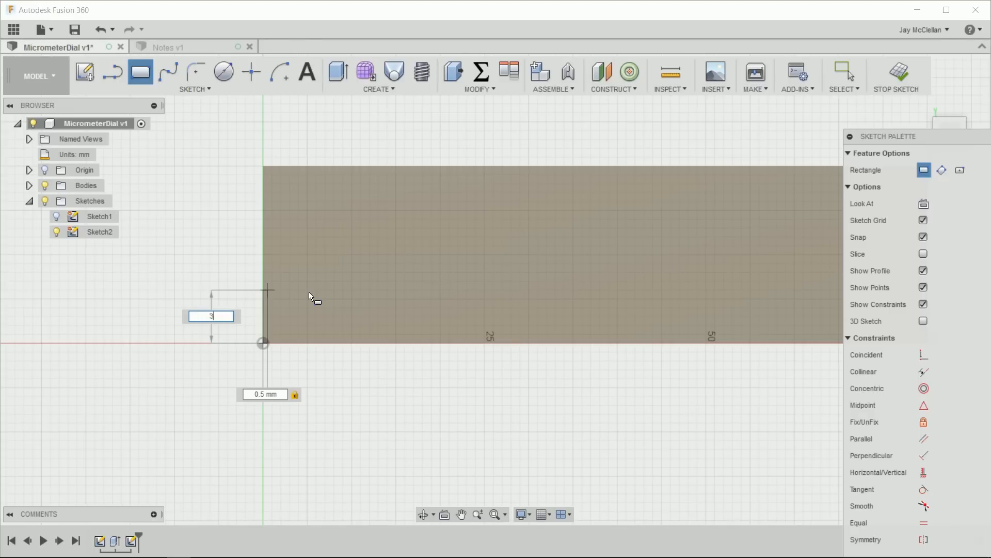
pyautogui.press('Return')
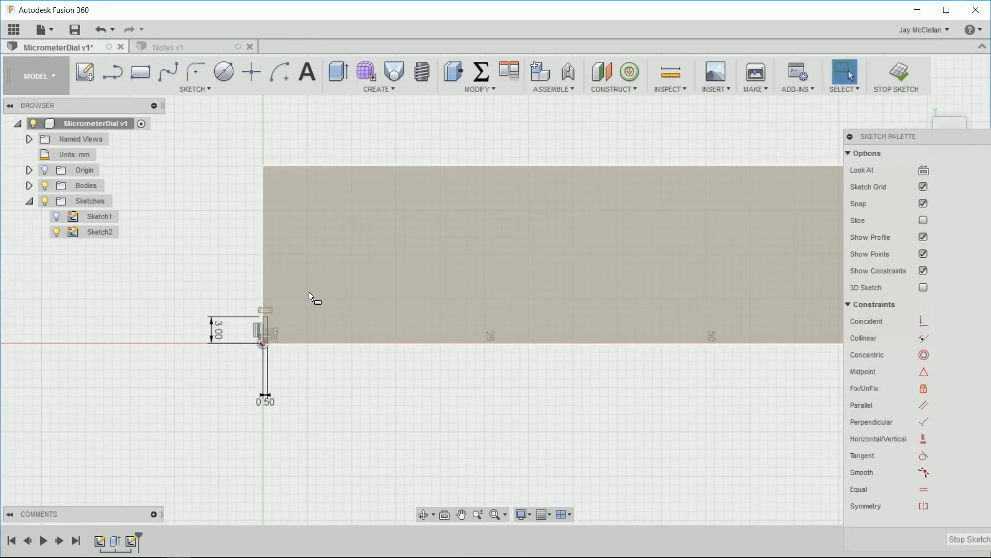
# - Create a rectangular pattern of the small rectangle along the plate's lower edge, with quantity 10 and spacing -1.5 mm
pyautogui.scroll(4, 310, 349)
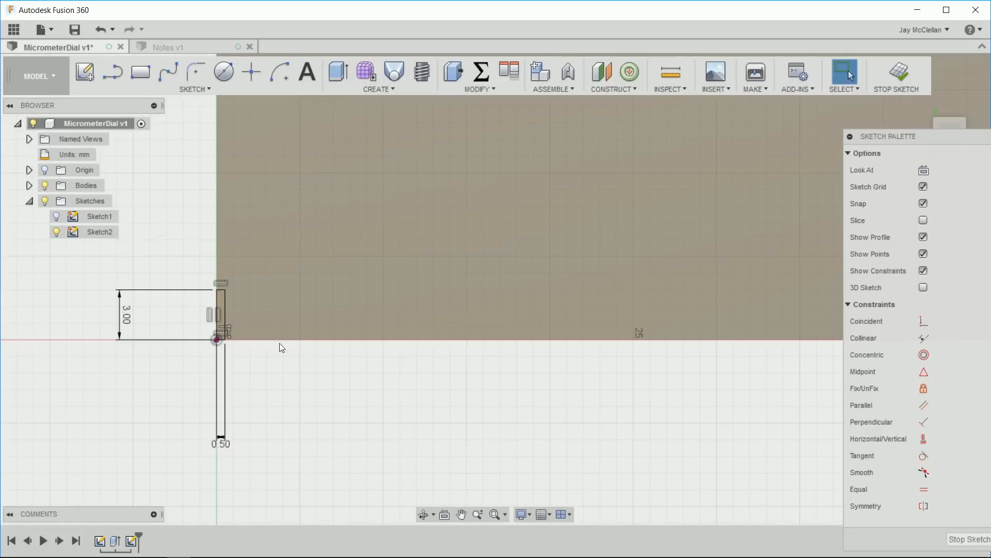
pyautogui.moveTo(166, 252)
pyautogui.mouseDown()
pyautogui.moveTo(232, 370)
pyautogui.moveTo(297, 391)
pyautogui.mouseUp()
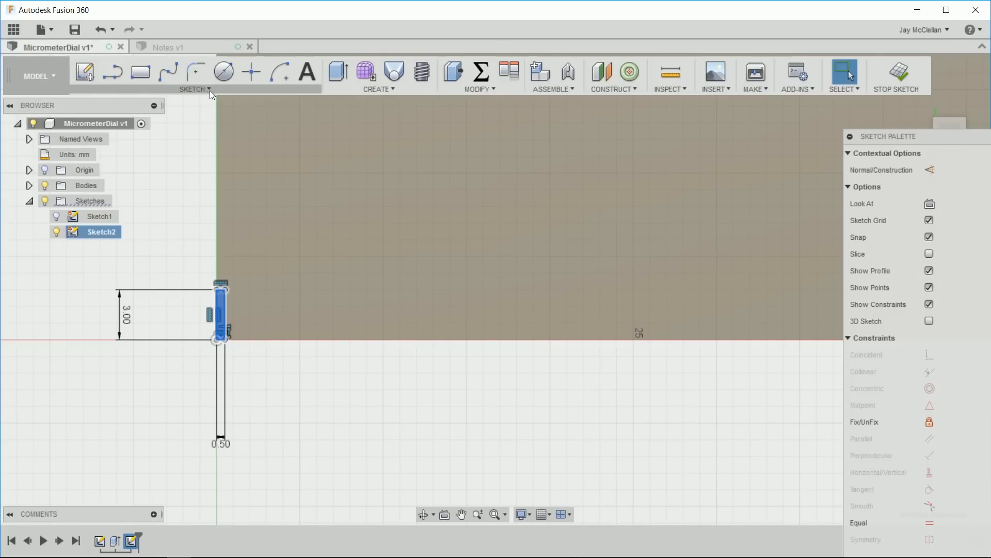
pyautogui.click(206, 91)
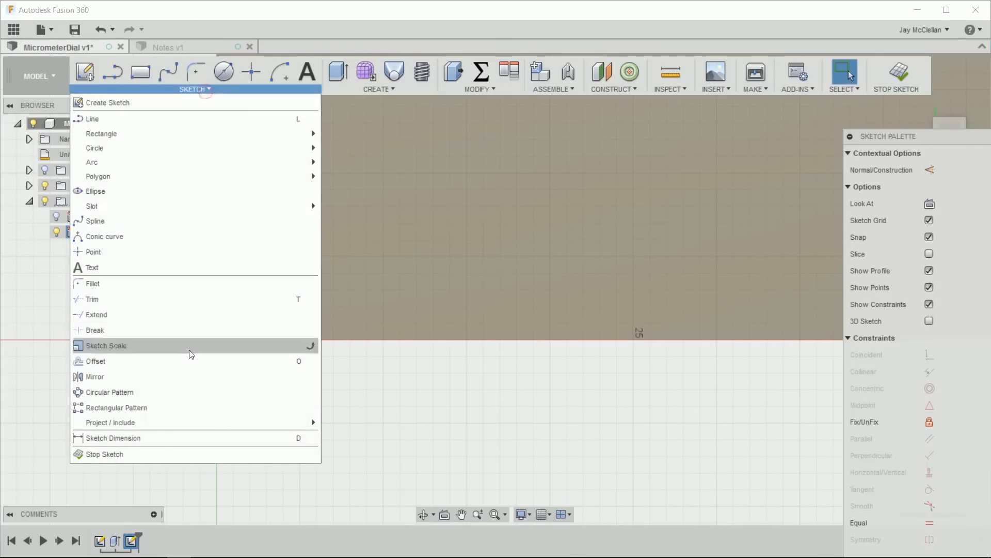
pyautogui.click(211, 408)
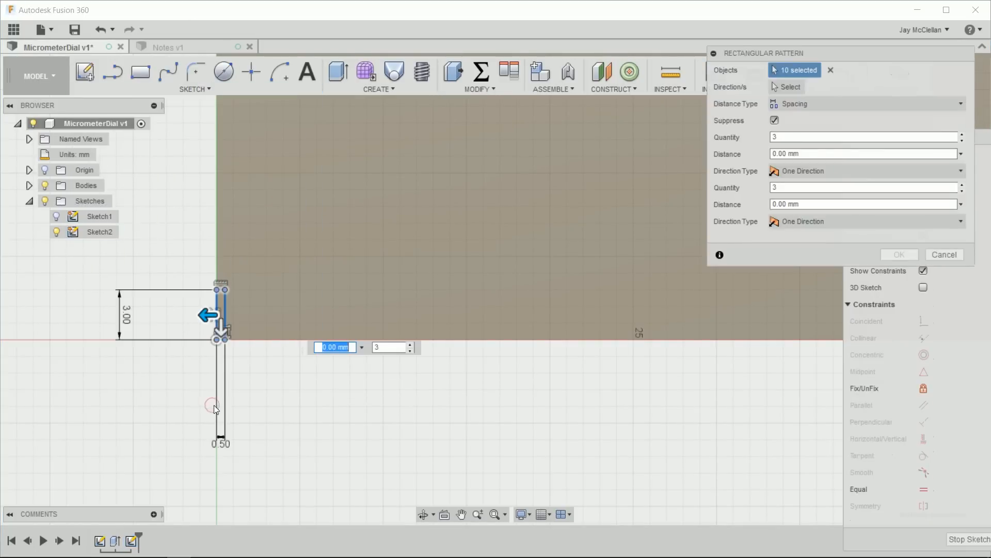
pyautogui.doubleClick(789, 136)
pyautogui.write('10')
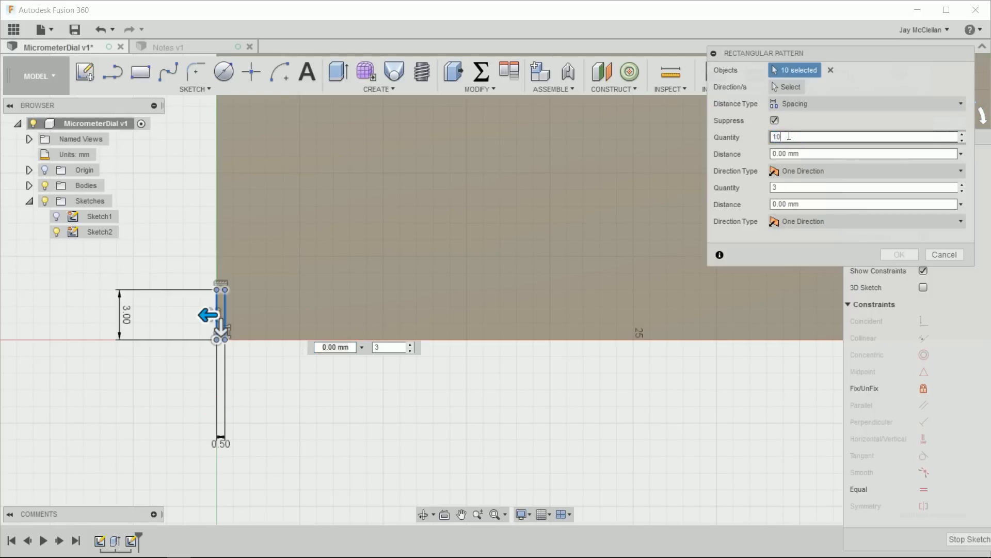
pyautogui.press('Tab')
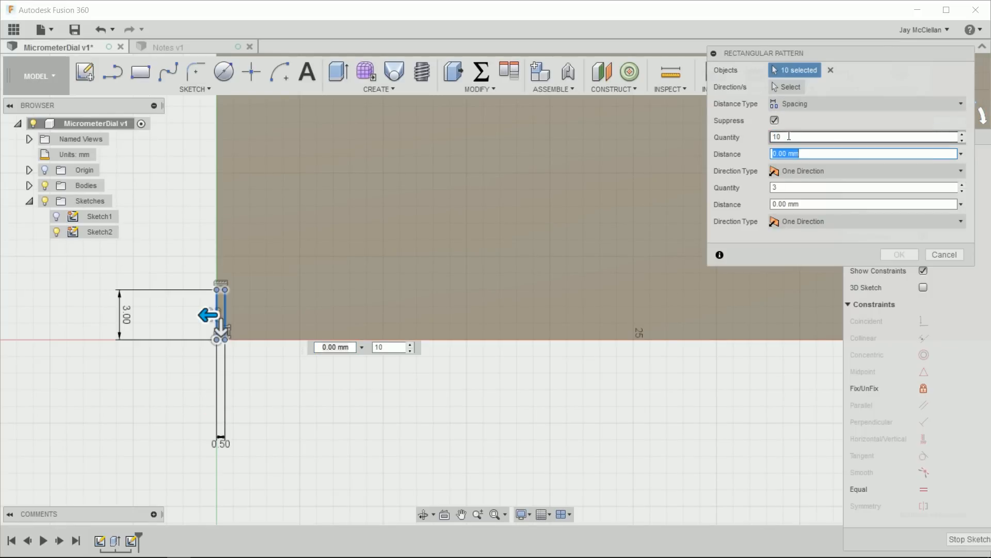
pyautogui.write('1.5')
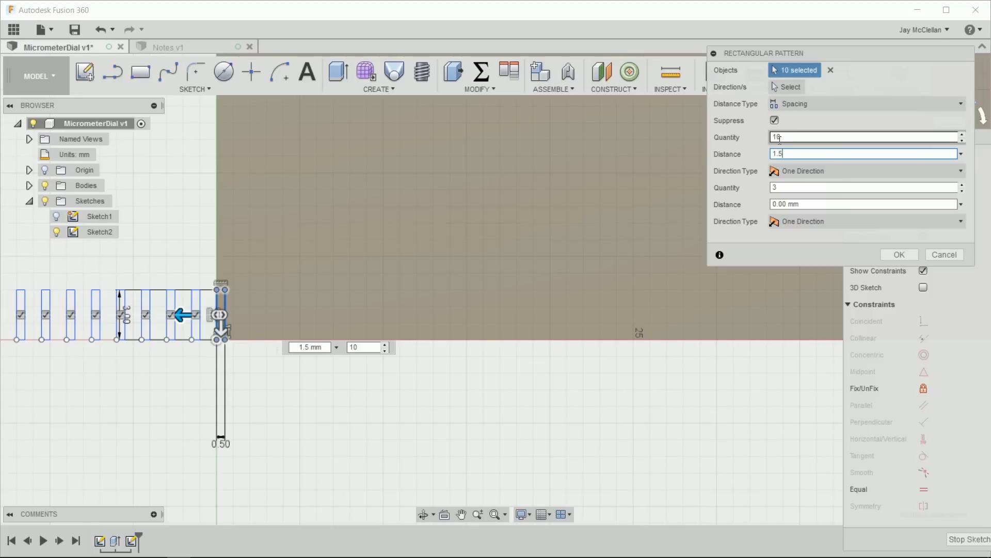
pyautogui.click(774, 154)
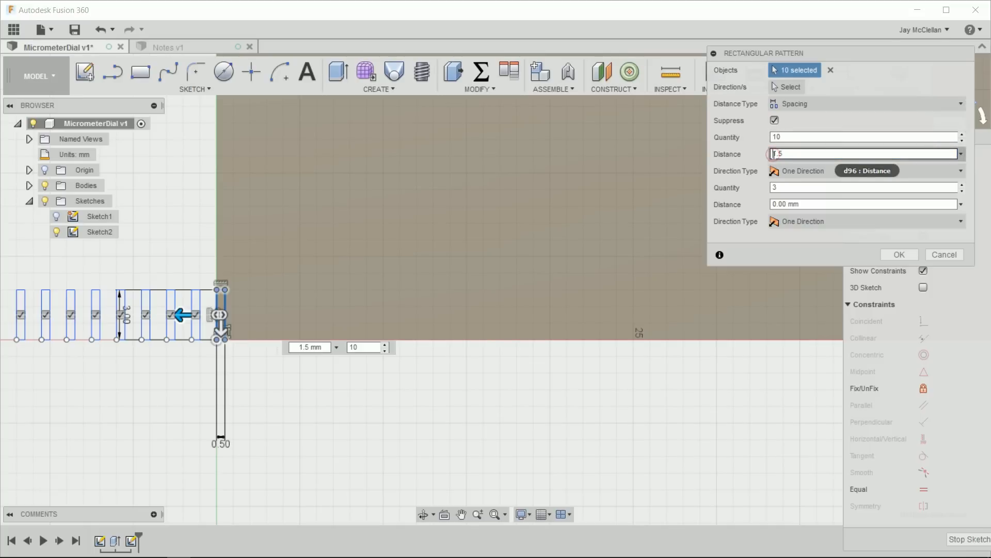
pyautogui.write('-')
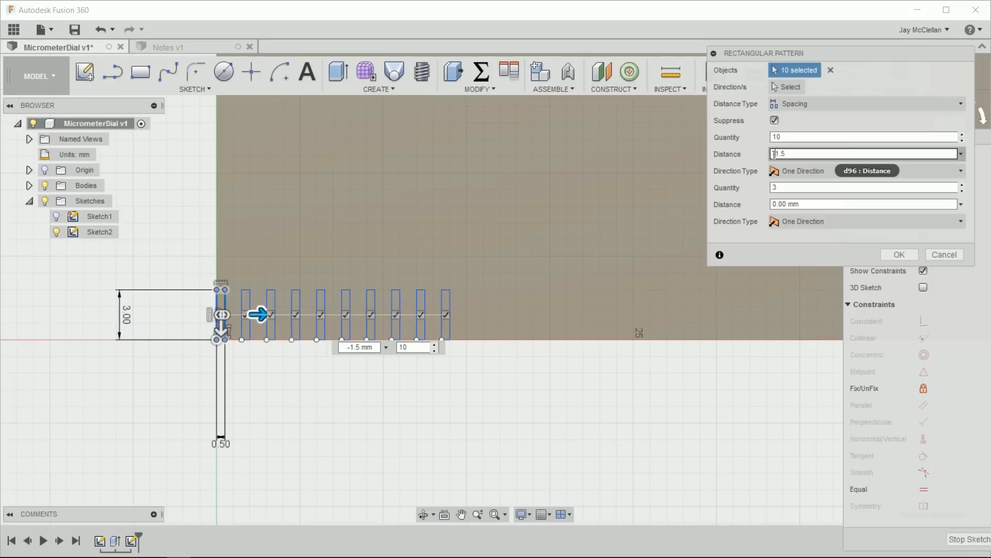
pyautogui.click(900, 255)
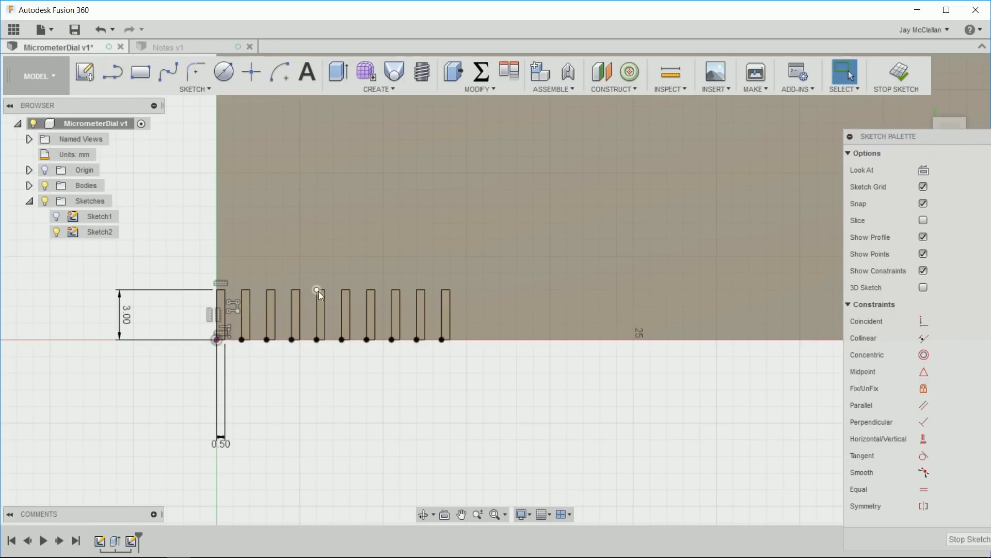
pyautogui.scroll(4, 318, 291)
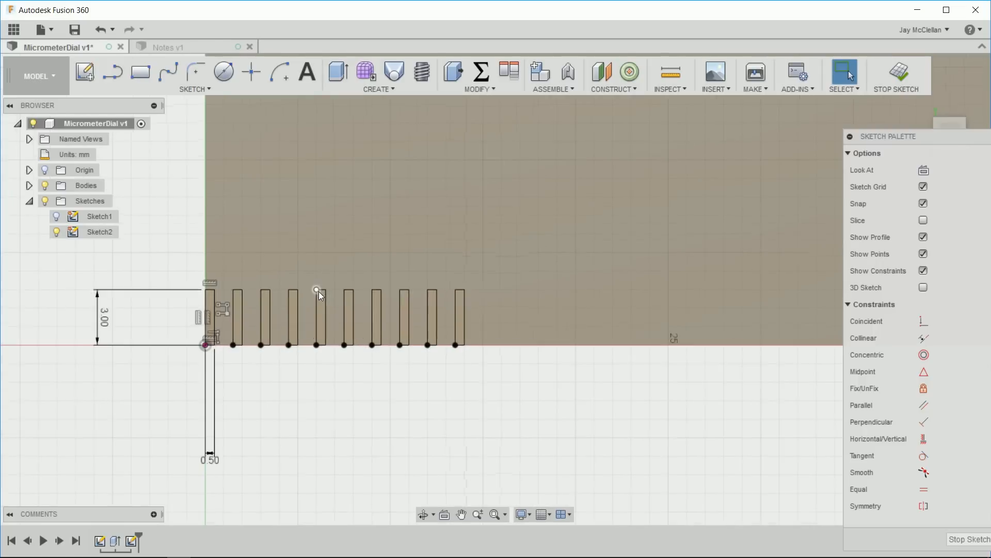
# - Delete the rectangular pattern constraint beside the first tick so the individual ticks can be edited
pyautogui.scroll(-1, 319, 292)
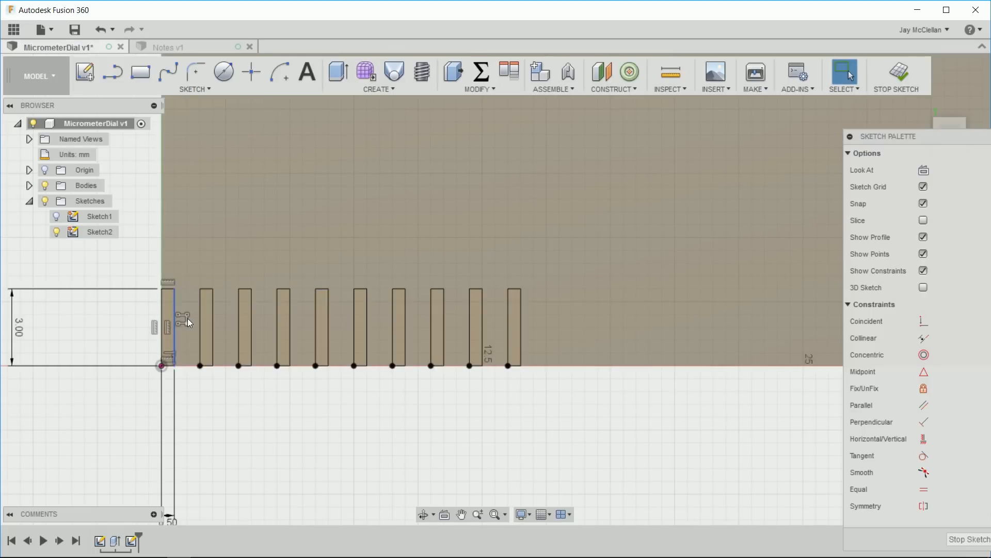
pyautogui.click(188, 318)
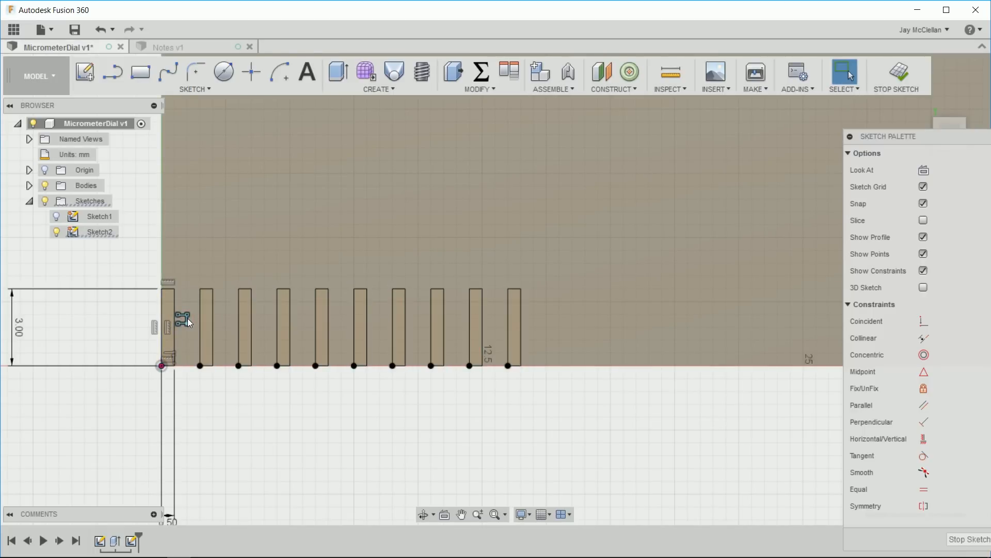
pyautogui.press('Delete')
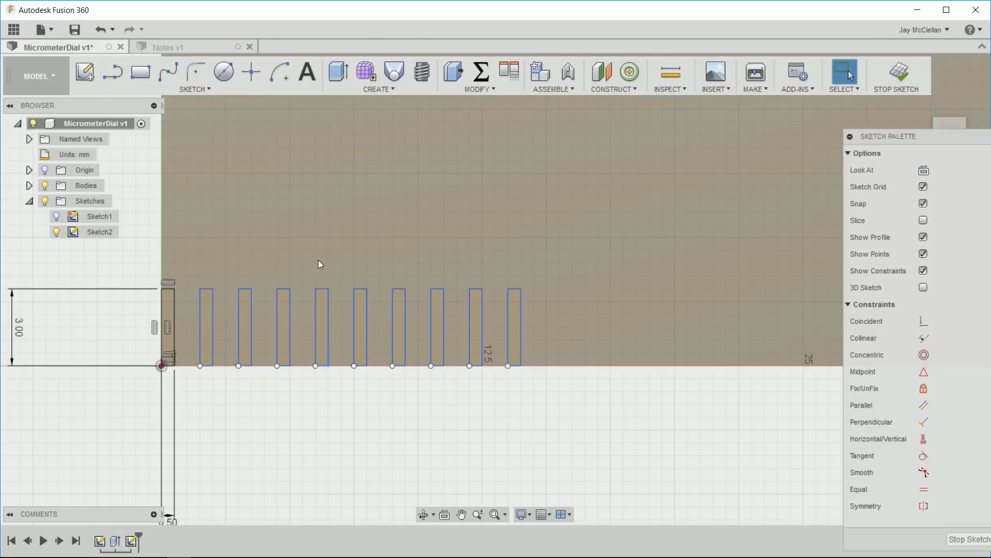
# - Lengthen the fifth tick by moving its top edge upward, well above the other ticks
pyautogui.click(323, 288)
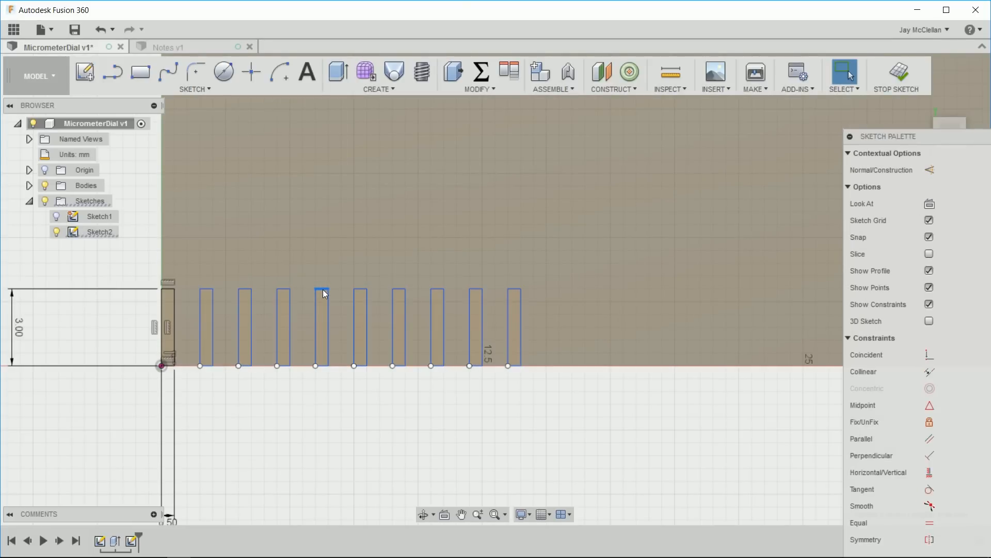
pyautogui.moveTo(323, 289); pyautogui.dragTo(323, 234)
pyautogui.moveTo(322, 222); pyautogui.dragTo(322, 228)
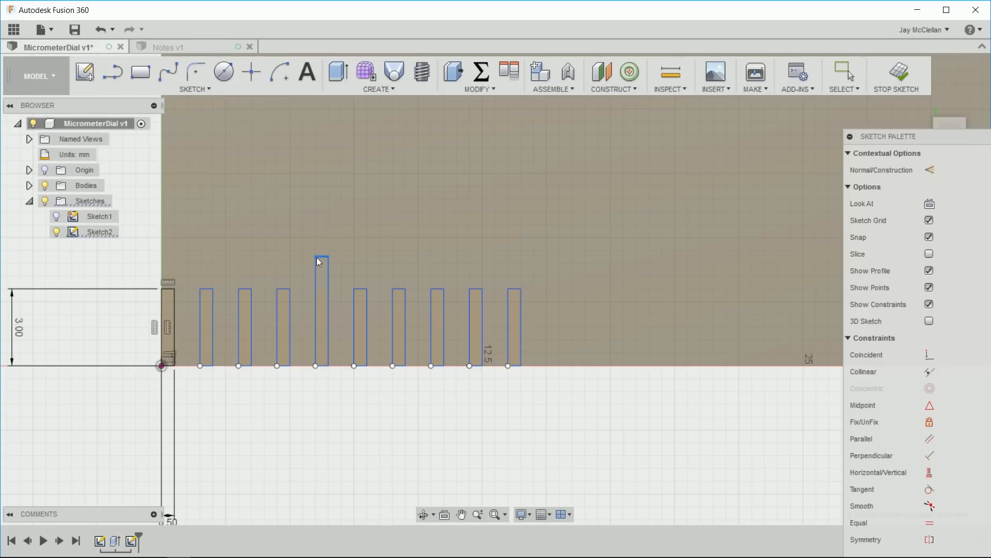
pyautogui.moveTo(317, 257); pyautogui.dragTo(317, 251)
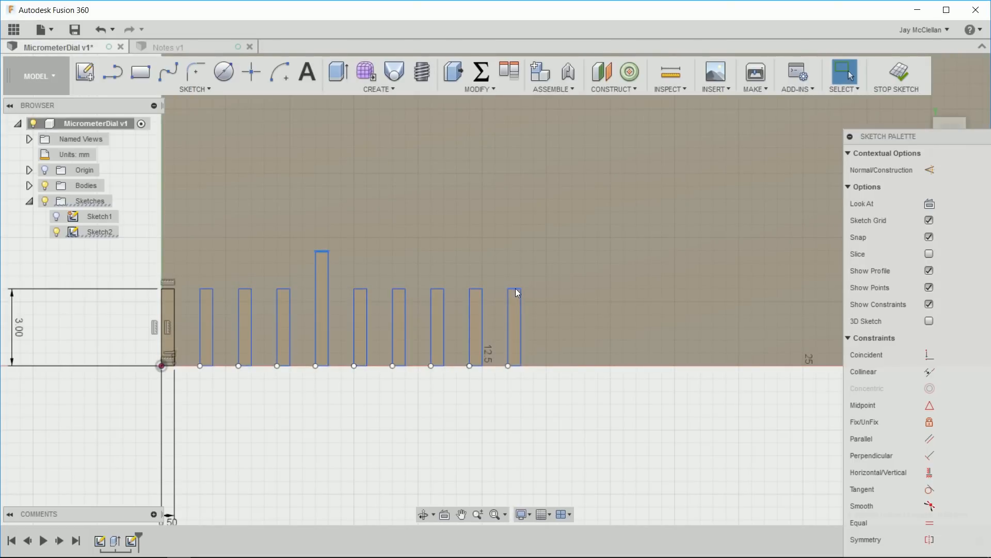
# - Lengthen the tenth tick to a height between the regular ticks and the fifth, and raise the fifth tick's top edge slightly
pyautogui.click(515, 288)
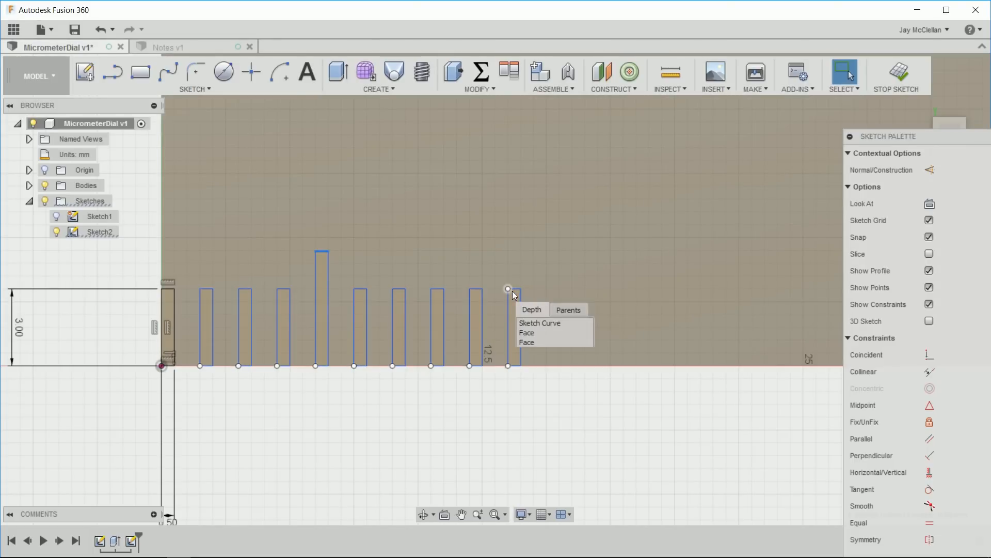
pyautogui.click(514, 292)
pyautogui.scroll(2, 513, 290)
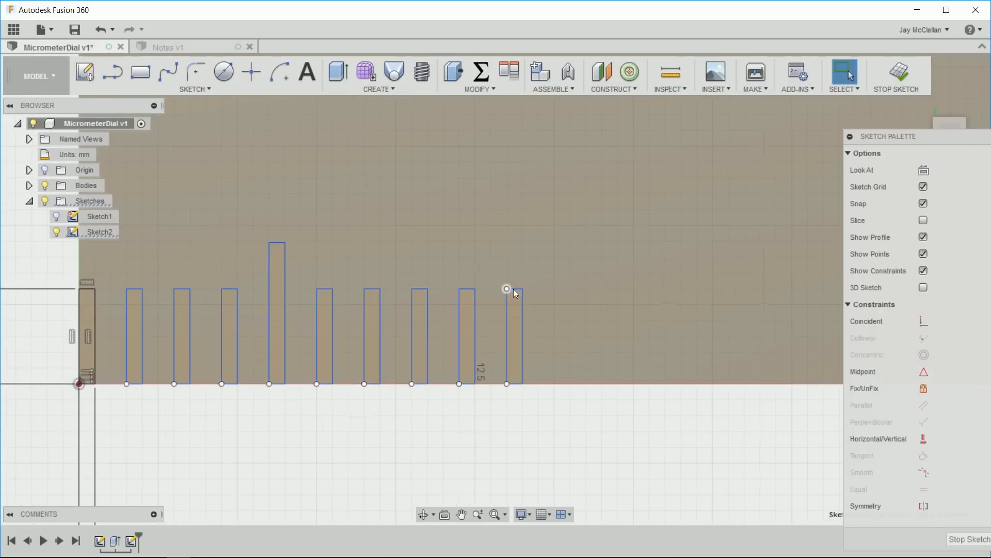
pyautogui.click(515, 289)
pyautogui.moveTo(516, 274); pyautogui.dragTo(515, 268)
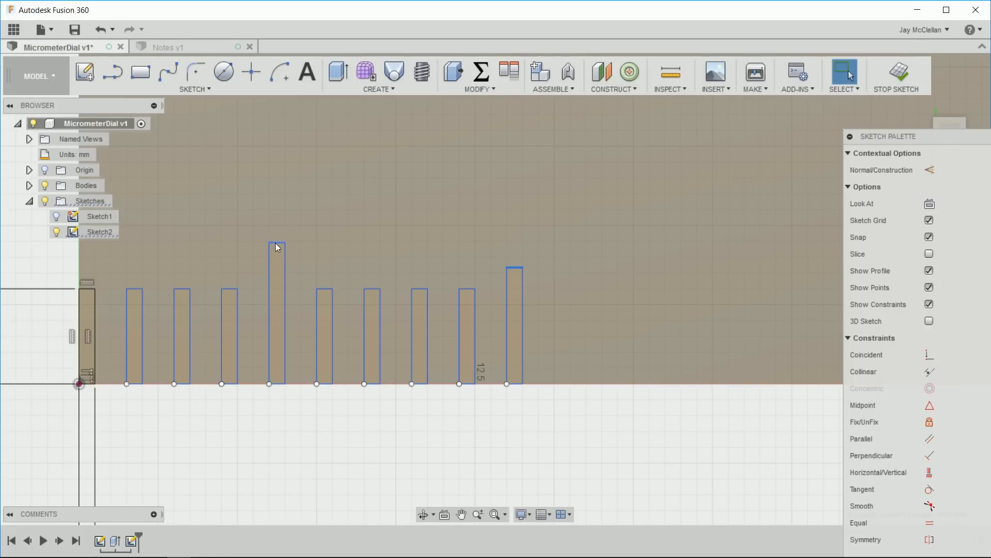
pyautogui.click(276, 238)
# - Create a rectangular pattern of all ten ticks along the plate's edge with quantity 5 and spacing -15 mm, and finish the sketch
pyautogui.moveTo(14, 202)
pyautogui.mouseDown()
pyautogui.moveTo(124, 267)
pyautogui.moveTo(398, 353)
pyautogui.moveTo(560, 441)
pyautogui.moveTo(569, 427)
pyautogui.mouseUp()
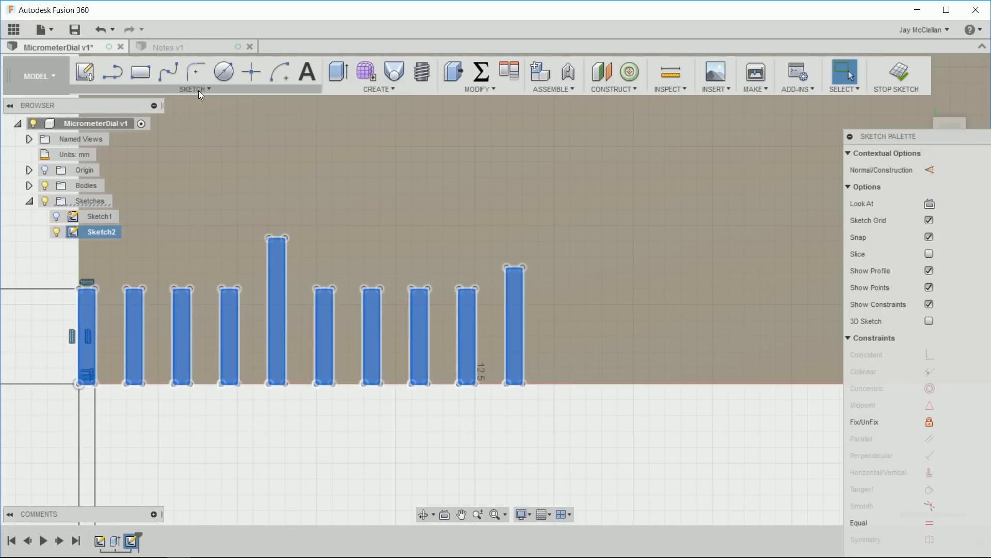
pyautogui.click(198, 91)
pyautogui.click(134, 410)
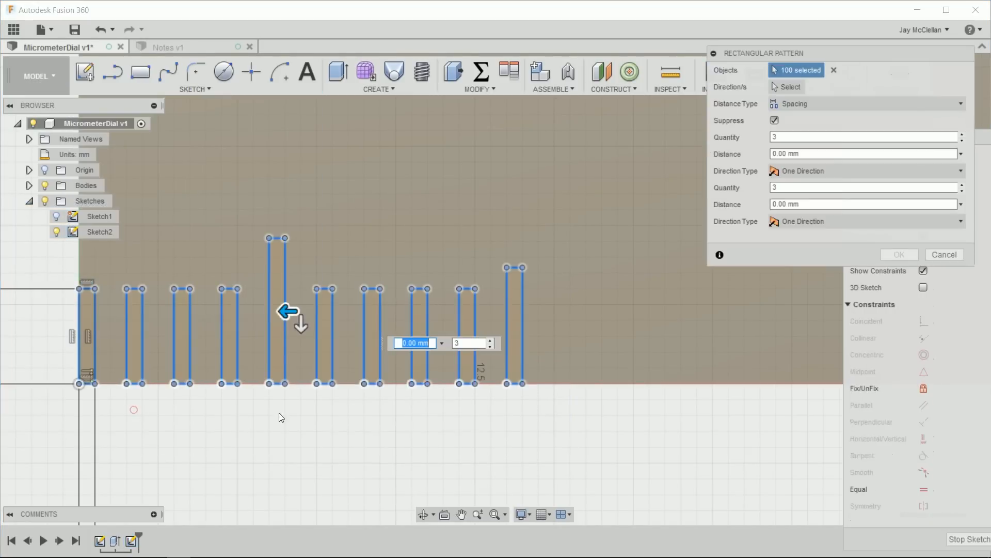
pyautogui.click(786, 136)
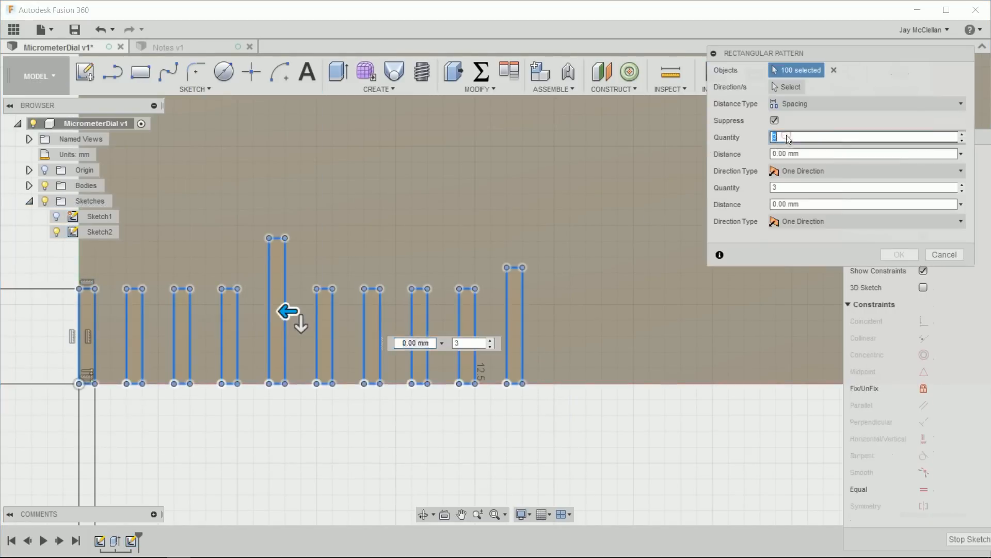
pyautogui.press('Tab')
pyautogui.write('15')
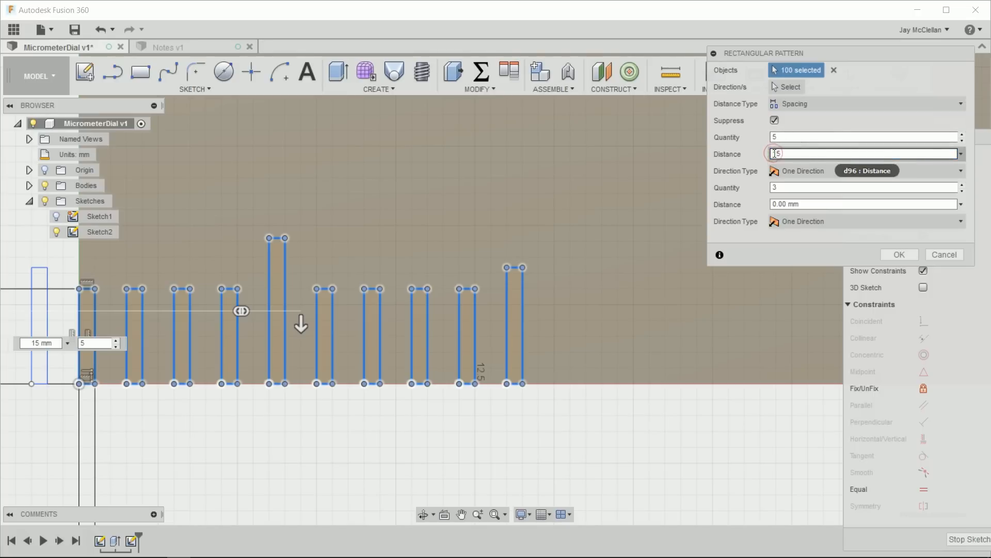
pyautogui.write('-')
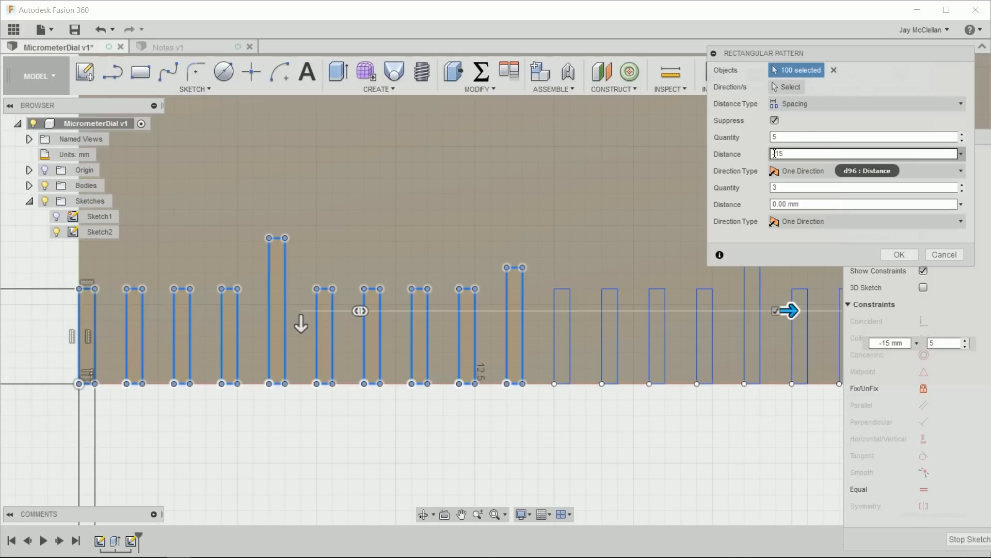
pyautogui.click(898, 255)
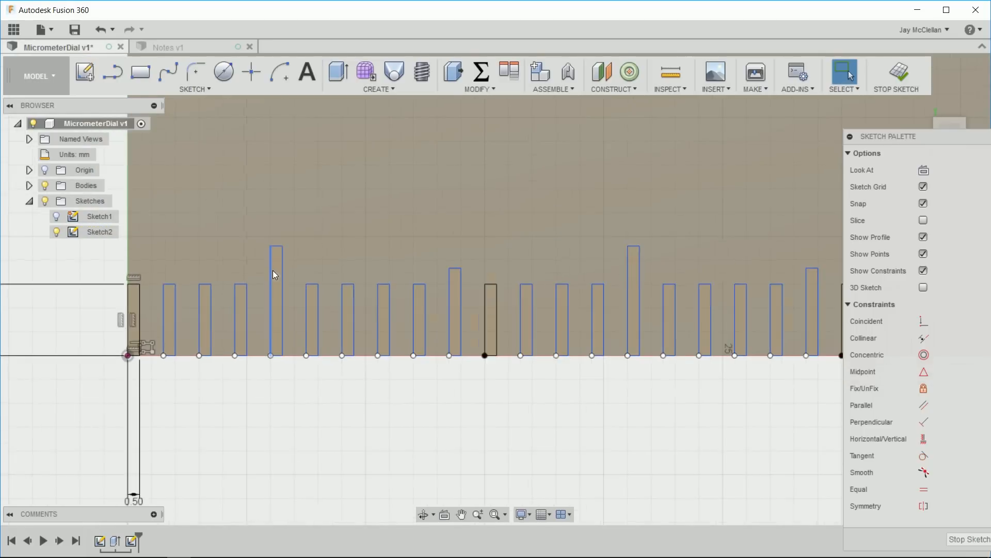
pyautogui.scroll(-8, 272, 271)
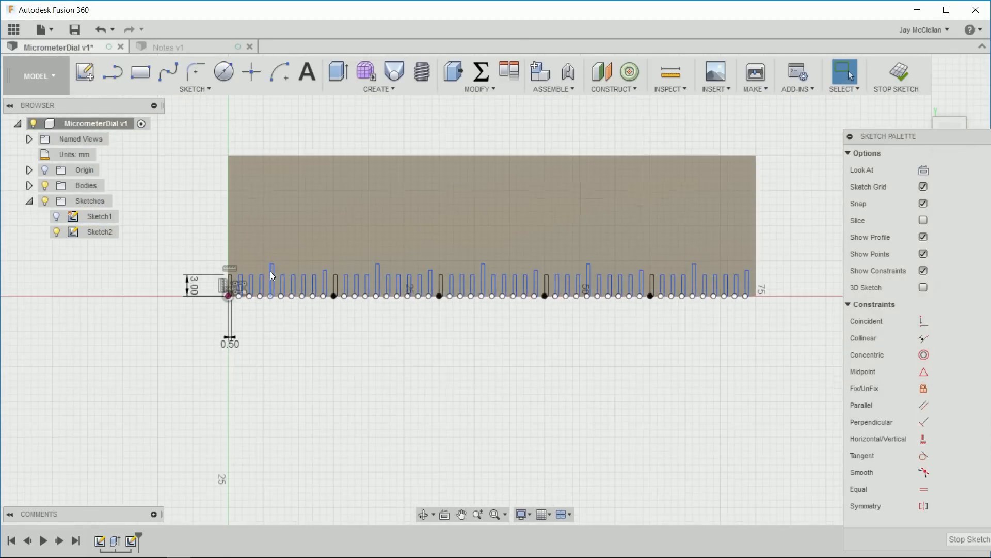
pyautogui.scroll(2, 271, 271)
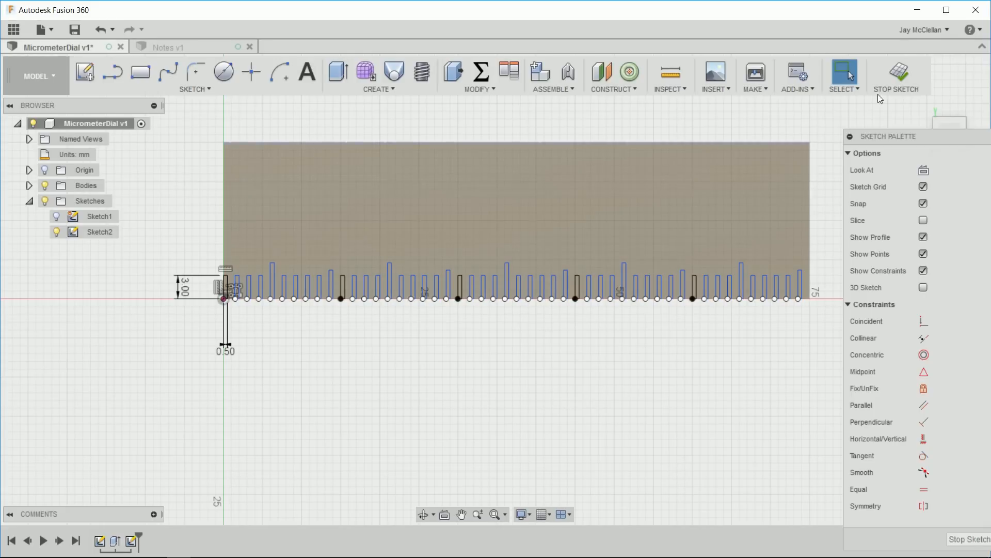
pyautogui.click(909, 75)
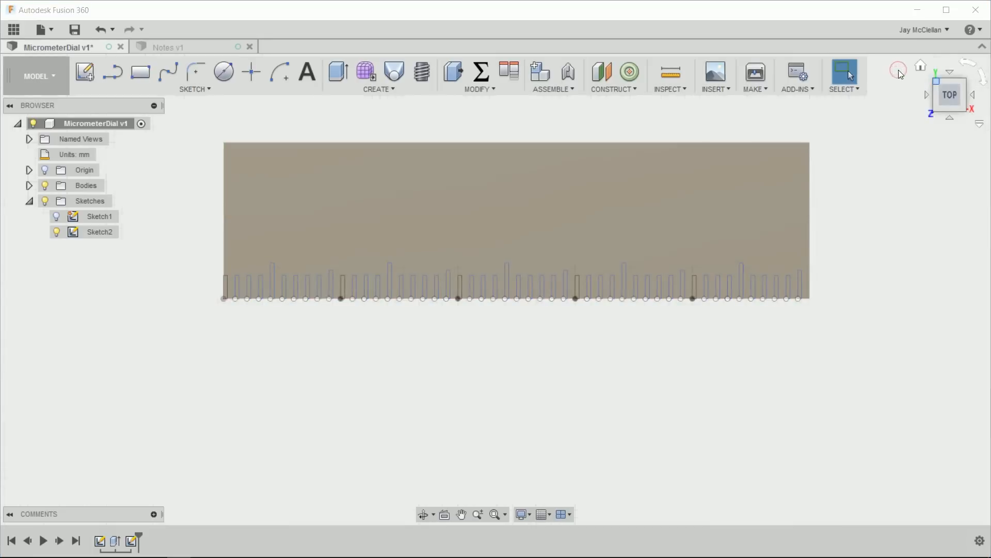
# - Rename the tick mark sketch as Ticks and the plate outline sketch as Body
pyautogui.click(100, 238)
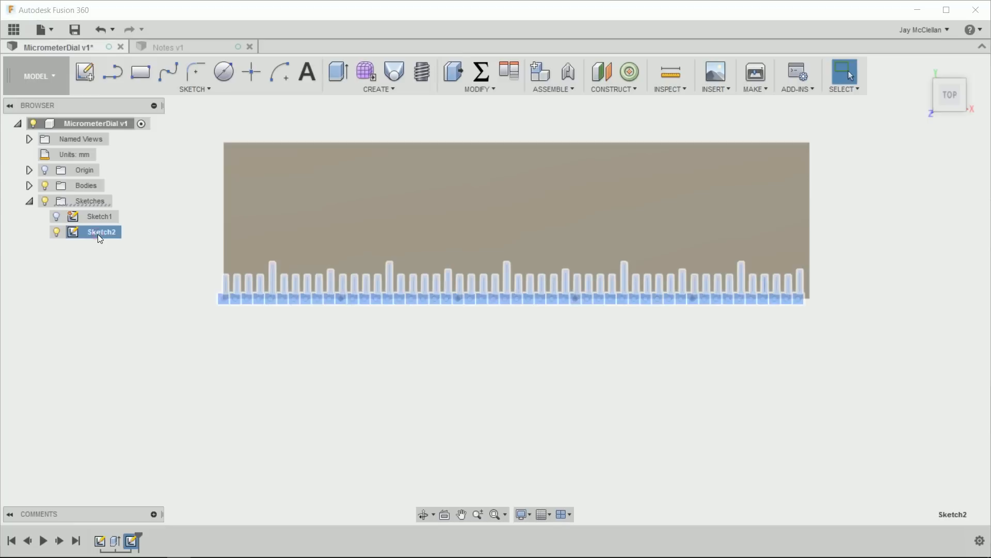
pyautogui.click(98, 235)
pyautogui.write('Ticks')
pyautogui.press('Return')
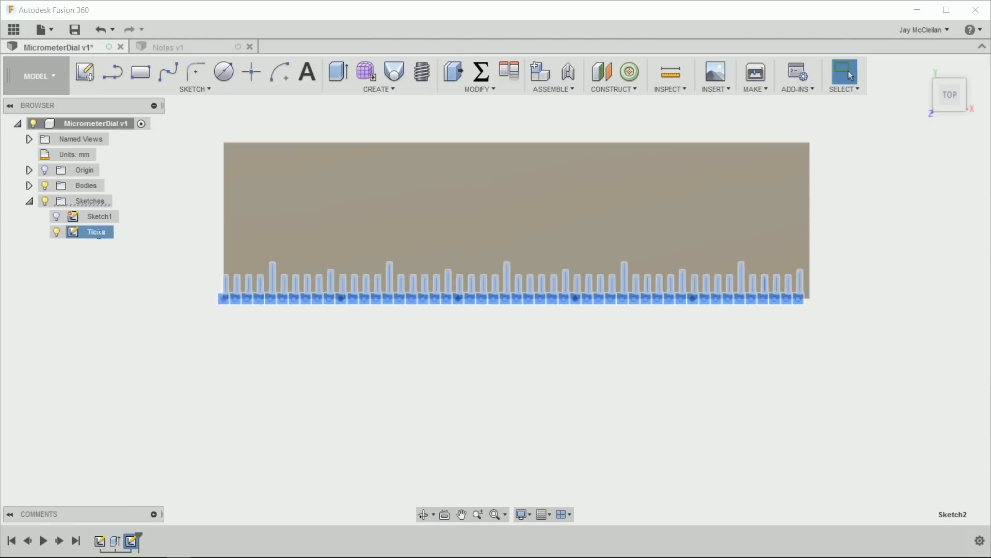
pyautogui.click(94, 220)
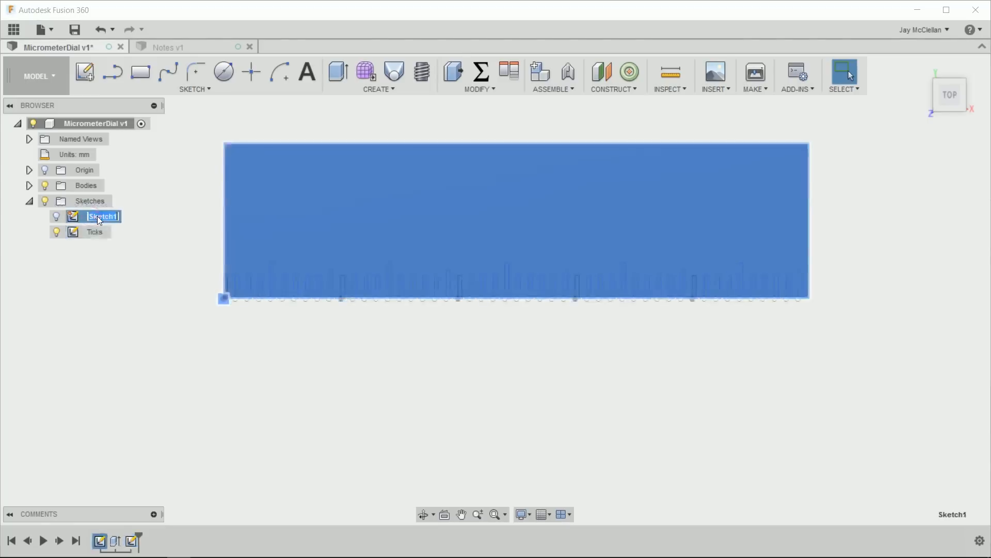
pyautogui.write('Body')
pyautogui.press('Return')
pyautogui.click(86, 249)
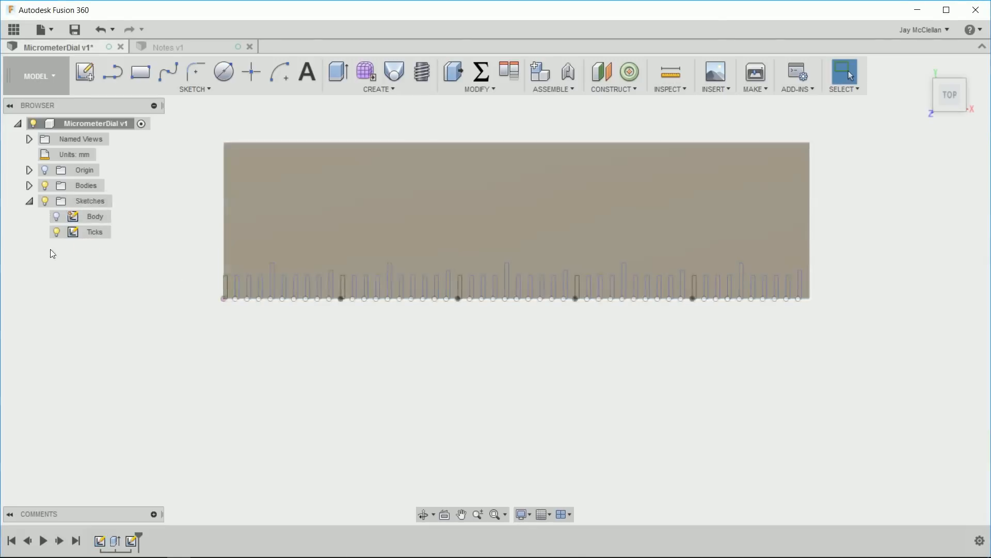
# - Start a new sketch on the top of the plate for the dial numerals
pyautogui.click(86, 74)
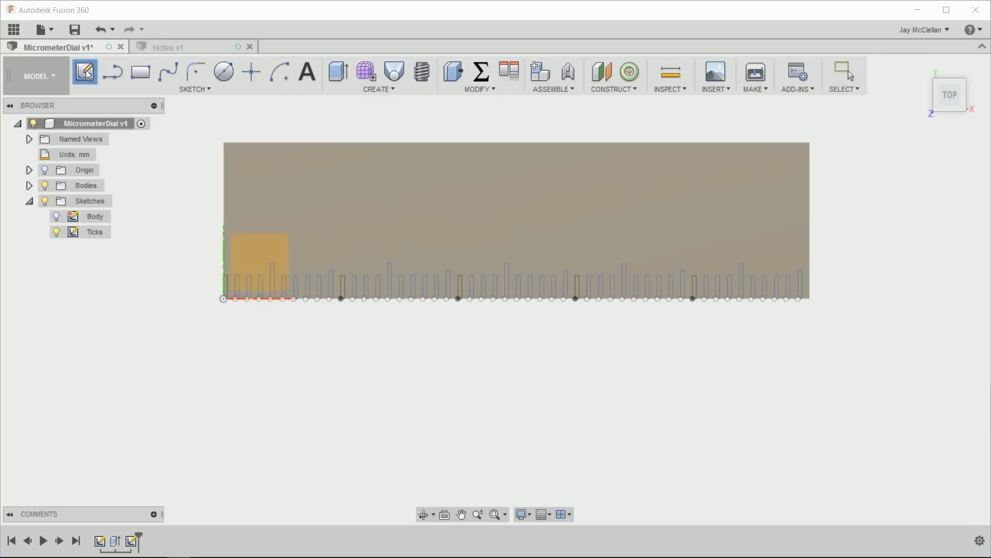
pyautogui.click(260, 264)
pyautogui.click(422, 184)
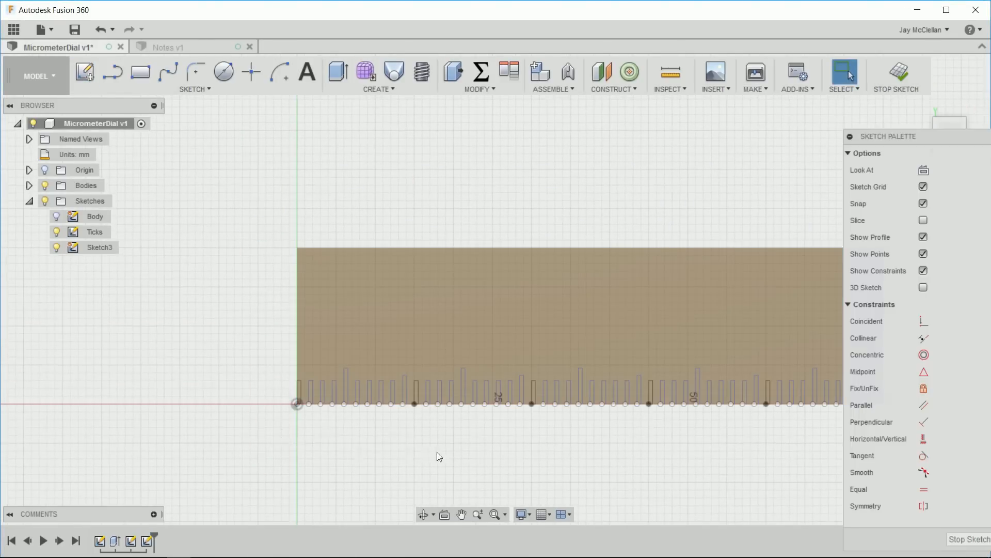
pyautogui.scroll(3, 388, 363)
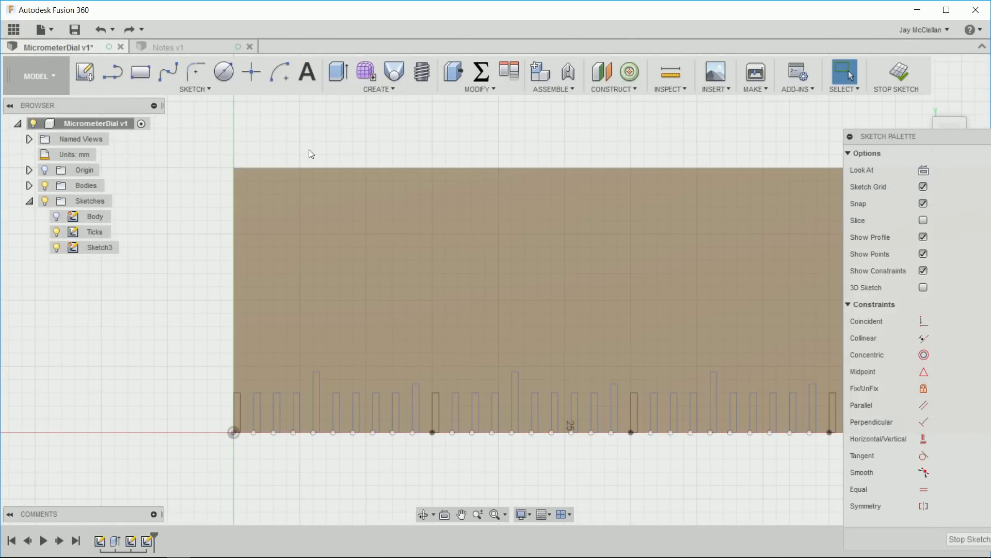
# - Add the sketch text "0" above the fifth tick with a height of 3 mm and an angle of 180 degrees
pyautogui.click(307, 74)
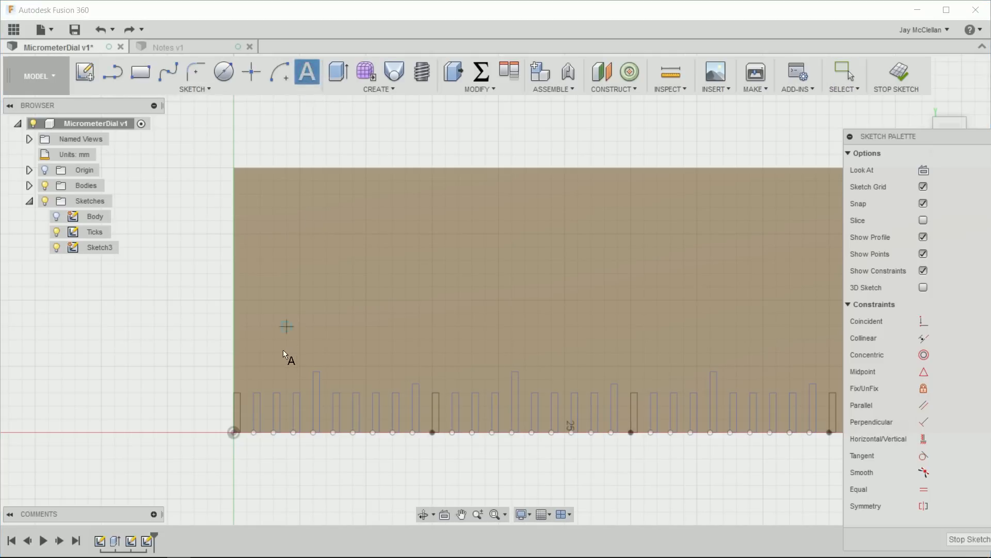
pyautogui.click(306, 325)
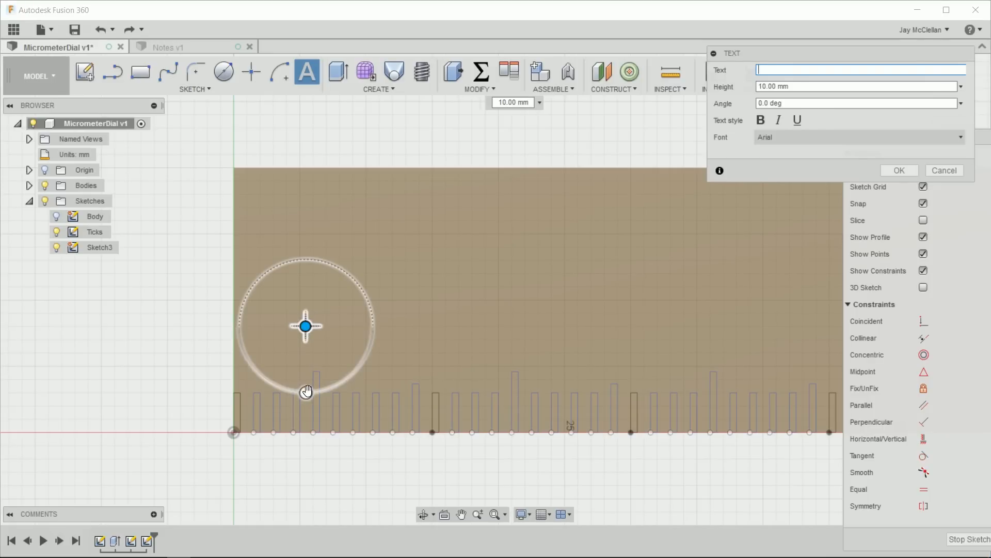
pyautogui.moveTo(306, 392); pyautogui.dragTo(308, 265)
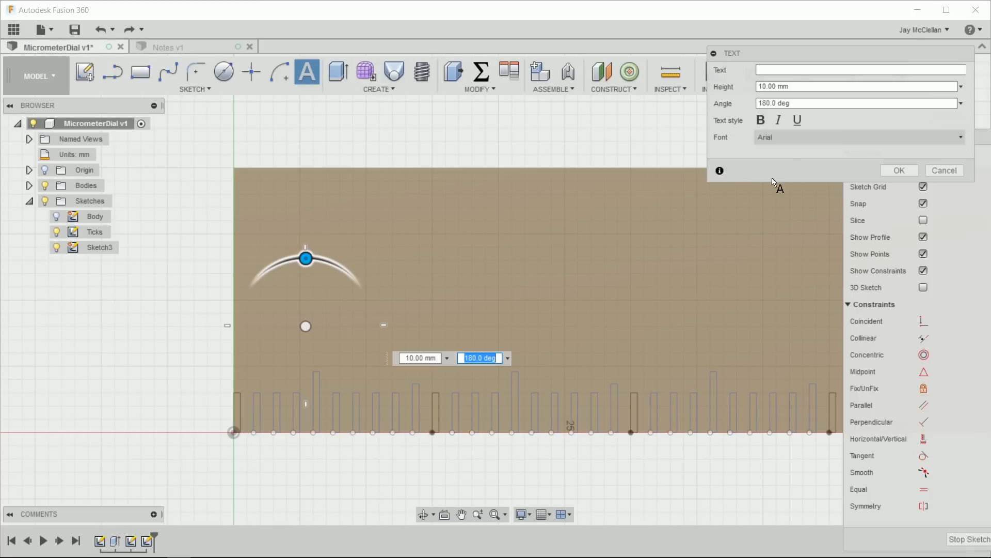
pyautogui.click(764, 86)
pyautogui.moveTo(764, 86); pyautogui.dragTo(811, 87)
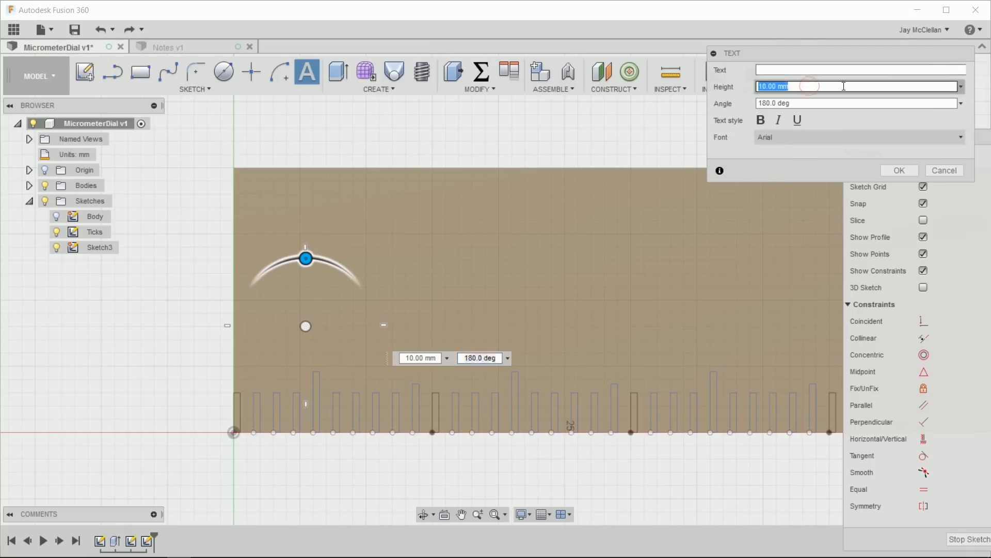
pyautogui.write('3')
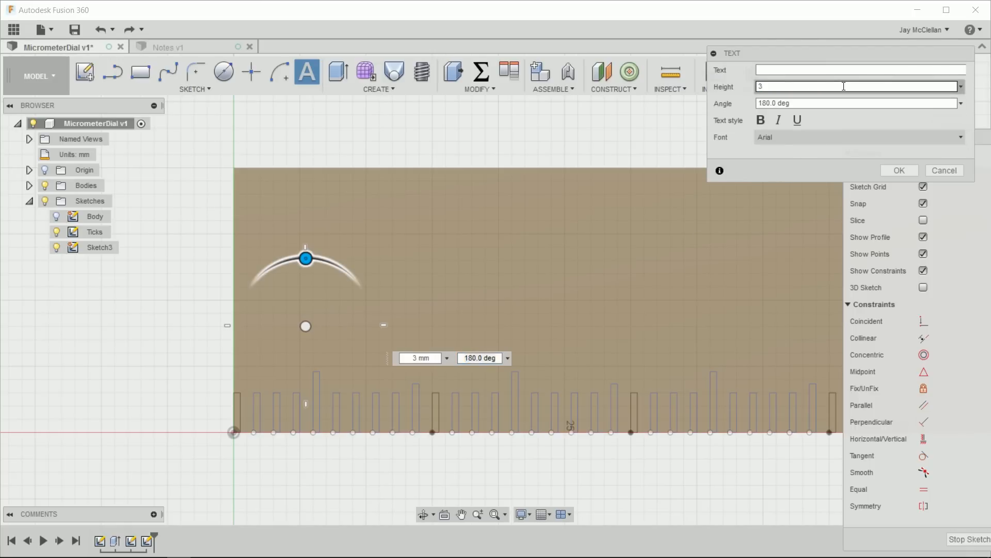
pyautogui.click(795, 69)
pyautogui.write('0')
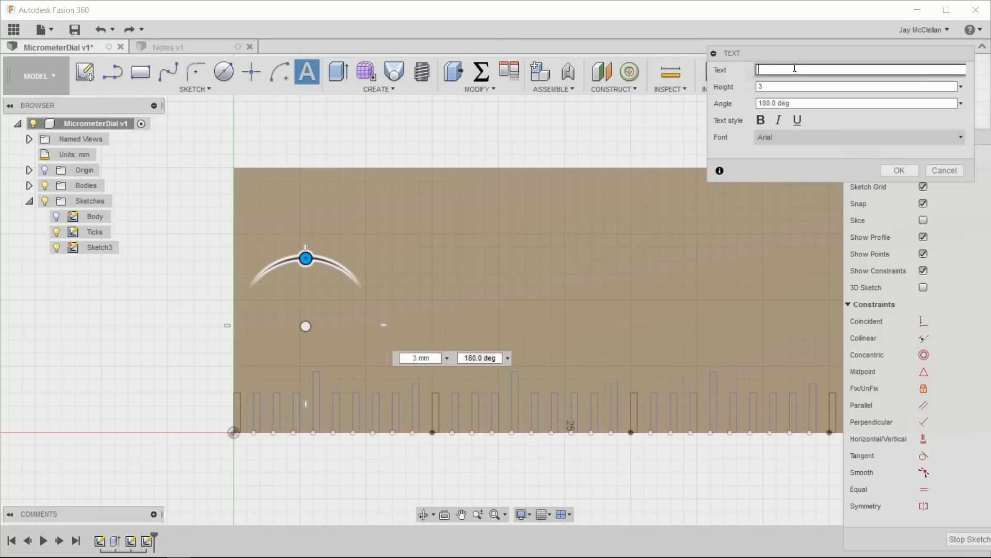
pyautogui.click(899, 171)
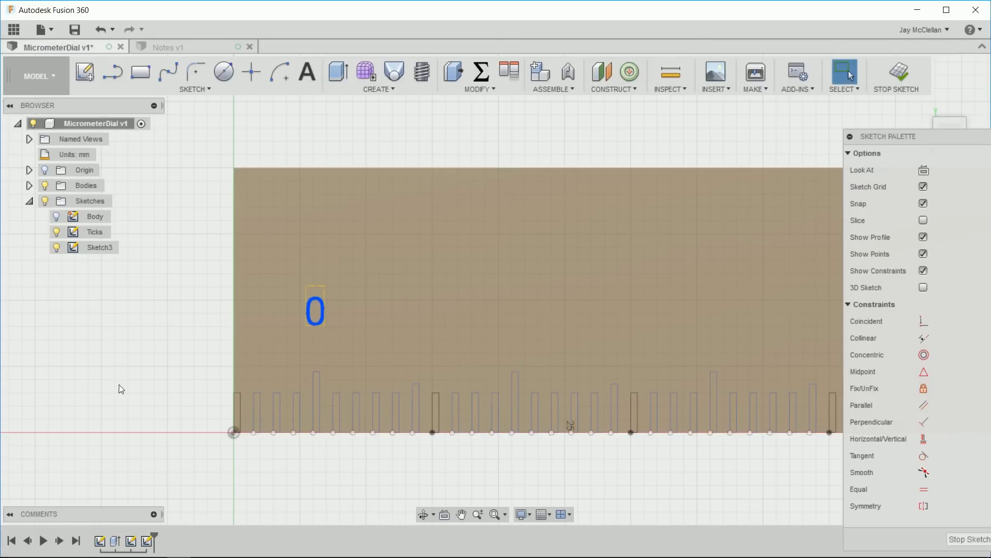
# - Move the "0" text down so it sits centred just above the long fifth tick
pyautogui.scroll(4, 344, 348)
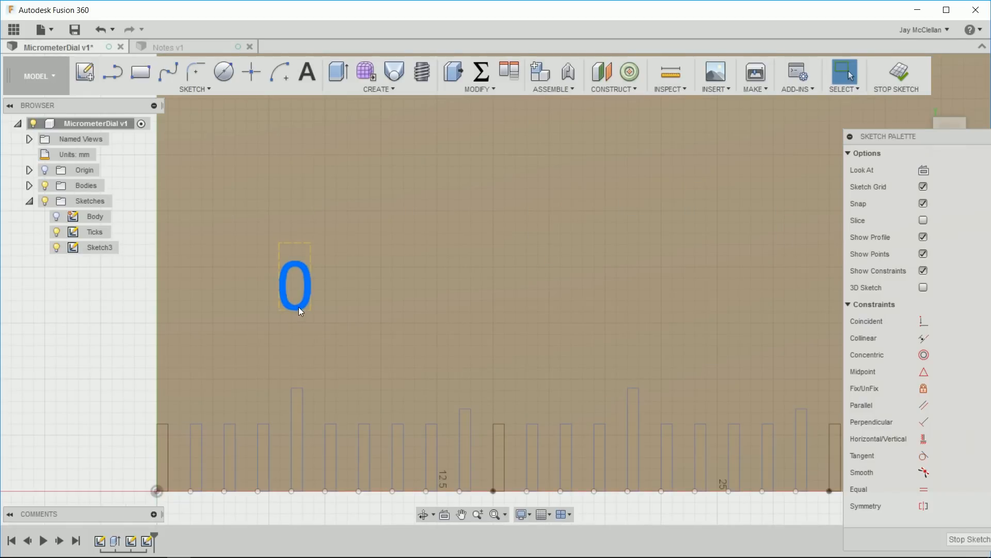
pyautogui.moveTo(298, 307)
pyautogui.mouseDown()
pyautogui.moveTo(299, 364)
pyautogui.moveTo(313, 373)
pyautogui.mouseUp()
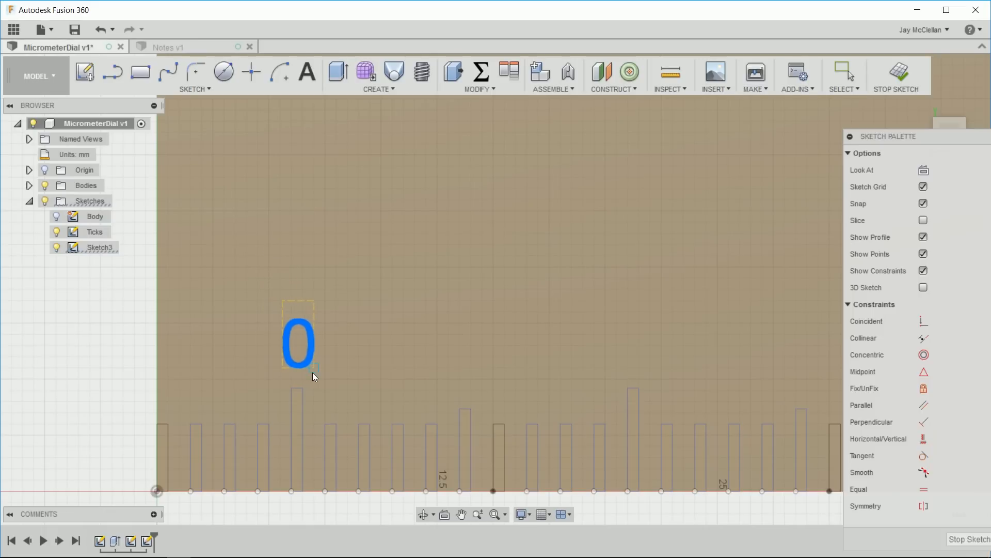
pyautogui.press('Escape')
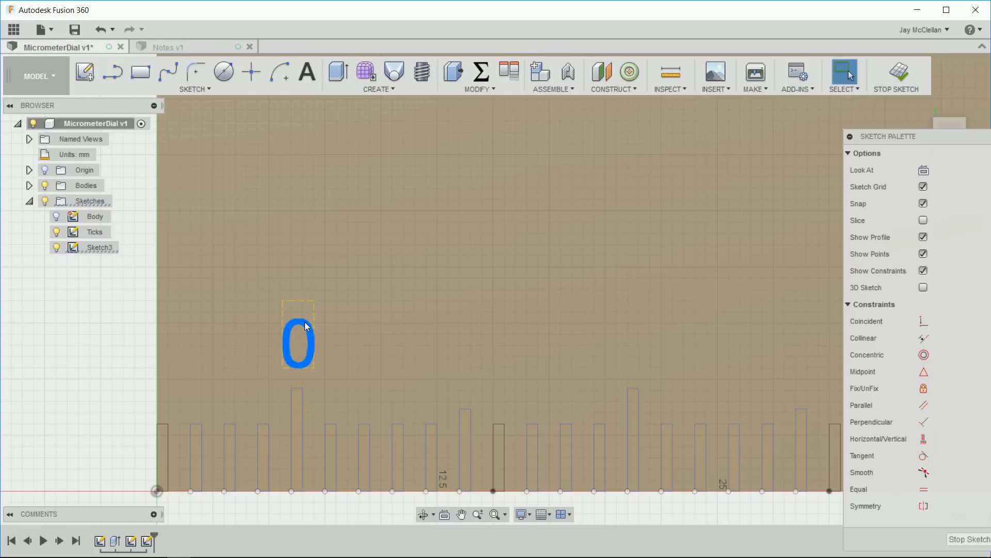
# - Place a copy of the "0" text 15 mm along X, above the second long tick
pyautogui.press('m')
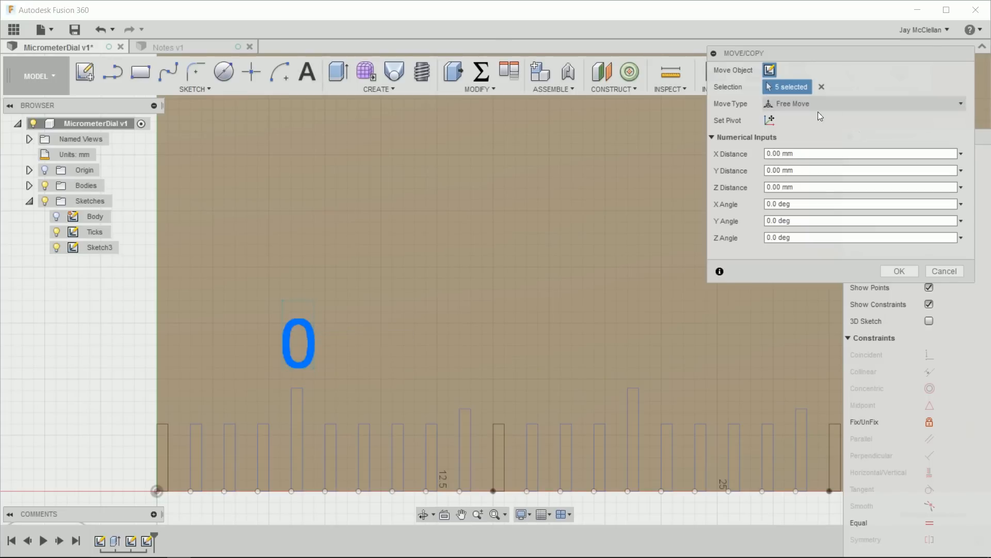
pyautogui.click(768, 153)
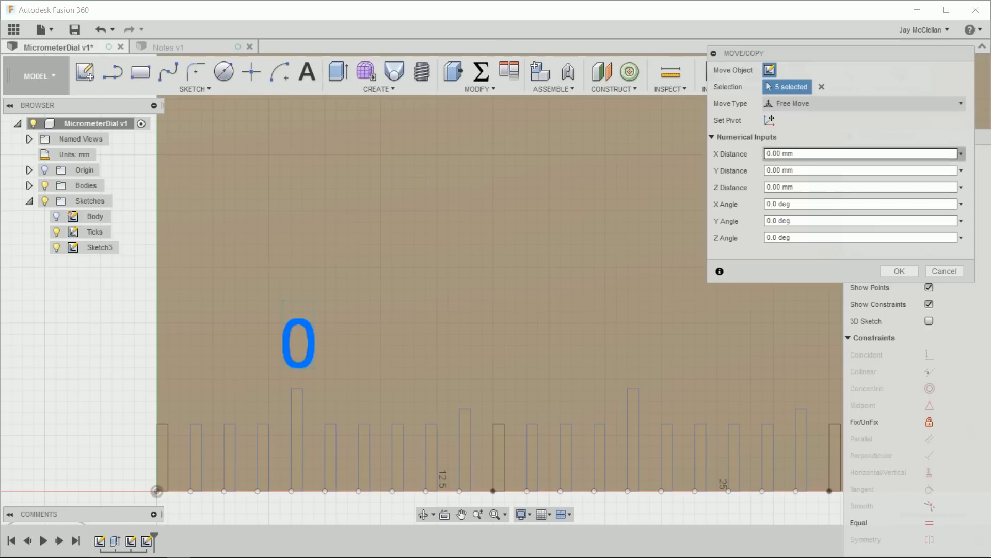
pyautogui.click(770, 153)
pyautogui.click(767, 152)
pyautogui.press('Delete')
pyautogui.write('15')
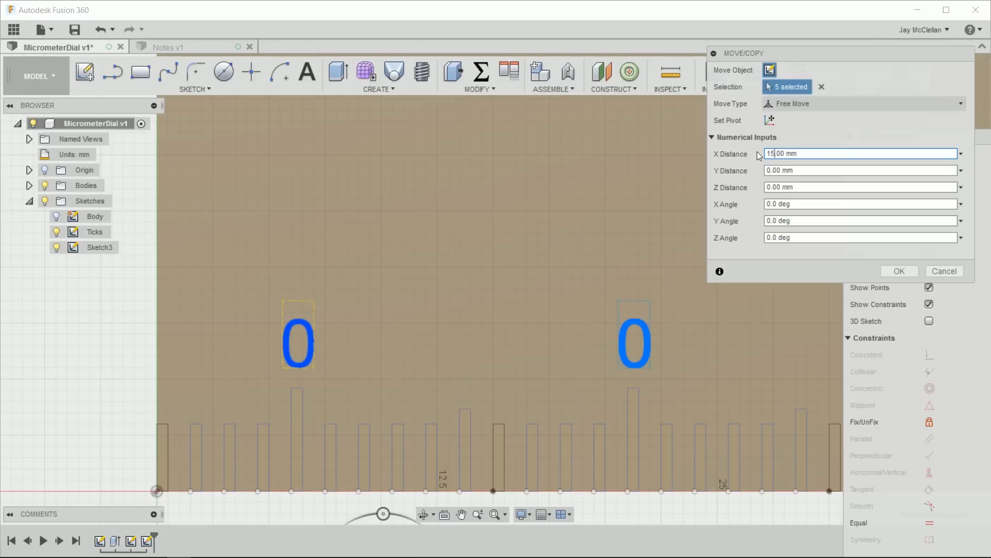
pyautogui.click(898, 271)
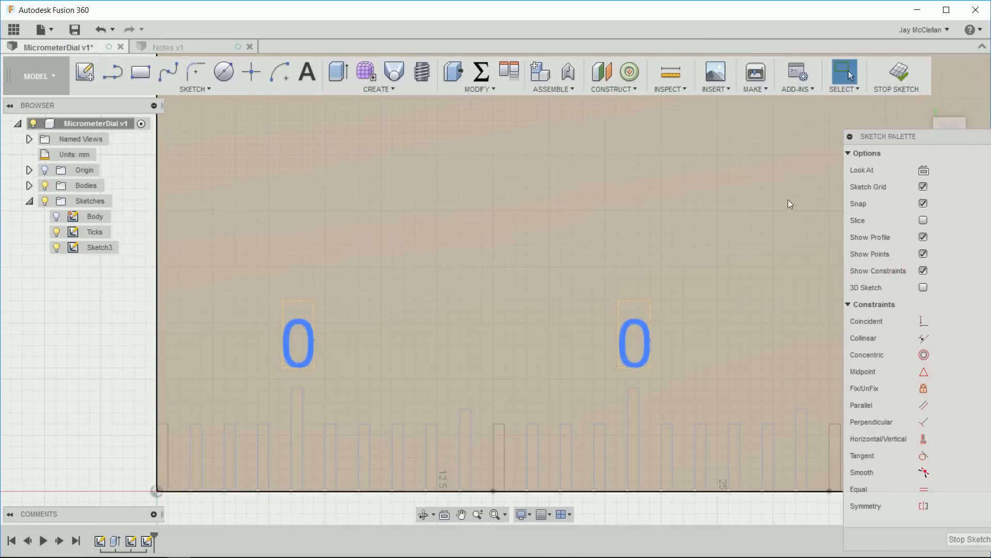
# - Place another copy of the "0" text 15 mm further along X, above the third long tick
pyautogui.moveTo(788, 200)
pyautogui.mouseDown(button='middle')
pyautogui.moveTo(372, 210)
pyautogui.moveTo(305, 206)
pyautogui.moveTo(301, 170)
pyautogui.mouseUp(button='middle')
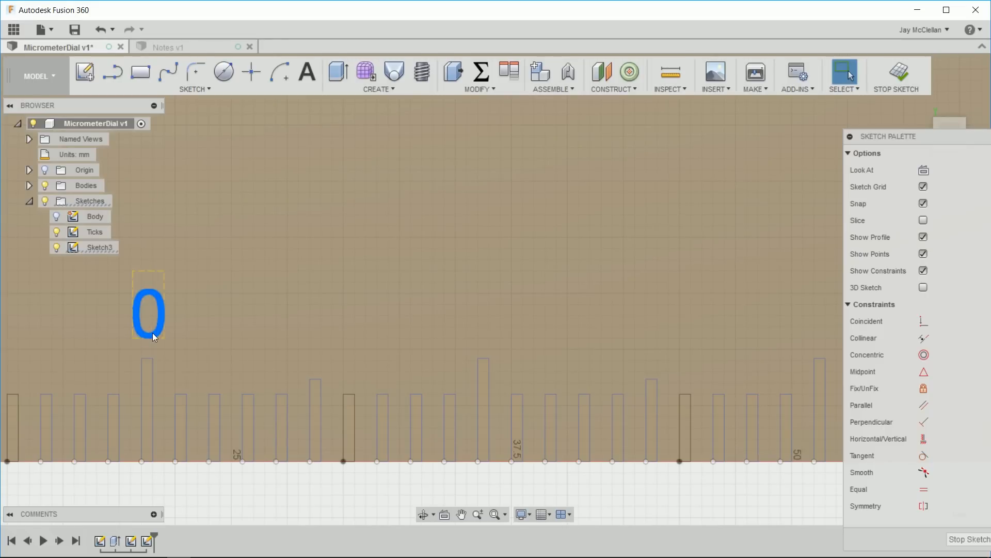
pyautogui.press('m')
pyautogui.click(795, 154)
pyautogui.click(795, 154)
pyautogui.write('10')
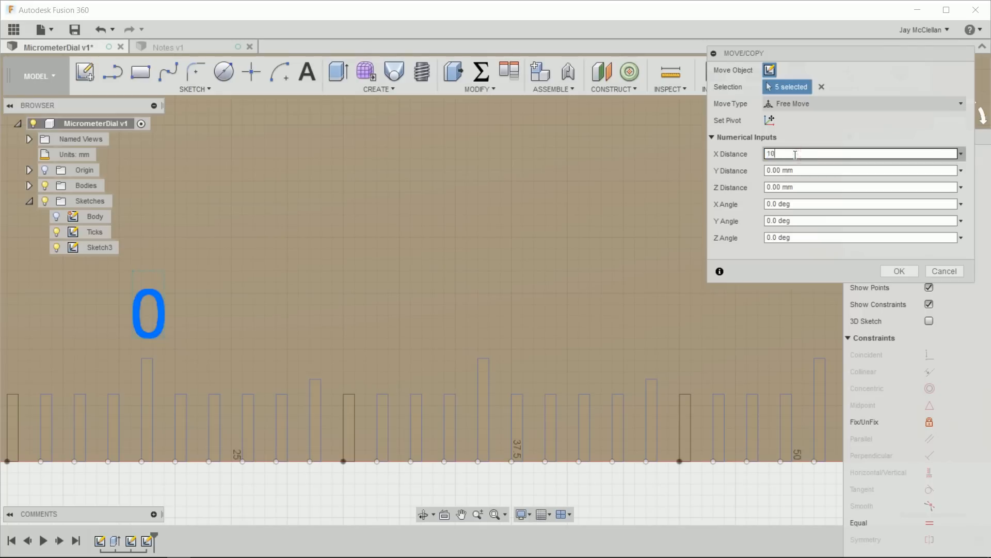
pyautogui.press('Tab')
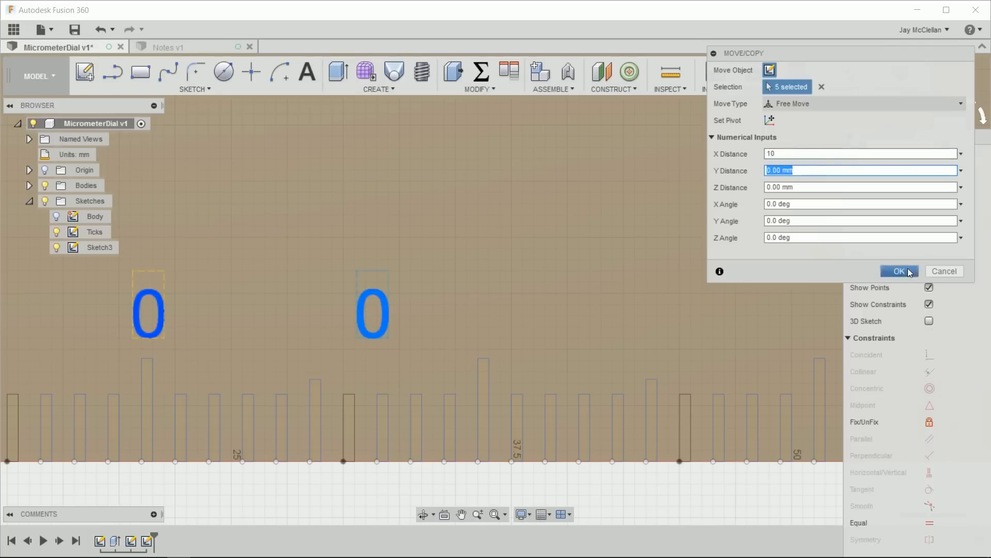
pyautogui.click(790, 153)
pyautogui.write('15')
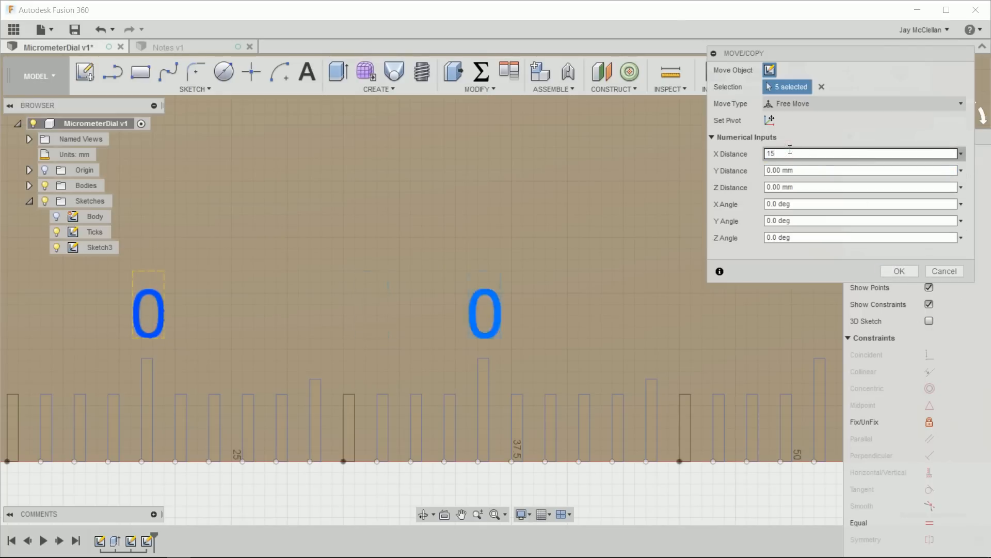
pyautogui.press('Return')
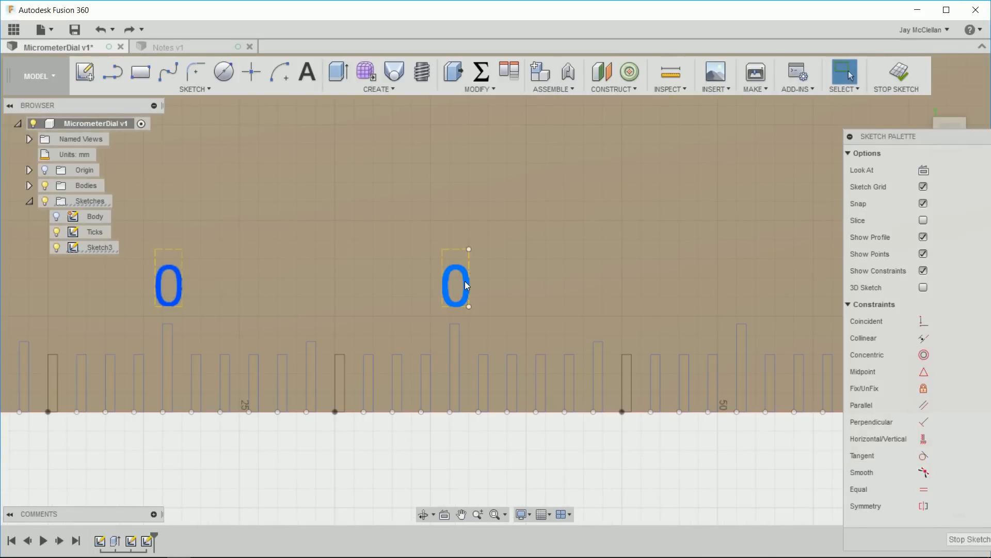
# - Place a fourth "0" by offsetting a copy of the third one 15 mm along X, above the fourth long tick
pyautogui.press('m')
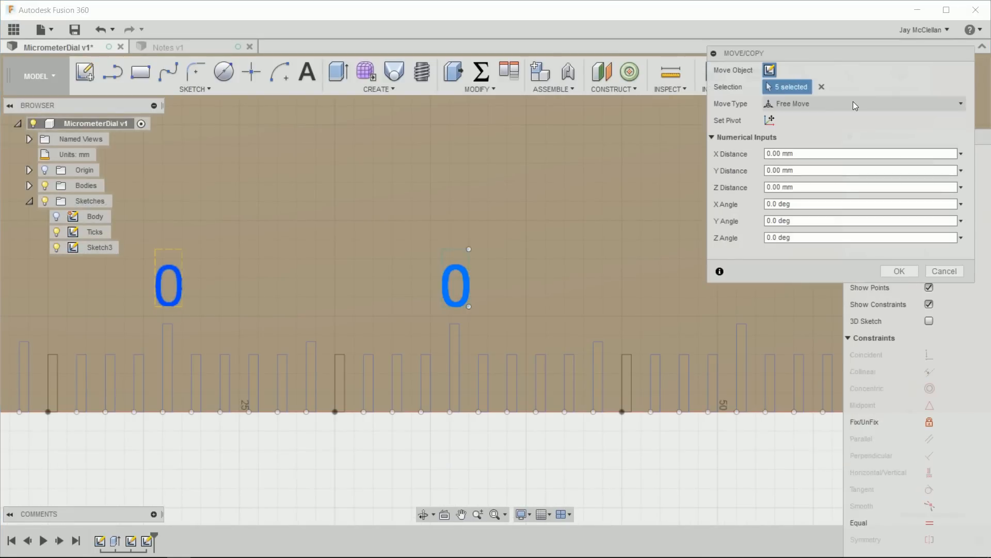
pyautogui.click(794, 154)
pyautogui.moveTo(766, 153); pyautogui.dragTo(825, 152)
pyautogui.write('15')
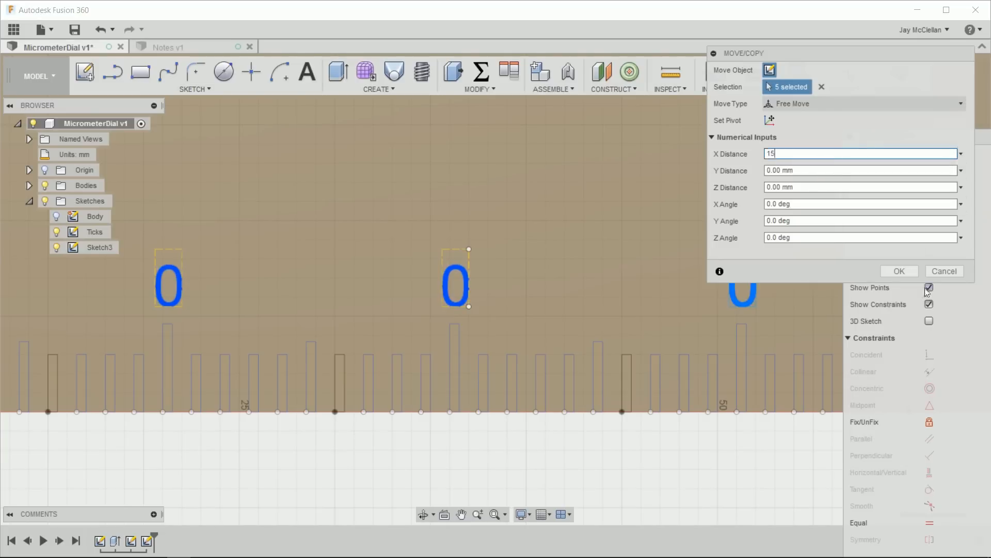
pyautogui.click(901, 271)
# - Place a fifth "0" by offsetting a copy of the fourth one 15 mm along X, above the last long tick
pyautogui.scroll(-5, 596, 299)
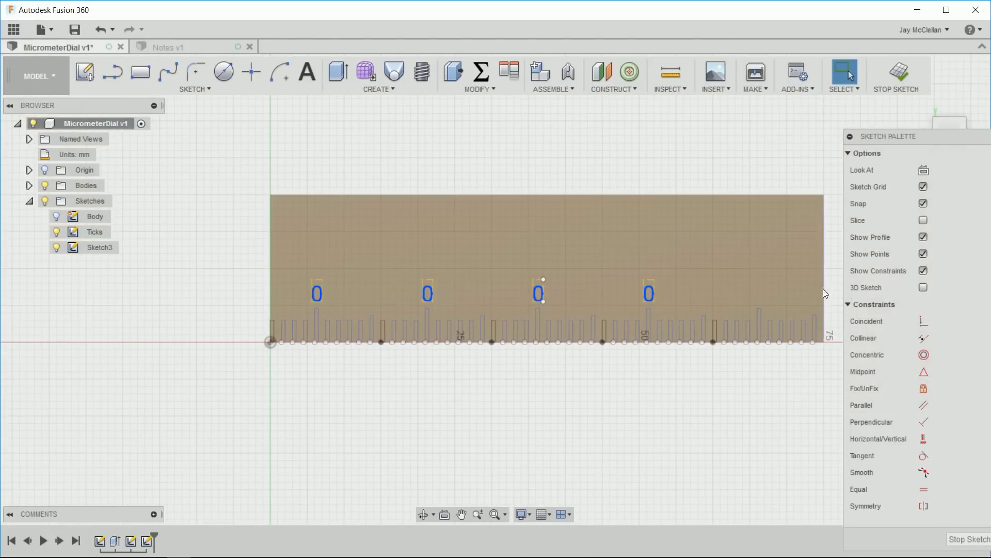
pyautogui.scroll(3, 829, 293)
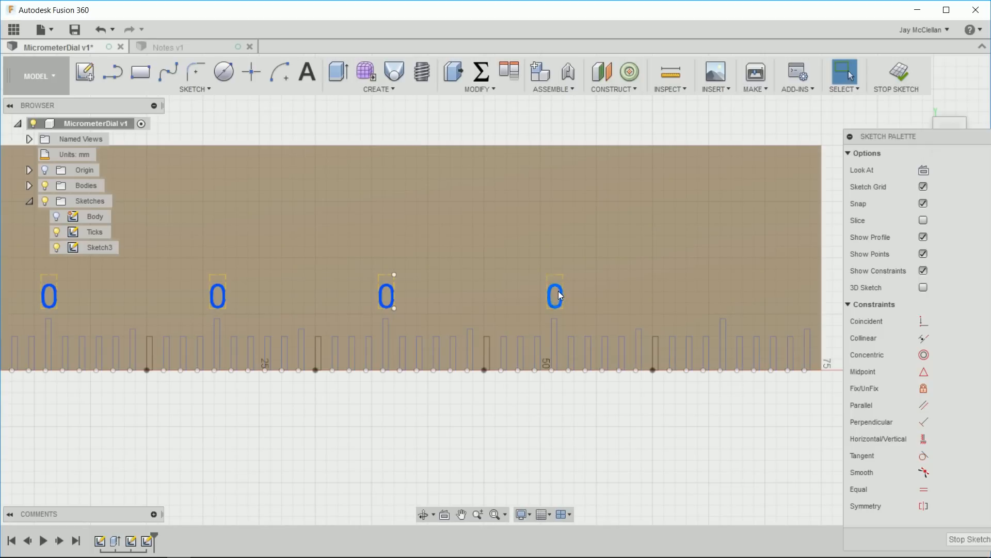
pyautogui.click(562, 296)
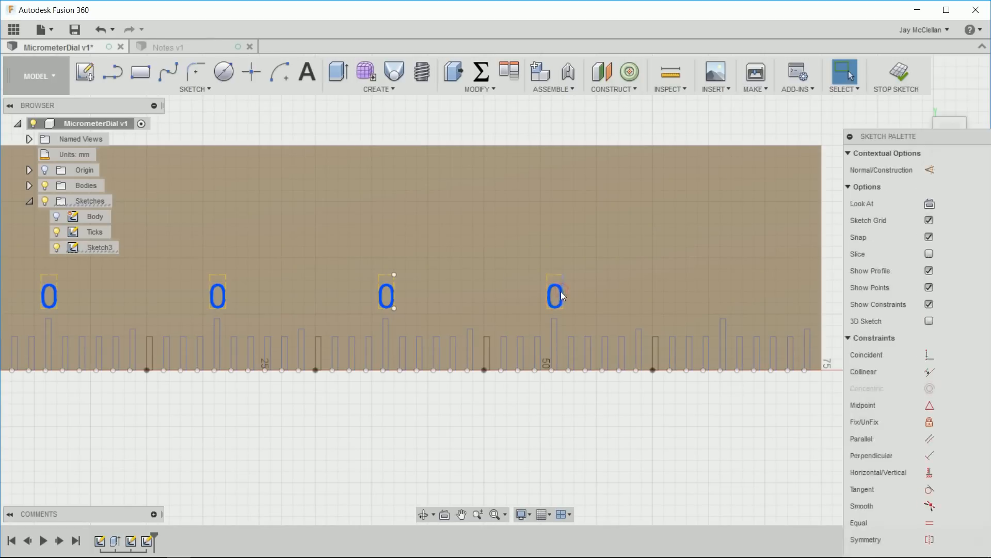
pyautogui.scroll(3, 563, 295)
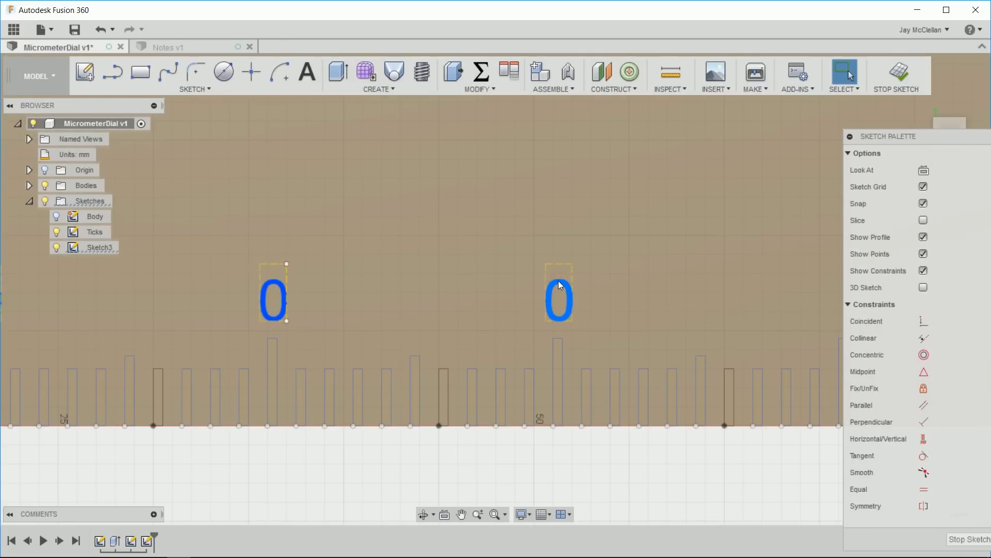
pyautogui.press('m')
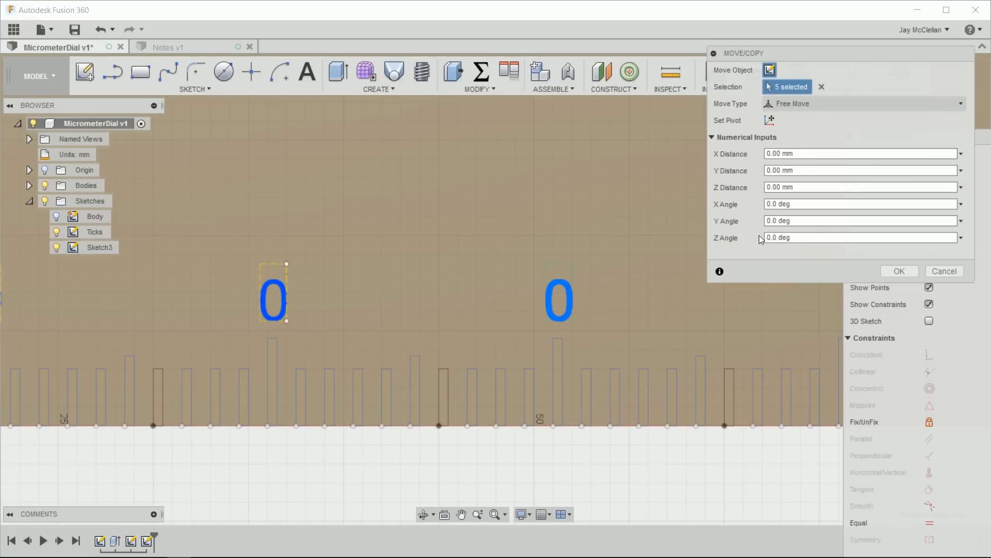
pyautogui.click(827, 153)
pyautogui.write('15')
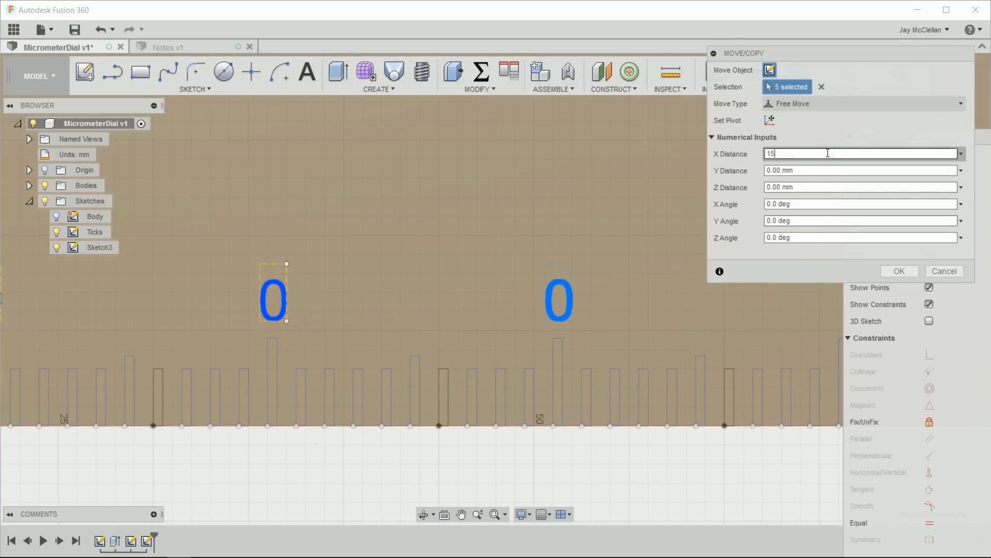
pyautogui.press('Return')
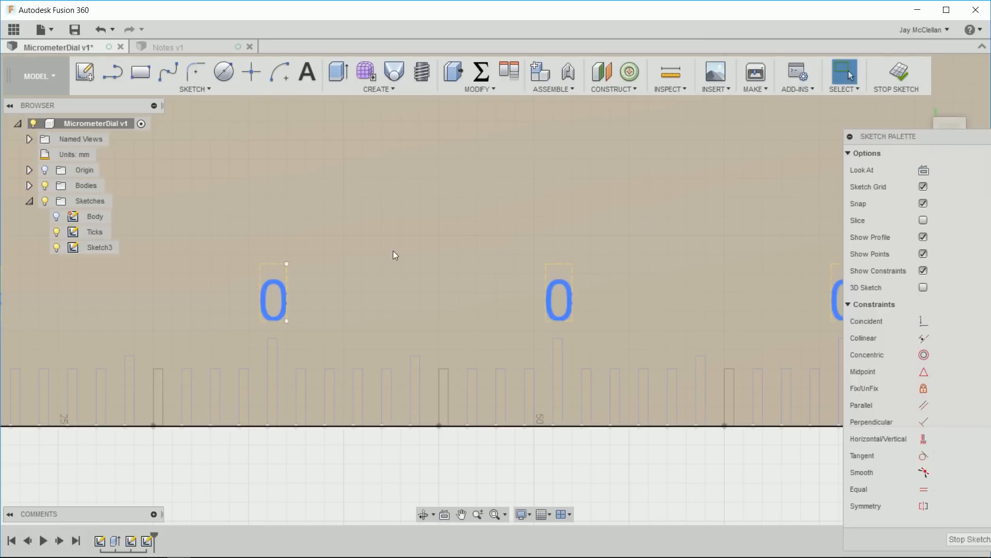
# - Change the text above the second long tick to "10"
pyautogui.scroll(-3, 393, 257)
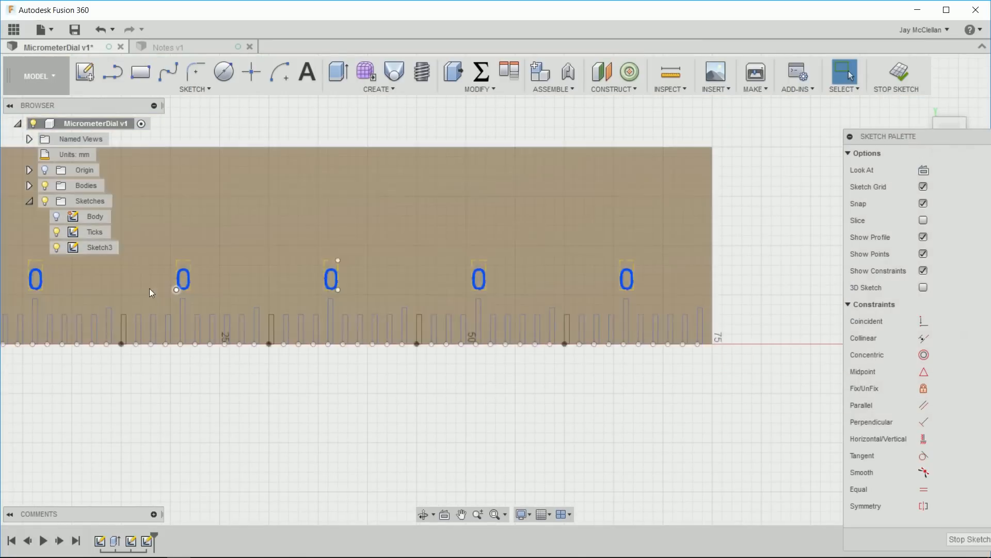
pyautogui.scroll(-1, 720, 401)
pyautogui.scroll(-1, 721, 405)
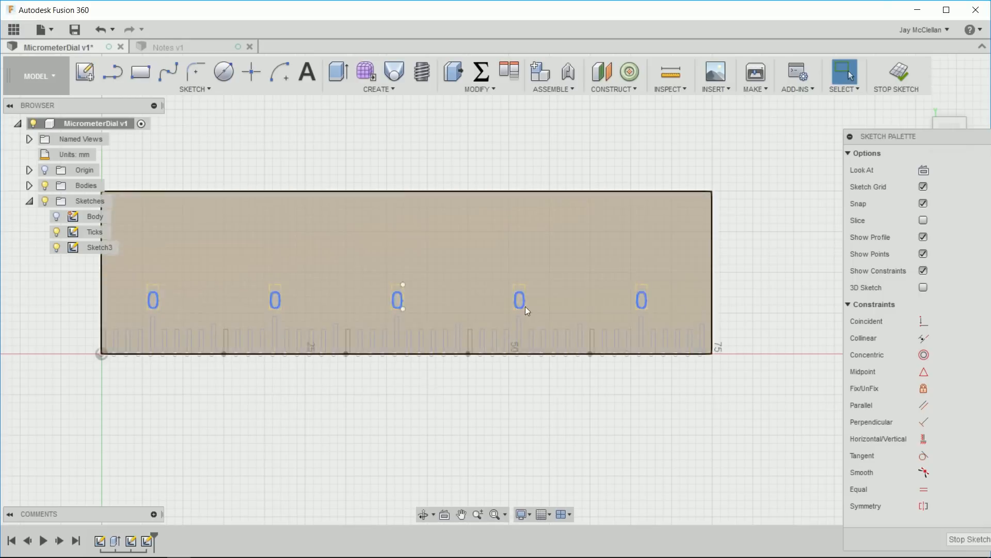
pyautogui.scroll(3, 275, 302)
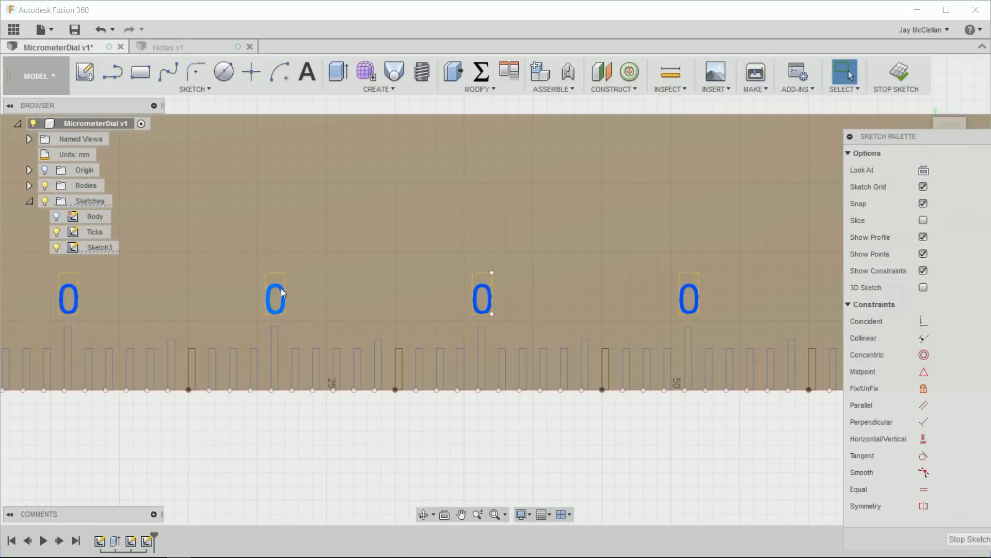
pyautogui.doubleClick(282, 293)
pyautogui.write('1')
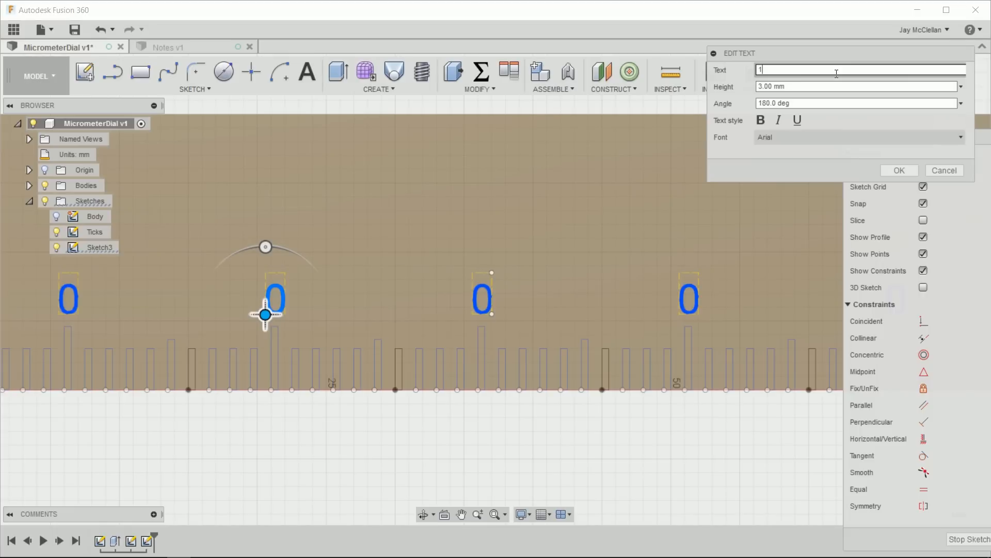
pyautogui.write('0')
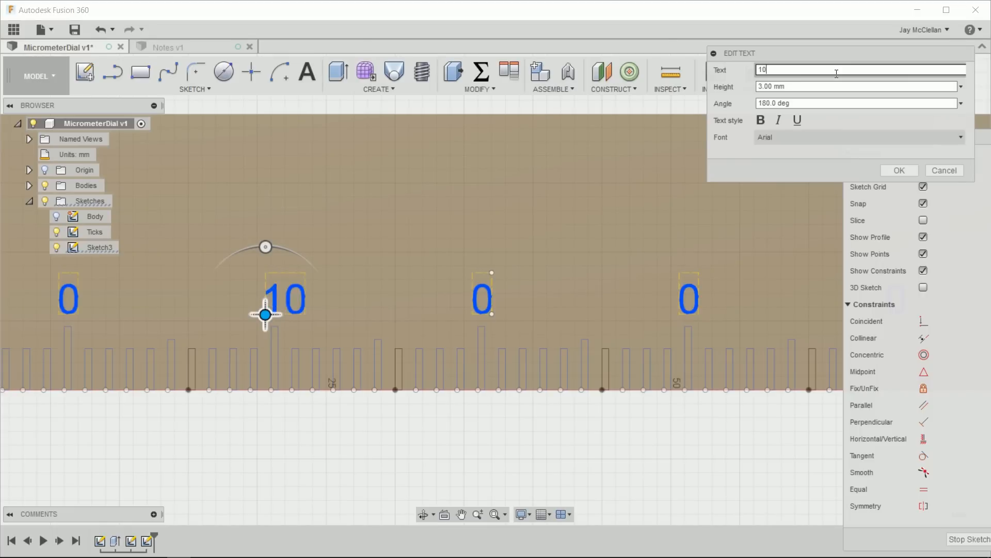
pyautogui.press('Return')
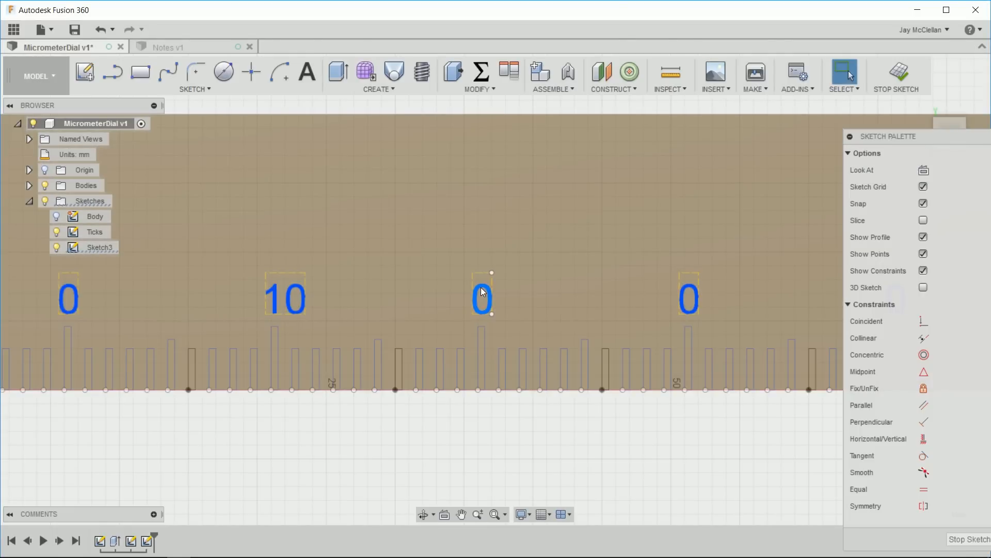
# - Change the text above the third long tick to "20" and the text above the fourth to "30"
pyautogui.doubleClick(481, 290)
pyautogui.write('20')
pyautogui.press('Return')
pyautogui.doubleClick(688, 288)
pyautogui.write('30')
pyautogui.press('Return')
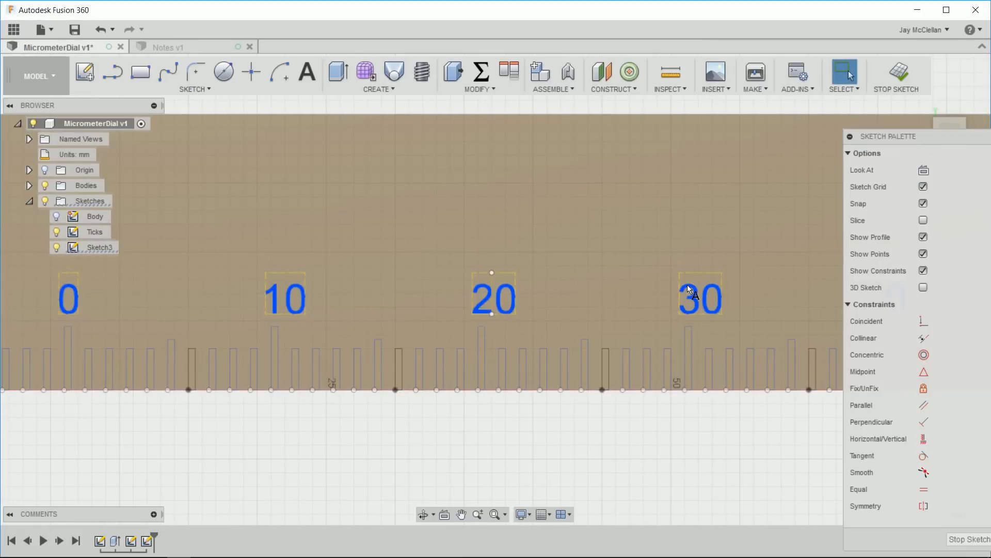
# - Change the text above the fifth long tick to "40"
pyautogui.scroll(-4, 315, 257)
pyautogui.scroll(3, 714, 274)
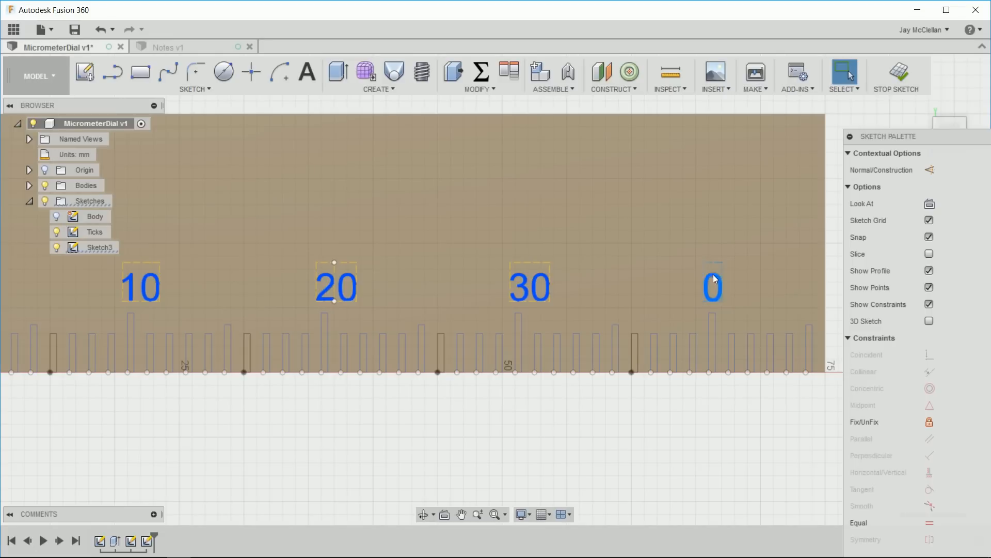
pyautogui.doubleClick(713, 275)
pyautogui.write('40')
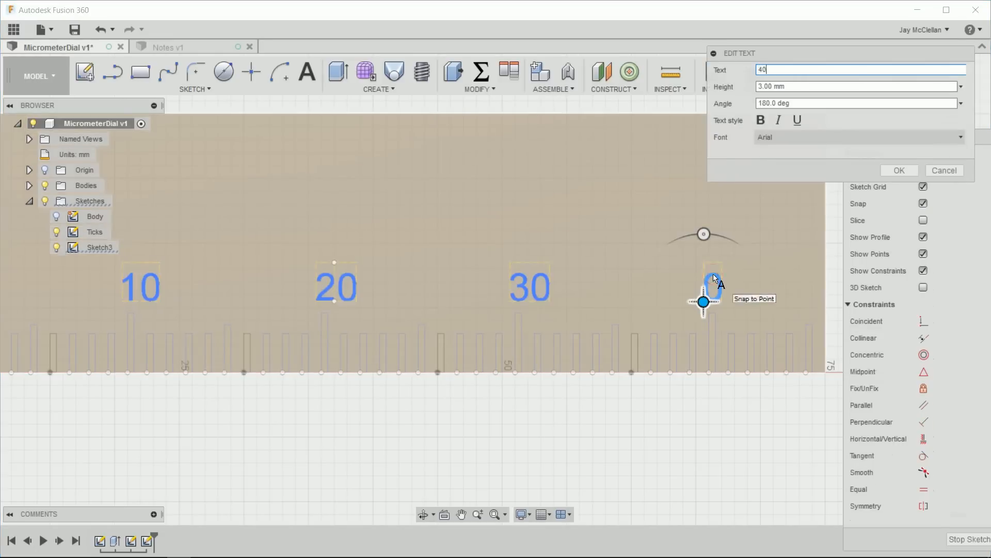
pyautogui.press('Return')
# - Shift the two-digit numerals 10, 20, 30 and 40 so each sits centred above its long tick
pyautogui.scroll(3, 126, 315)
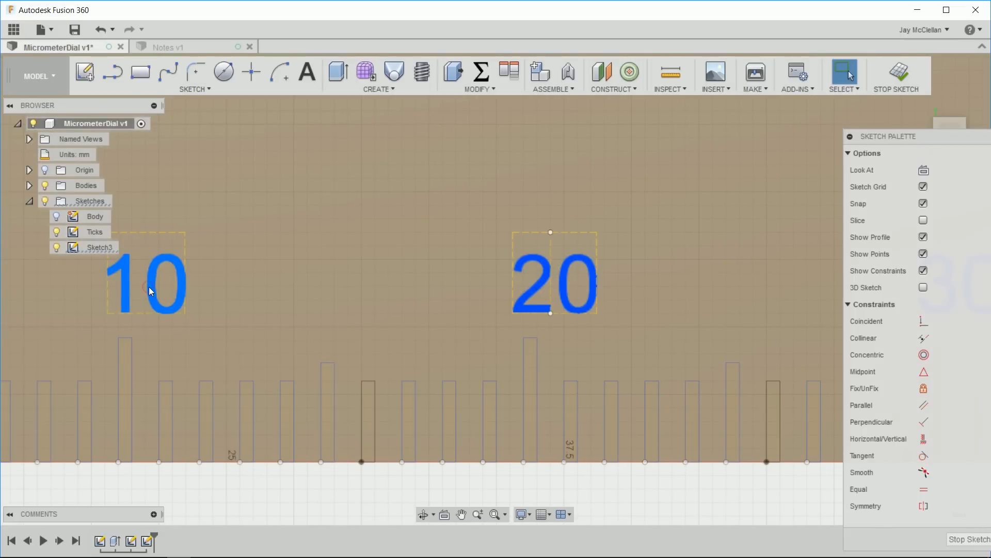
pyautogui.moveTo(152, 286); pyautogui.dragTo(131, 287)
pyautogui.moveTo(562, 284)
pyautogui.mouseDown()
pyautogui.moveTo(525, 286)
pyautogui.moveTo(537, 287)
pyautogui.mouseUp()
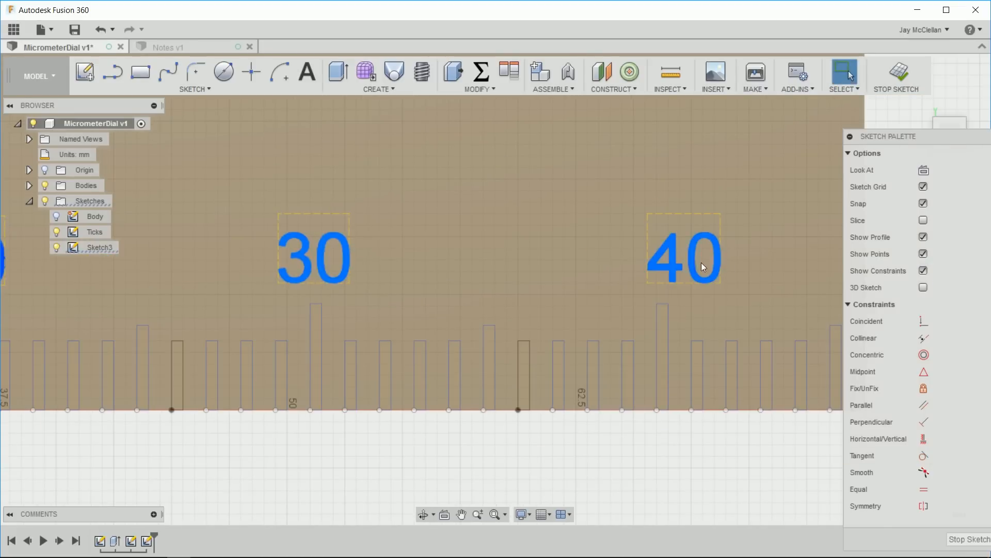
pyautogui.moveTo(692, 261); pyautogui.dragTo(682, 262)
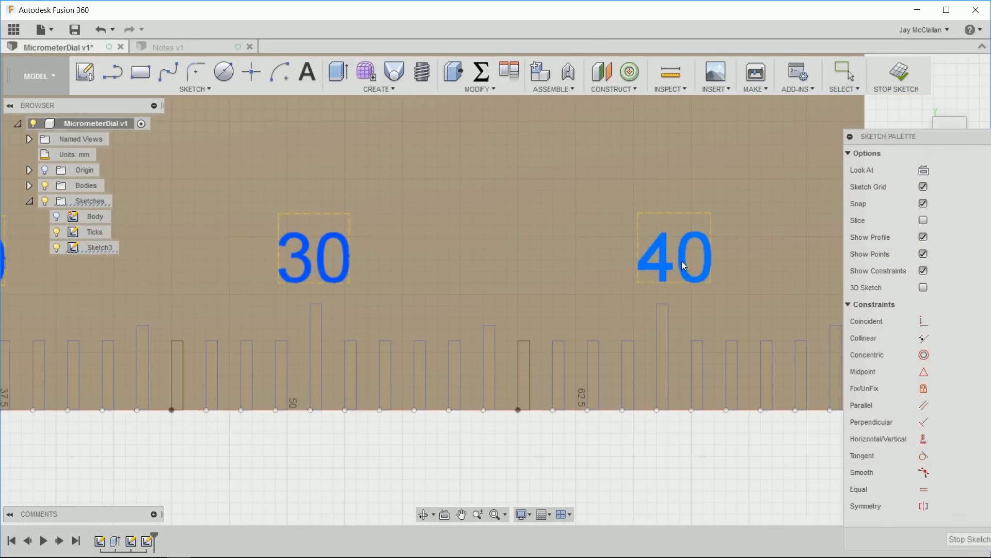
pyautogui.moveTo(682, 261); pyautogui.dragTo(674, 261)
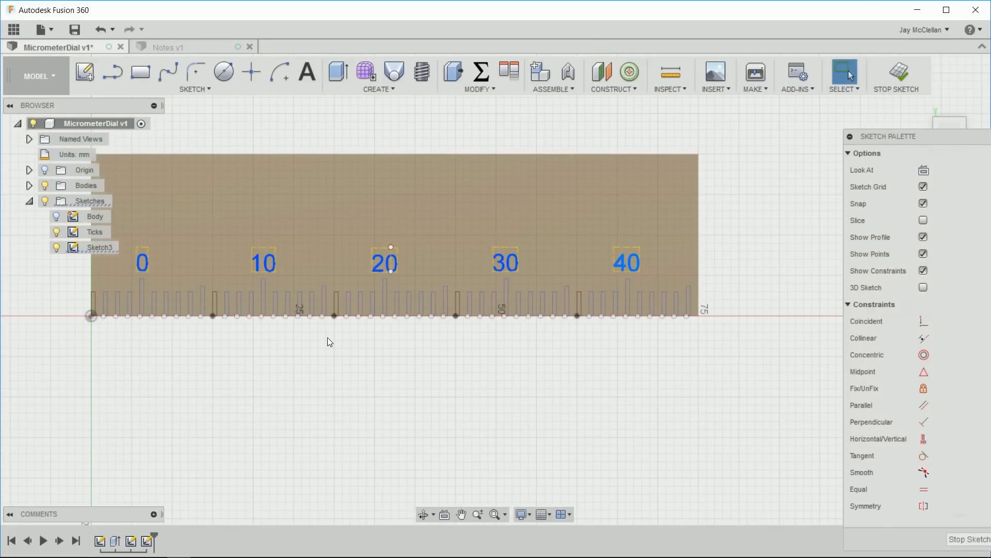
# - Finish the numeral sketch and rename it as Text
pyautogui.click(899, 73)
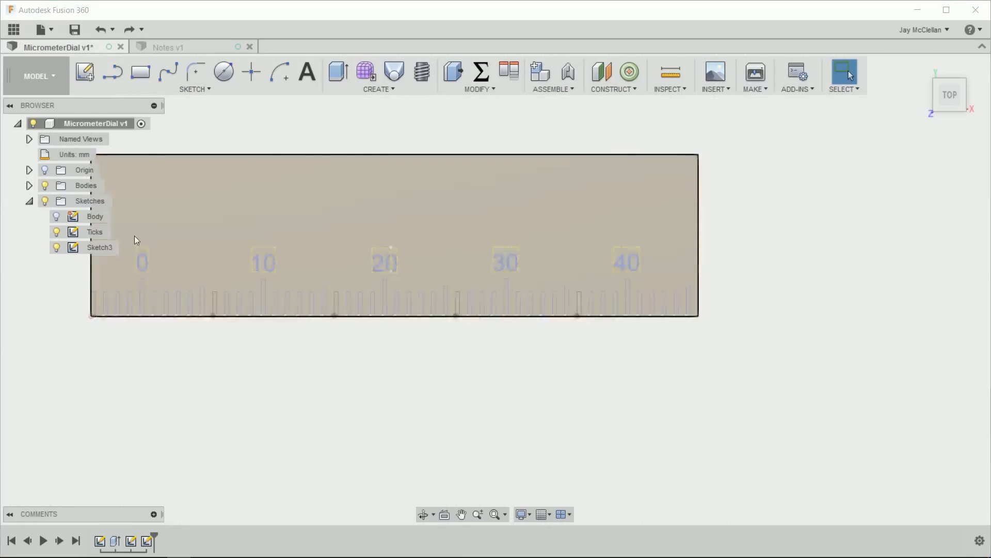
pyautogui.doubleClick(99, 248)
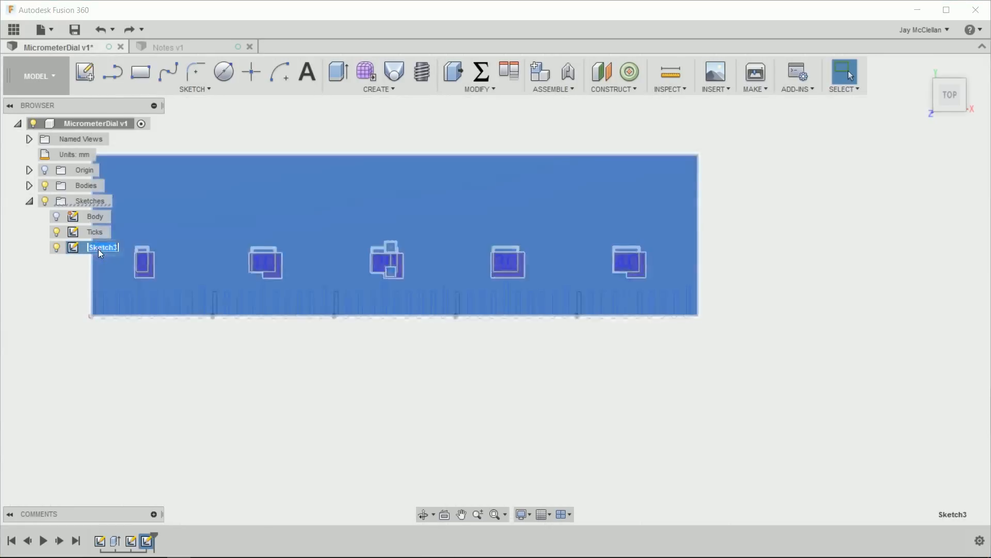
pyautogui.write('Text')
pyautogui.press('Return')
pyautogui.click(293, 117)
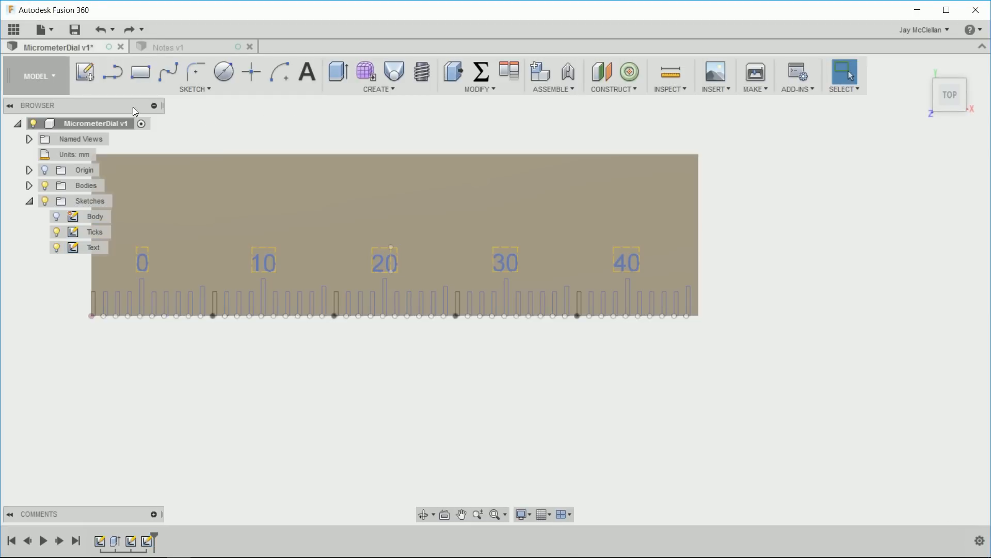
# - Start a new sketch on the top face of the dial plate
pyautogui.click(88, 76)
pyautogui.click(116, 280)
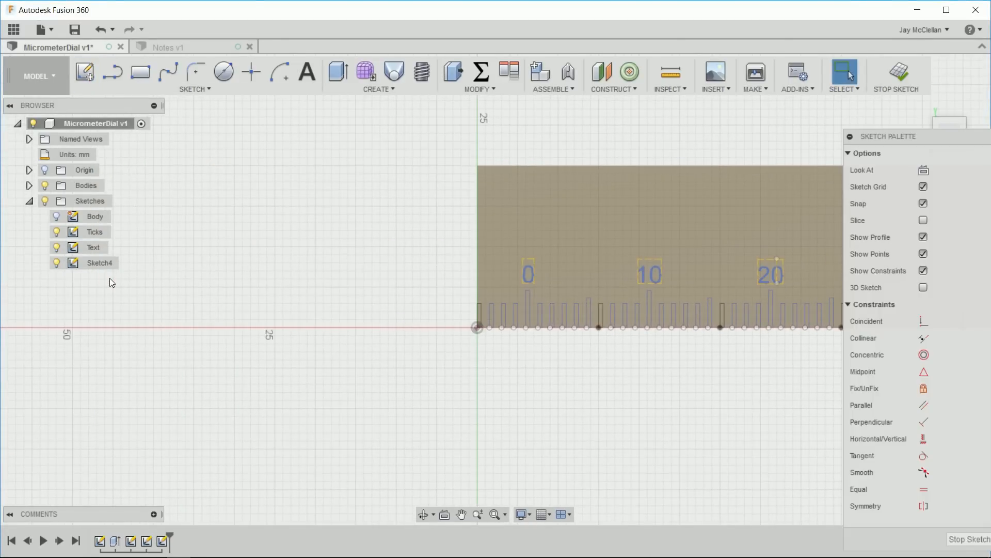
# - Sketch a slanted line from the plate's upper-left corner down to mid-height, ending just left of the numeral 0
pyautogui.scroll(-4, 100, 348)
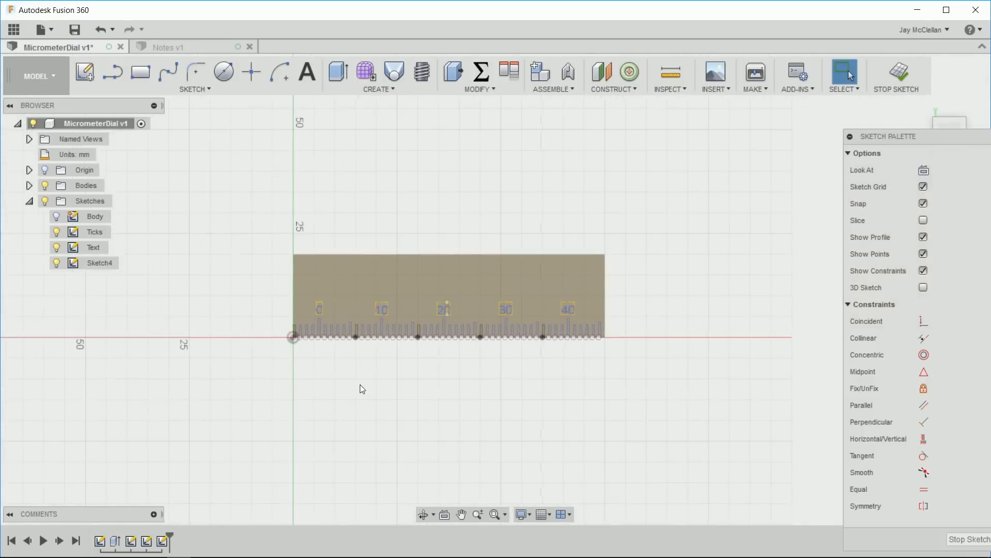
pyautogui.scroll(2, 361, 384)
pyautogui.scroll(2, 360, 384)
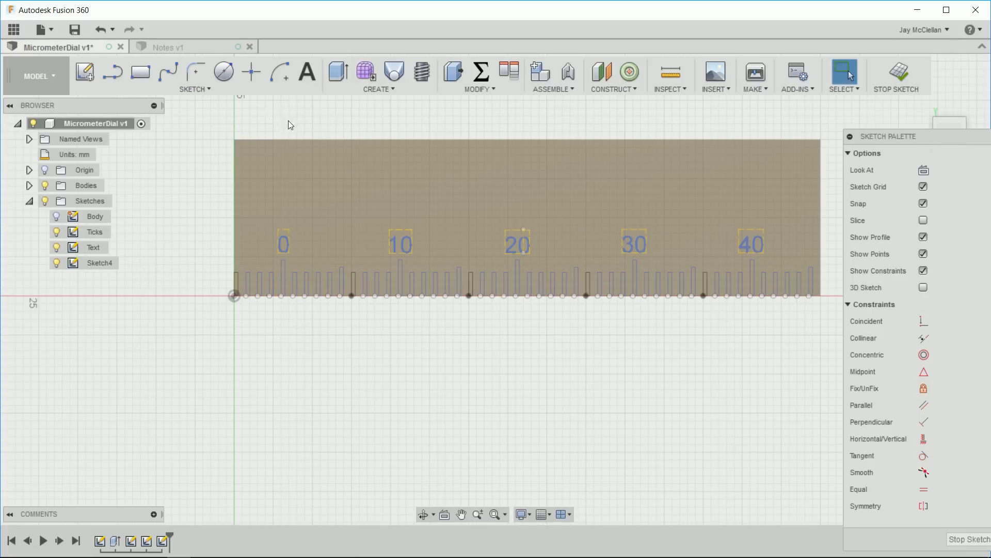
pyautogui.scroll(5, 271, 119)
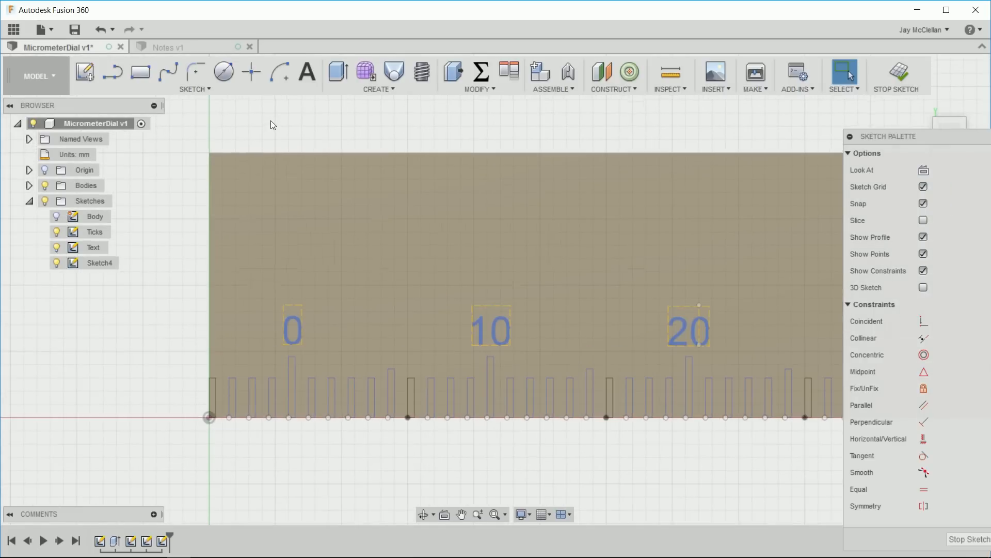
pyautogui.scroll(1, 270, 120)
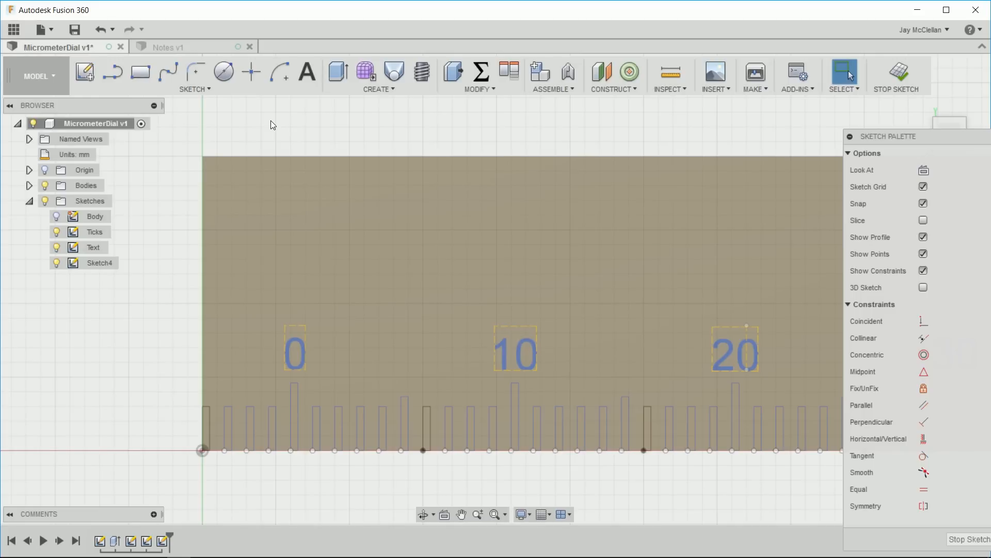
pyautogui.press('l')
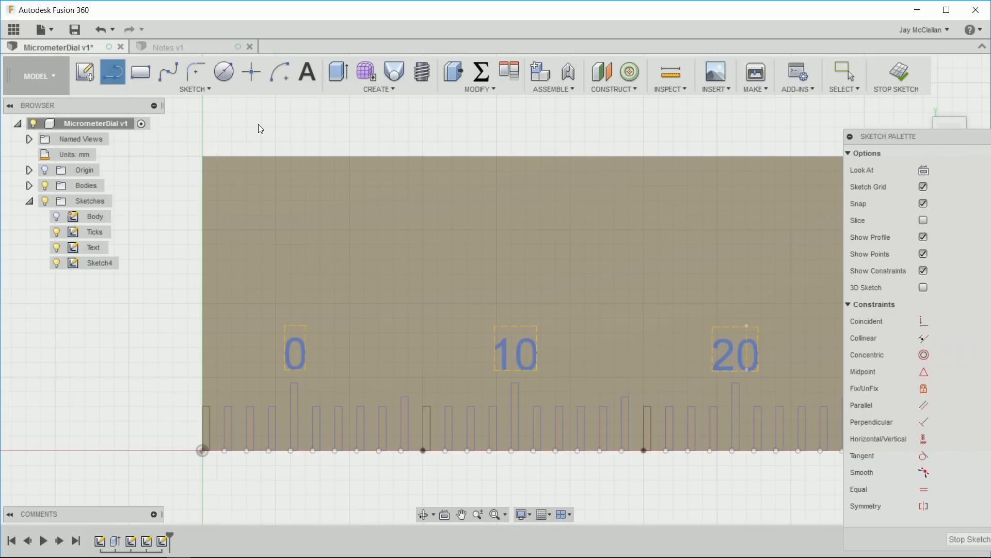
pyautogui.click(202, 157)
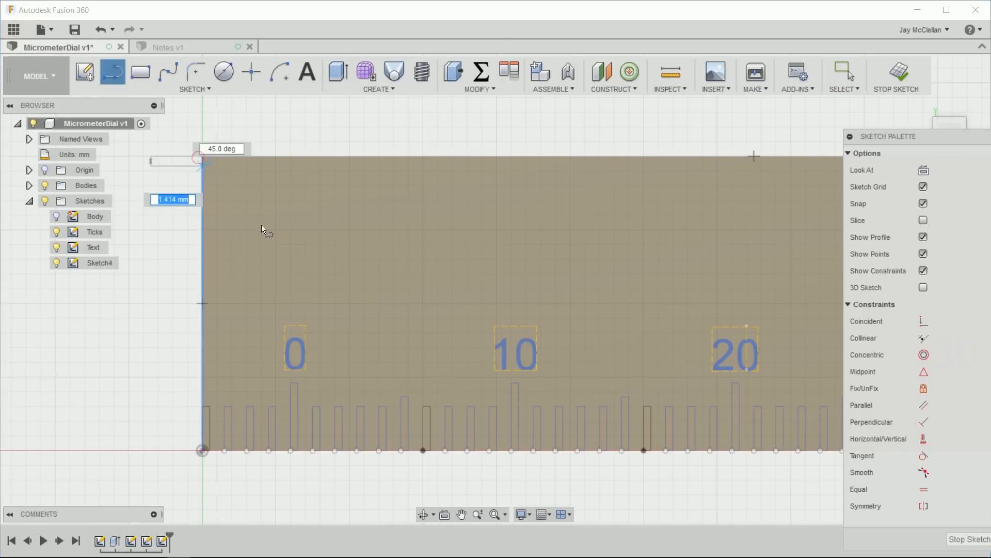
pyautogui.click(265, 309)
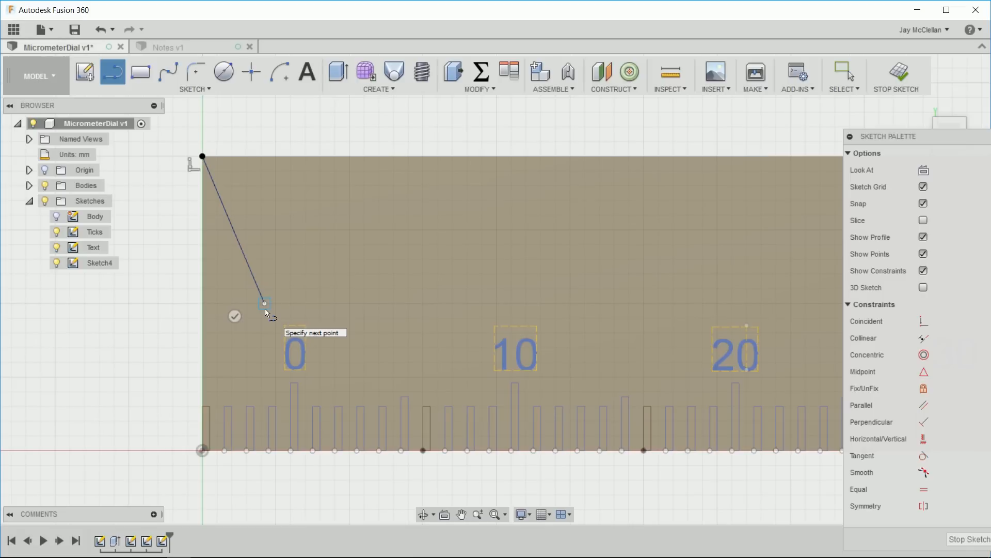
pyautogui.press('Escape')
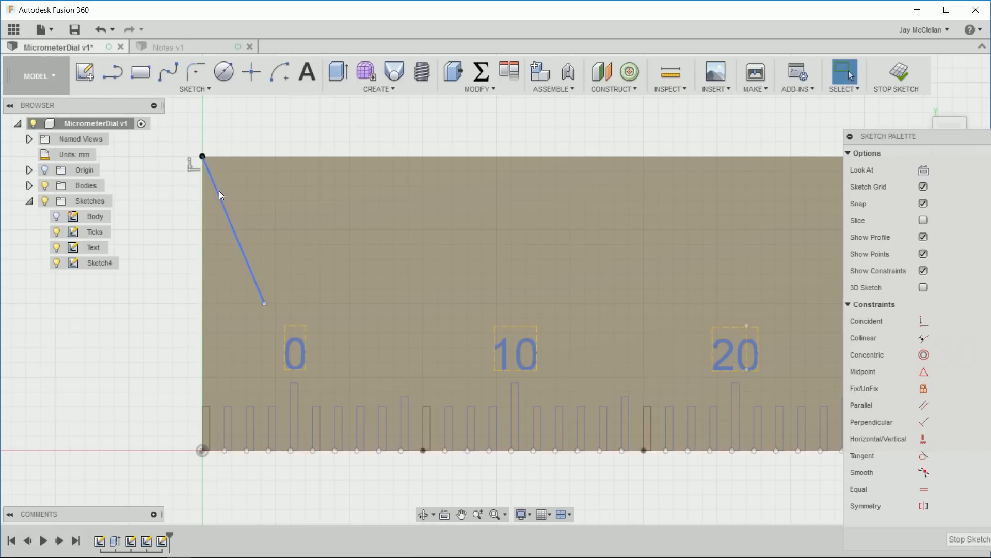
# - Duplicate the slanted line with a horizontal rectangular pattern of quantity 2 at 0.5 mm spacing
pyautogui.click(220, 203)
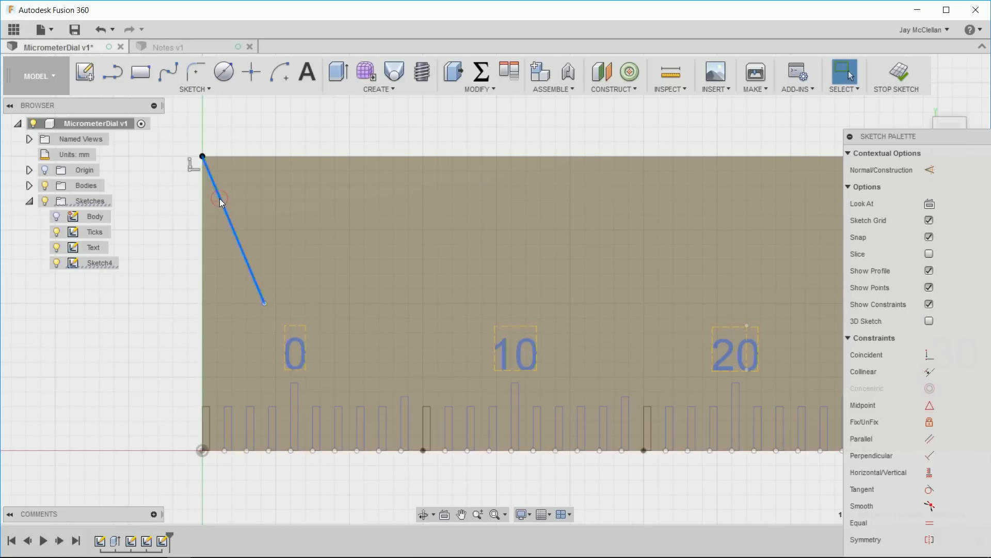
pyautogui.click(209, 88)
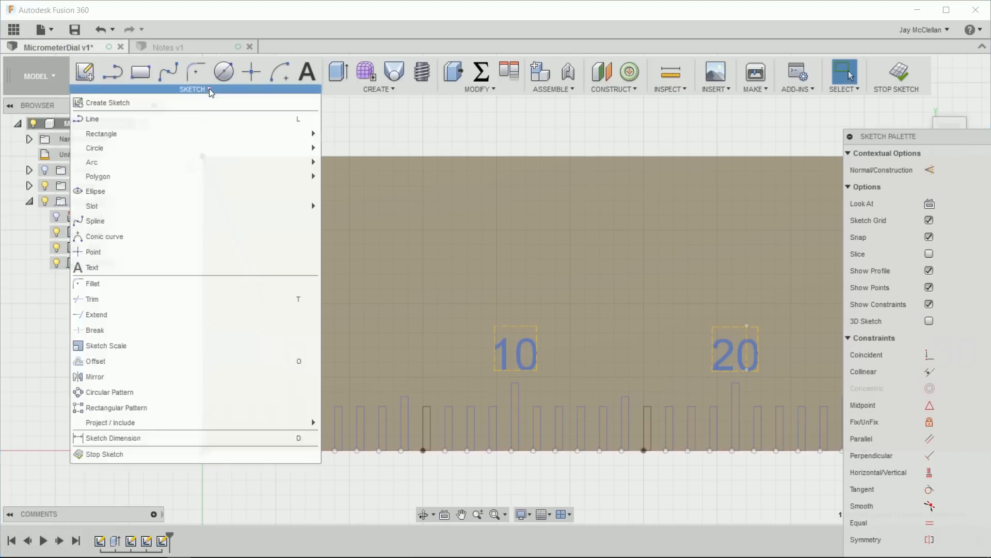
pyautogui.click(147, 403)
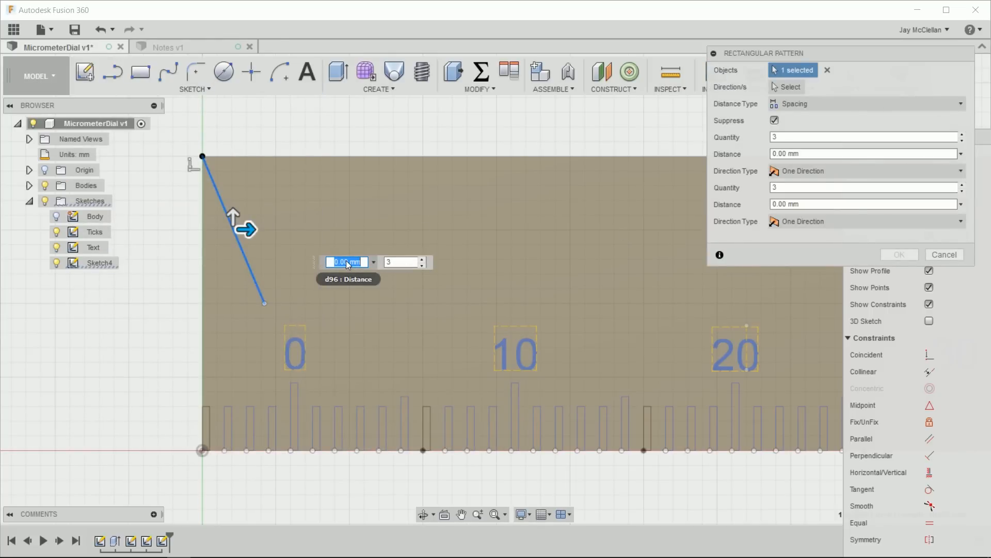
pyautogui.press('BackSpace')
pyautogui.write('0.5')
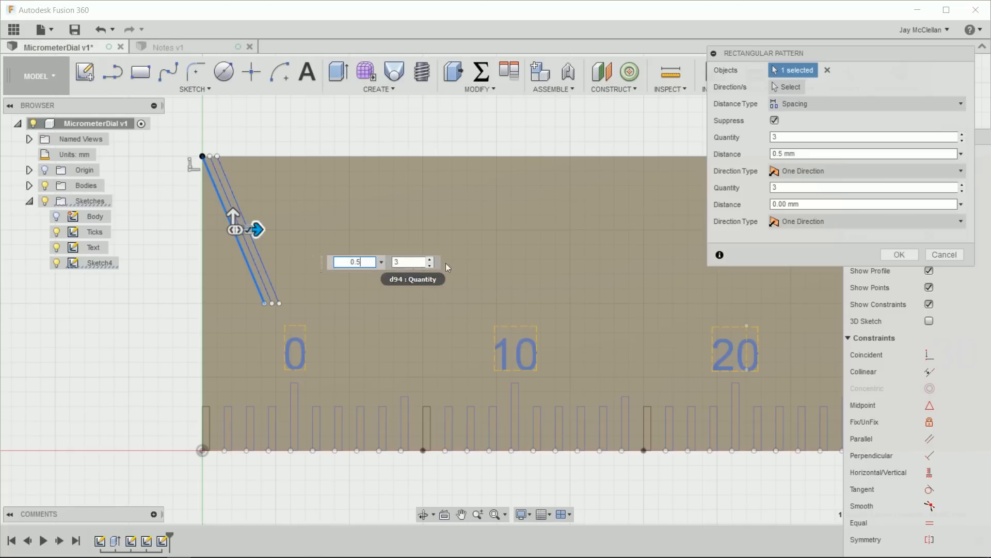
pyautogui.click(430, 265)
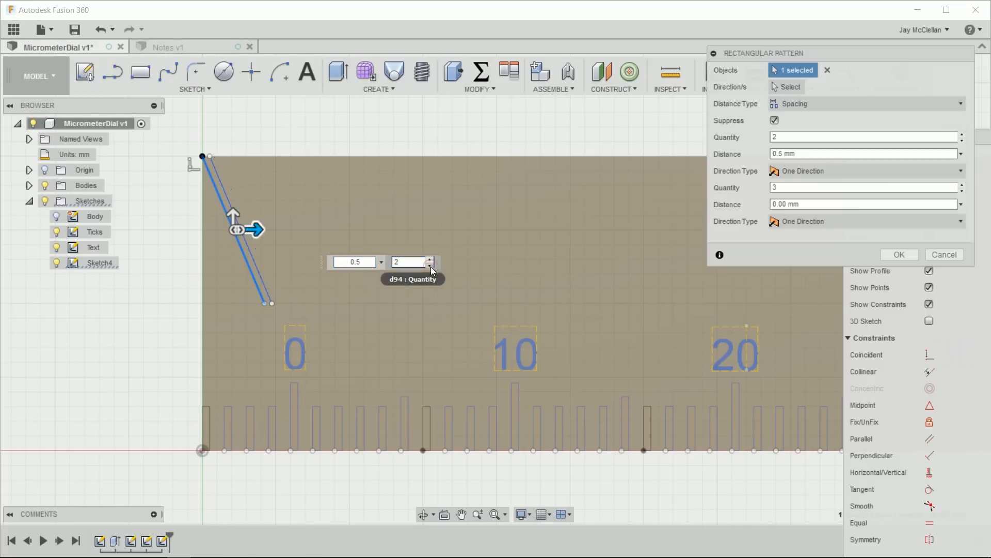
pyautogui.press('Return')
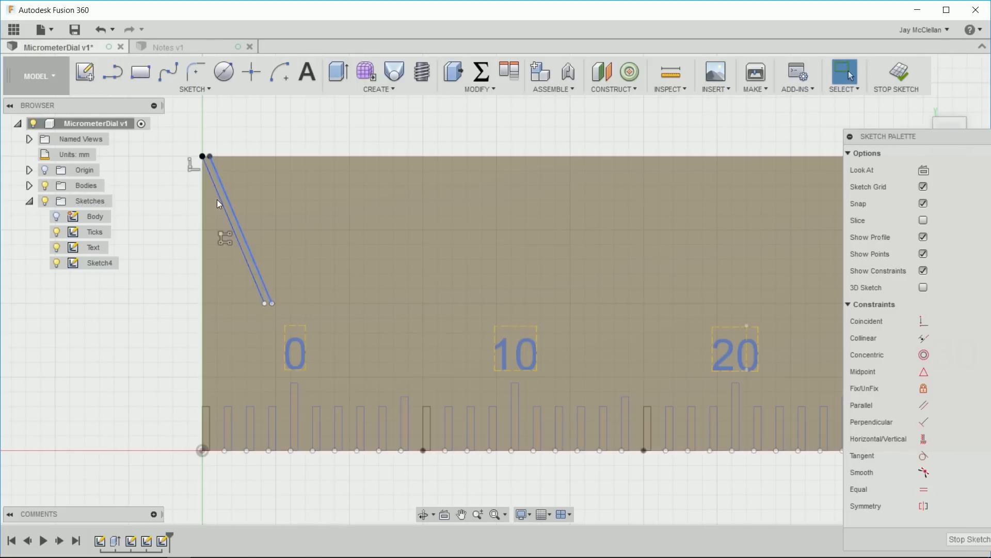
# - Join the two slanted lines with short lines across their upper and lower ends to form a closed narrow bar
pyautogui.press('l')
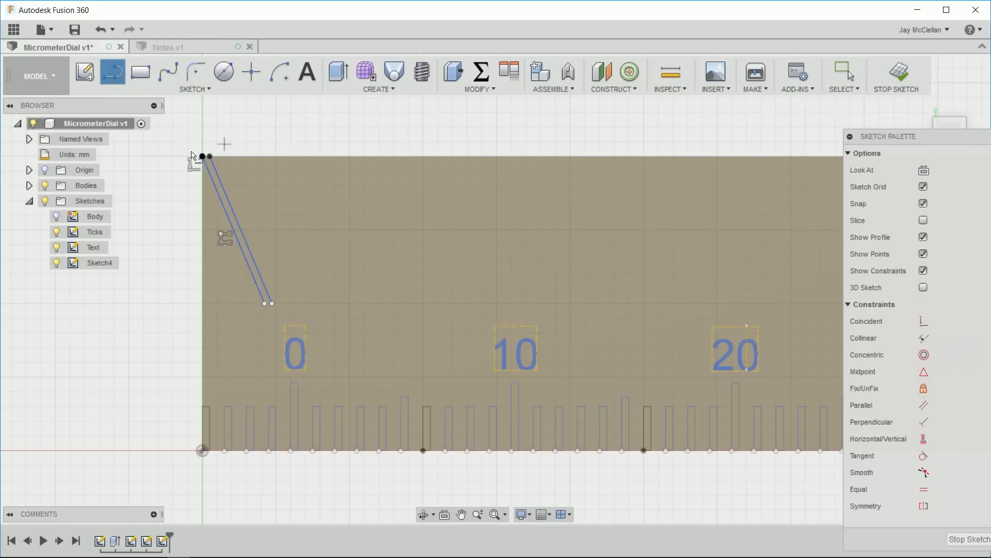
pyautogui.click(203, 156)
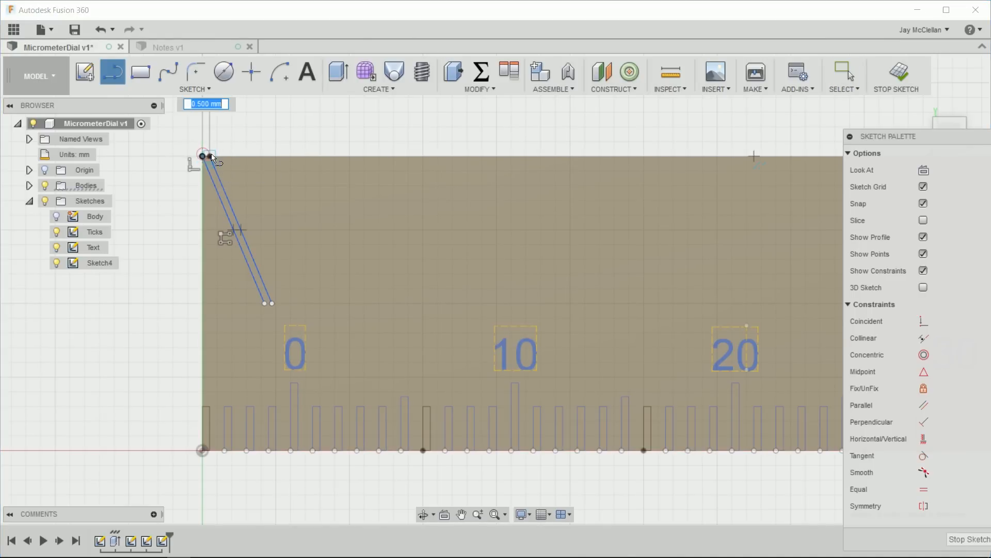
pyautogui.press('Escape')
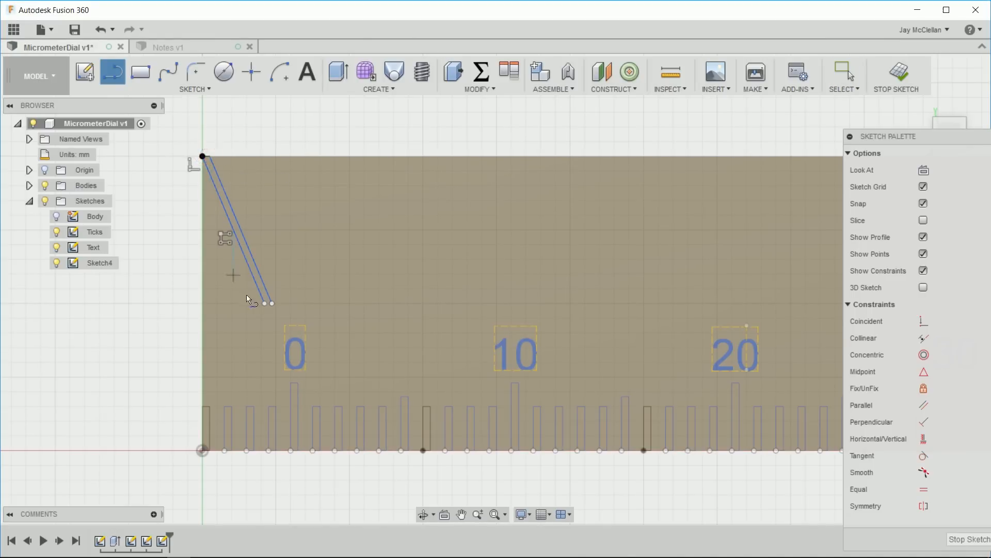
pyautogui.click(274, 303)
pyautogui.press('Return')
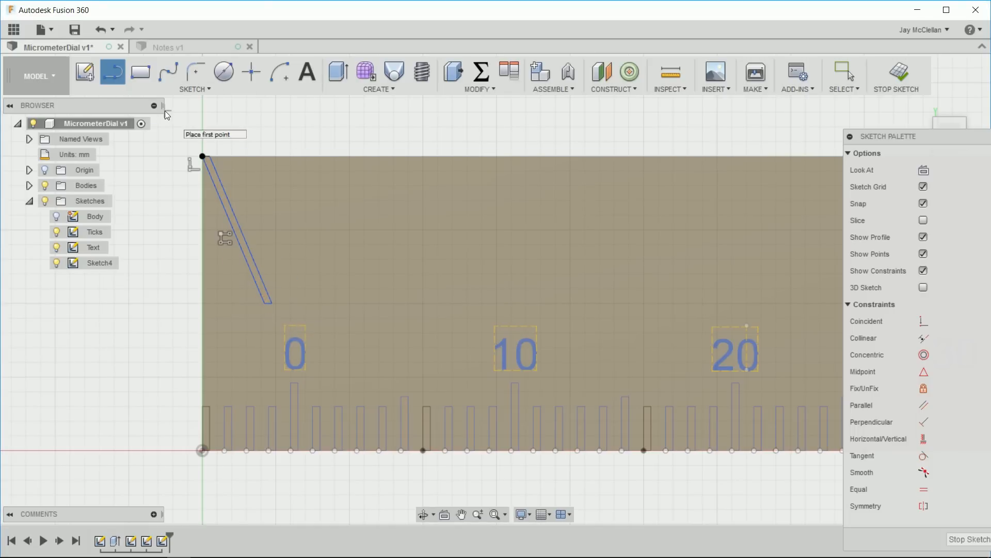
pyautogui.press('Escape')
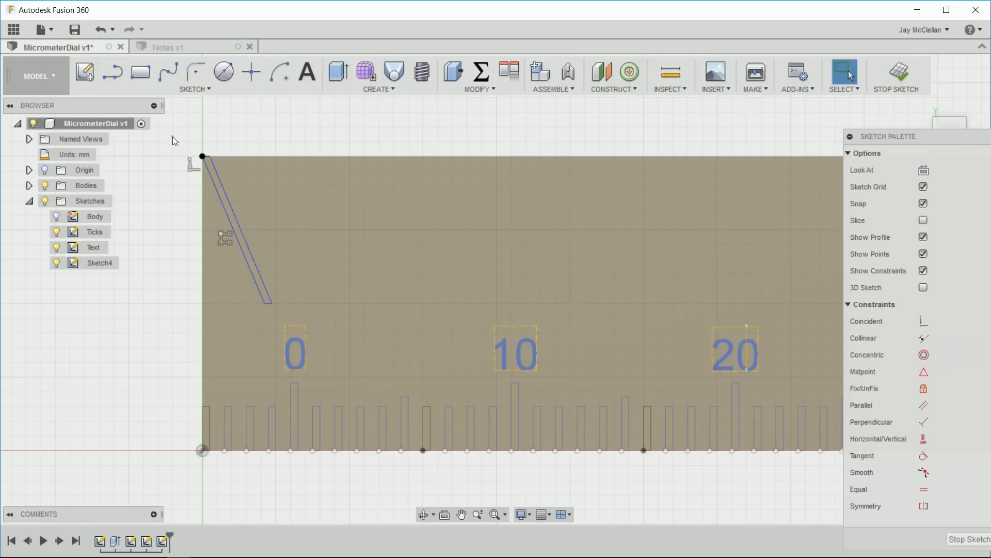
# - Pattern the whole slanted bar horizontally along the plate with a quantity of 75 and a spacing of 1.5 mm
pyautogui.moveTo(172, 136); pyautogui.dragTo(291, 313)
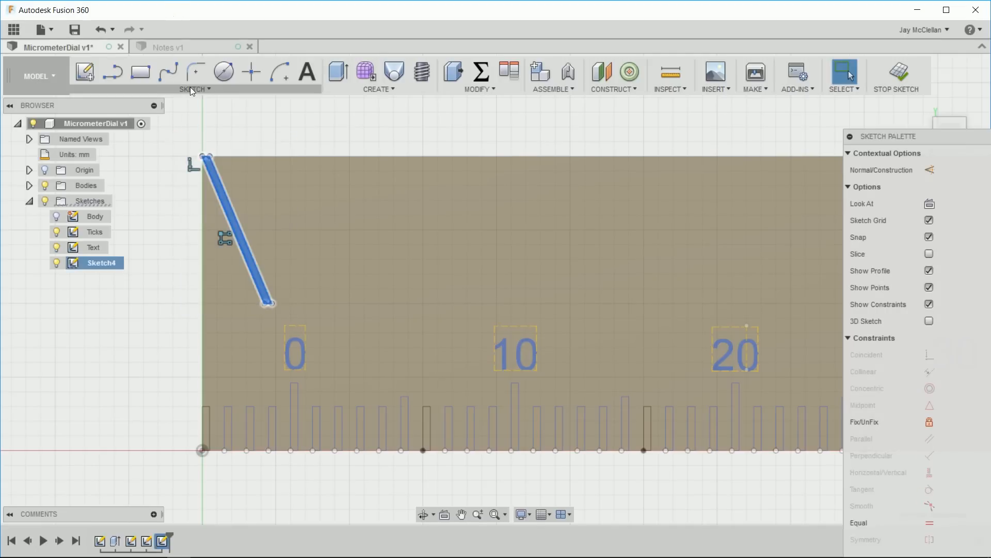
pyautogui.click(190, 89)
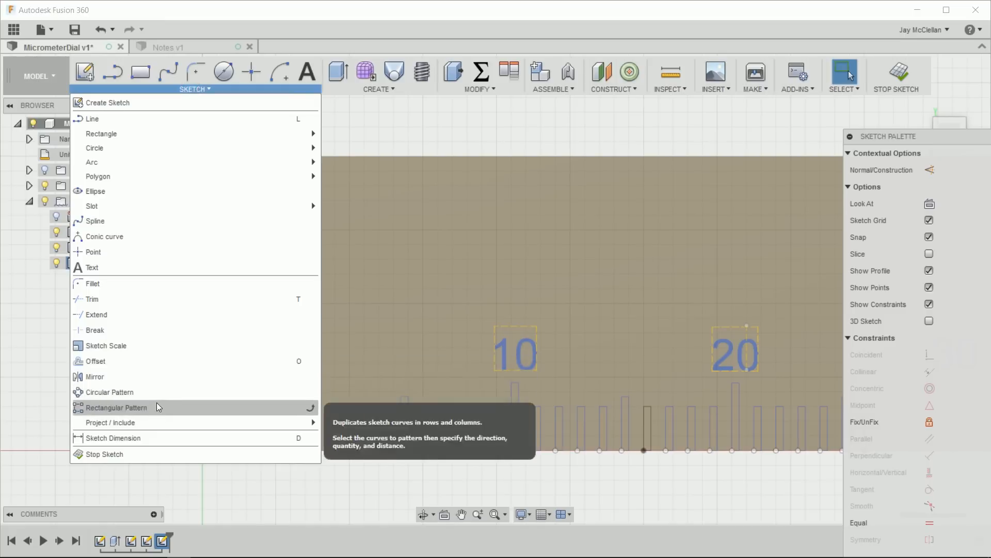
pyautogui.click(116, 407)
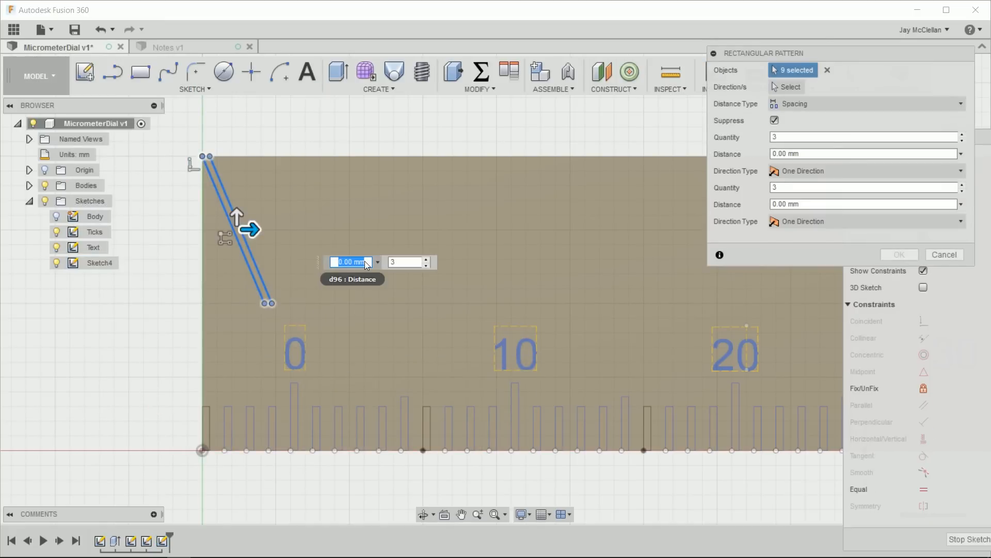
pyautogui.write('1.5')
pyautogui.click(421, 264)
pyautogui.write('75')
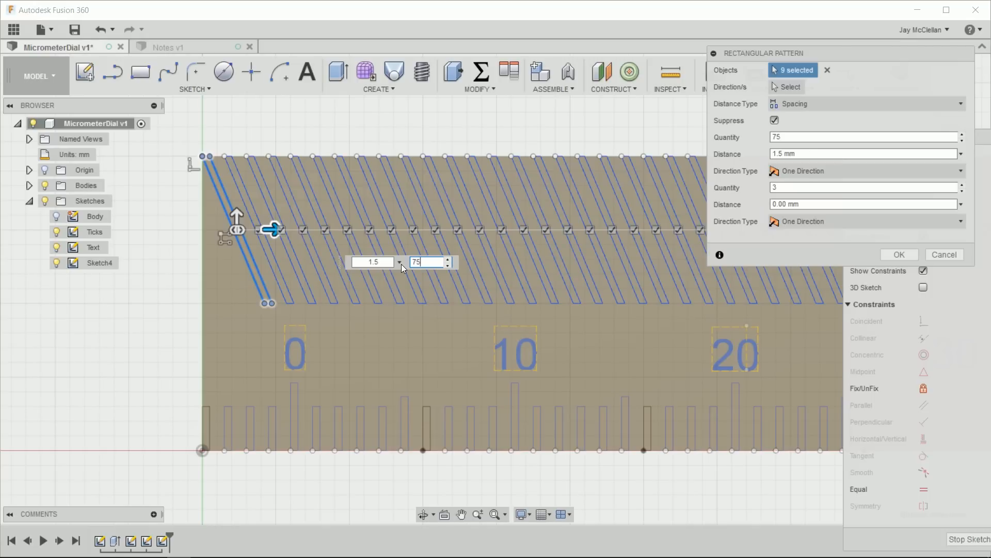
pyautogui.click(894, 255)
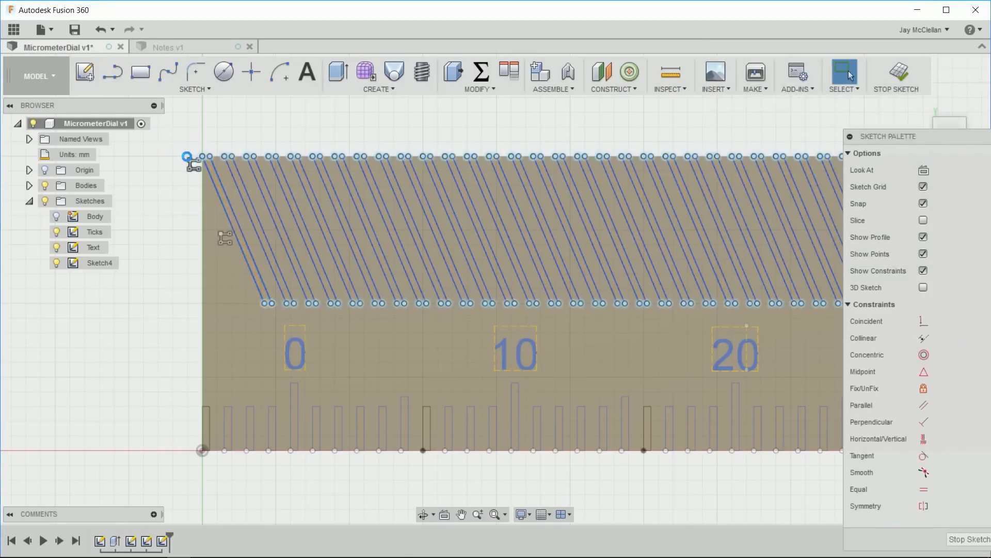
# - Edit the slanted bars' rectangular pattern and set its spacing distance to 1 mm
pyautogui.scroll(-6, 176, 157)
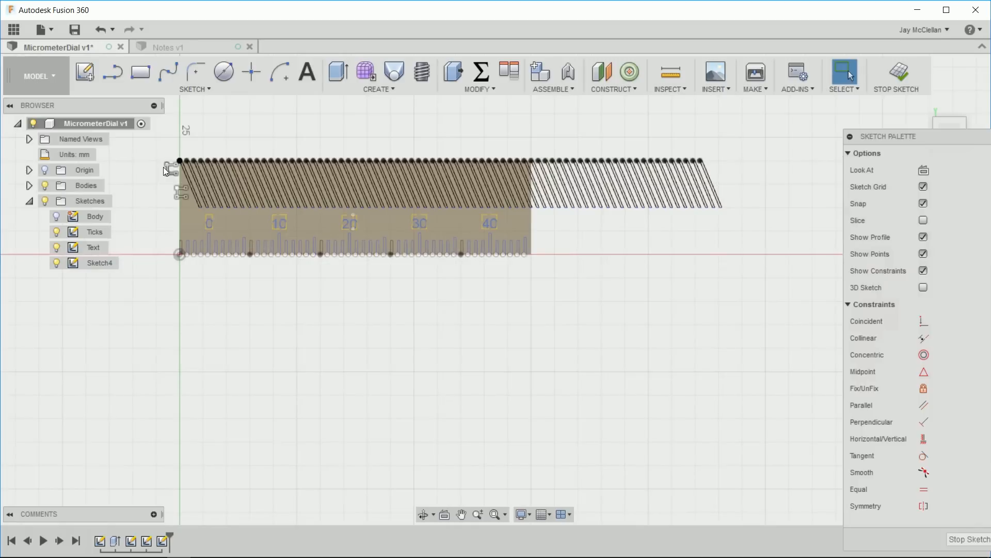
pyautogui.scroll(2, 305, 266)
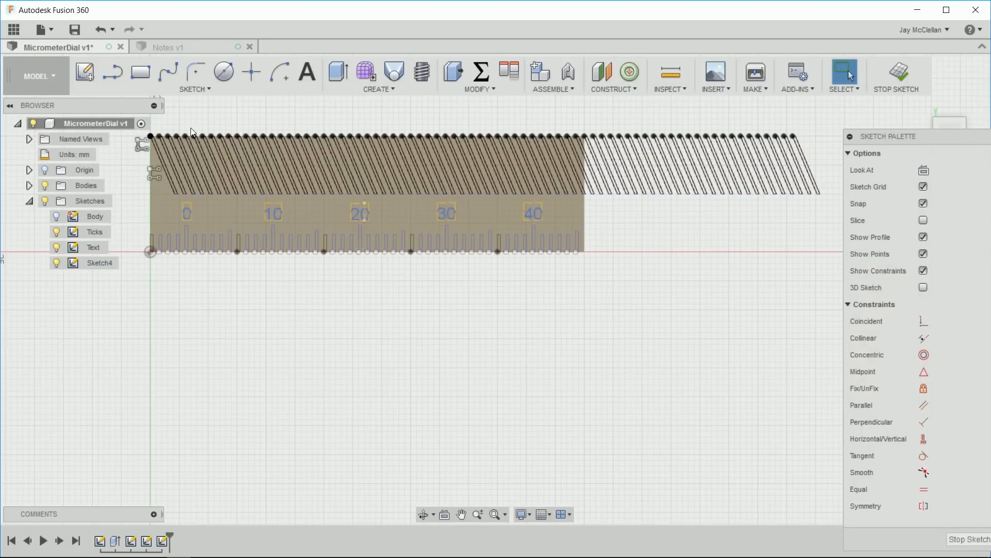
pyautogui.rightClick(140, 148)
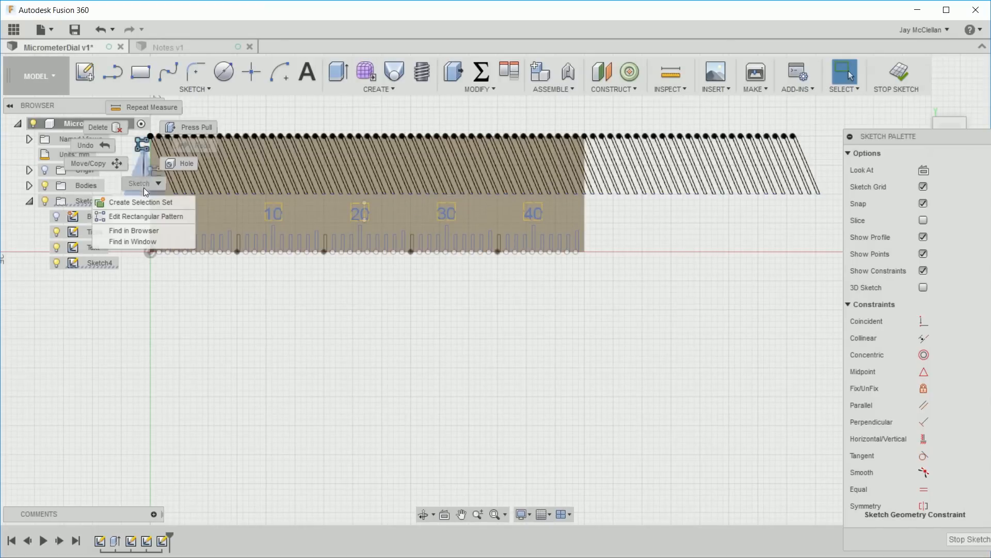
pyautogui.click(138, 215)
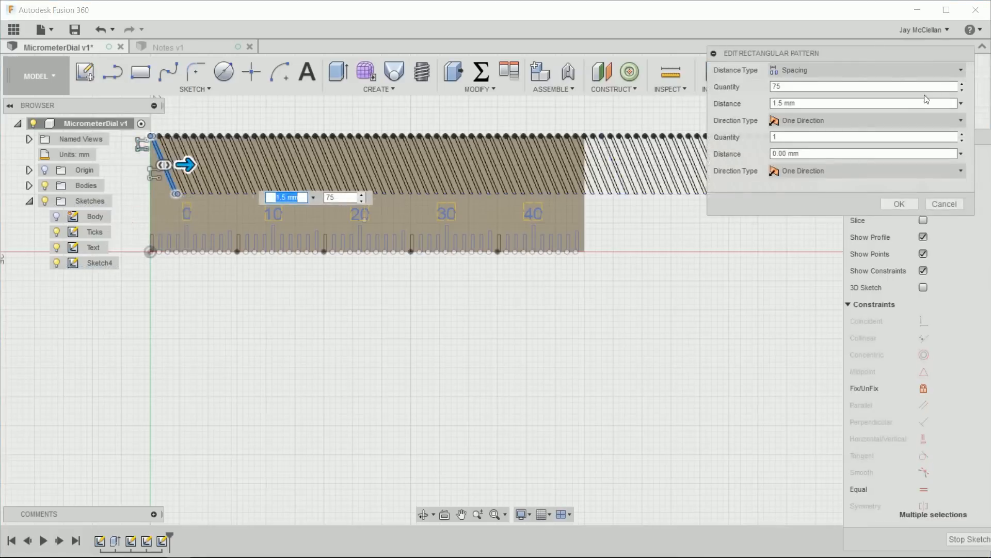
pyautogui.doubleClick(807, 103)
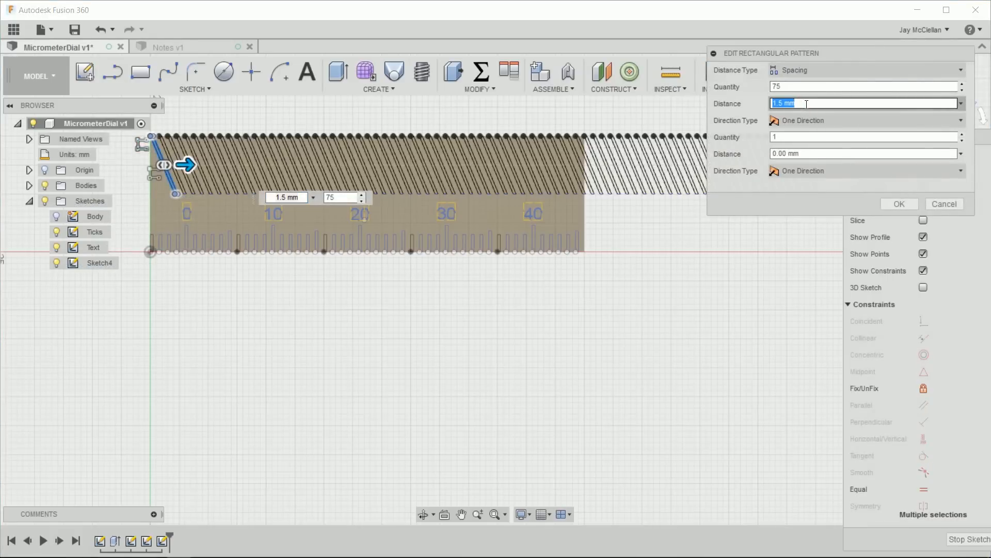
pyautogui.write('1')
pyautogui.press('Tab')
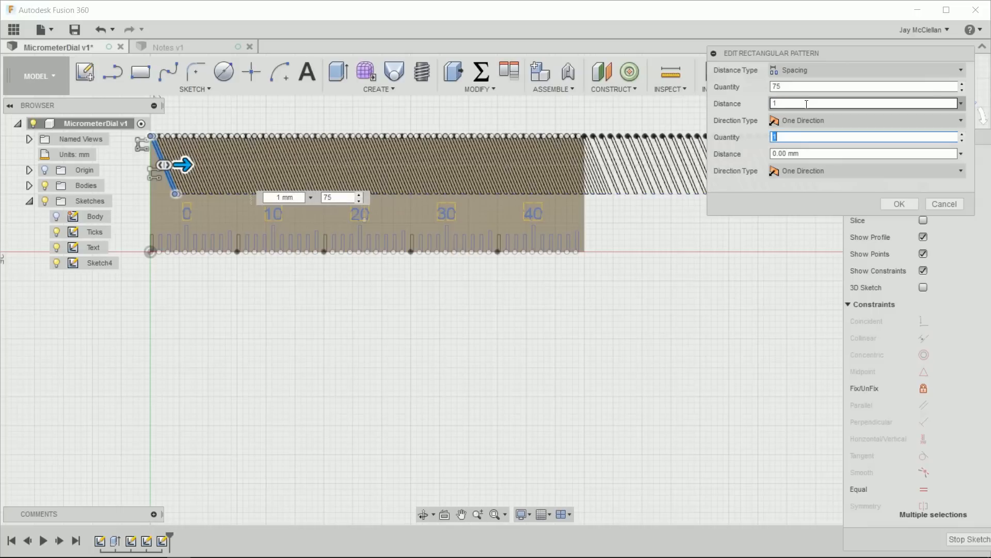
pyautogui.click(902, 205)
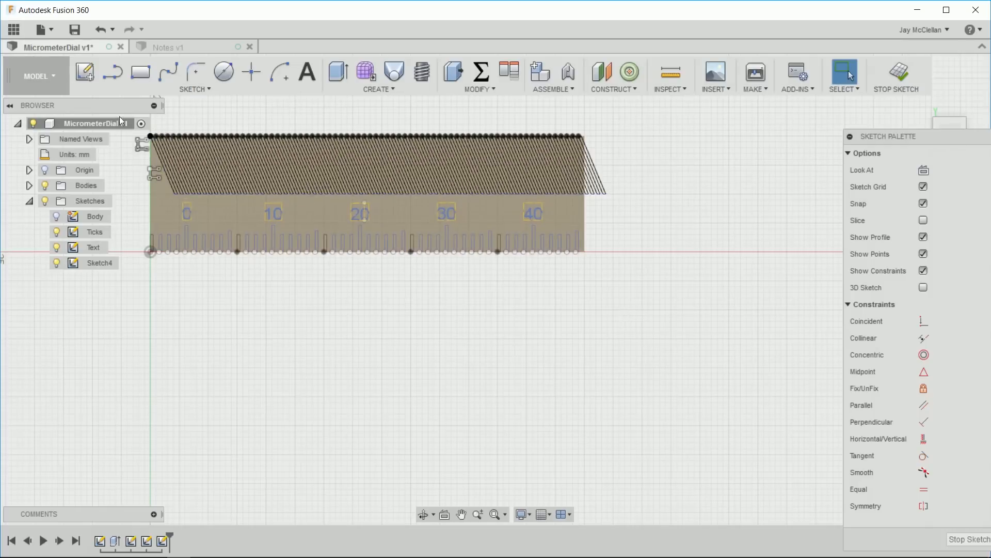
# - Rename the slanted-bar sketch Sketch4 as Knurls and save the design with the version description User Saved
pyautogui.scroll(1, 153, 121)
pyautogui.scroll(1, 164, 127)
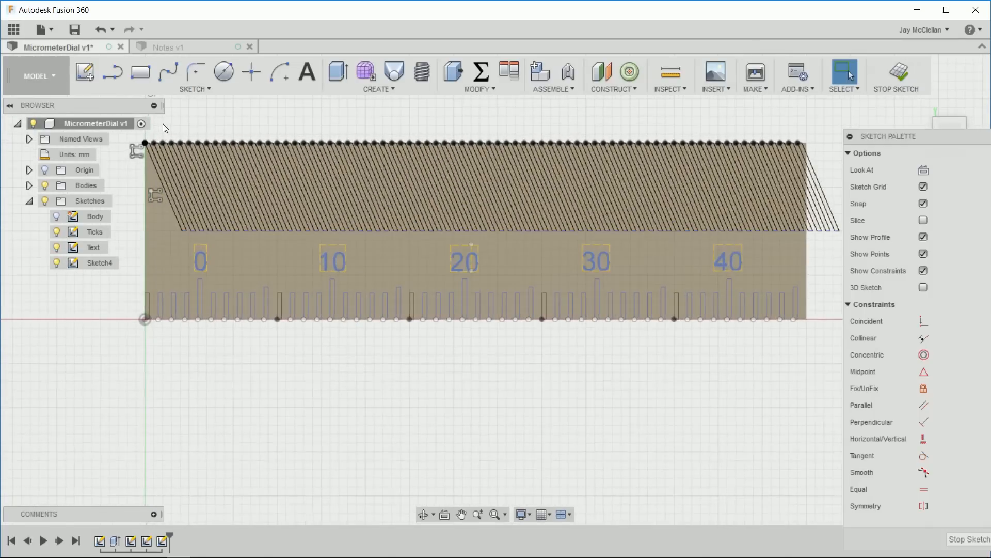
pyautogui.scroll(1, 163, 125)
pyautogui.scroll(-1, 143, 145)
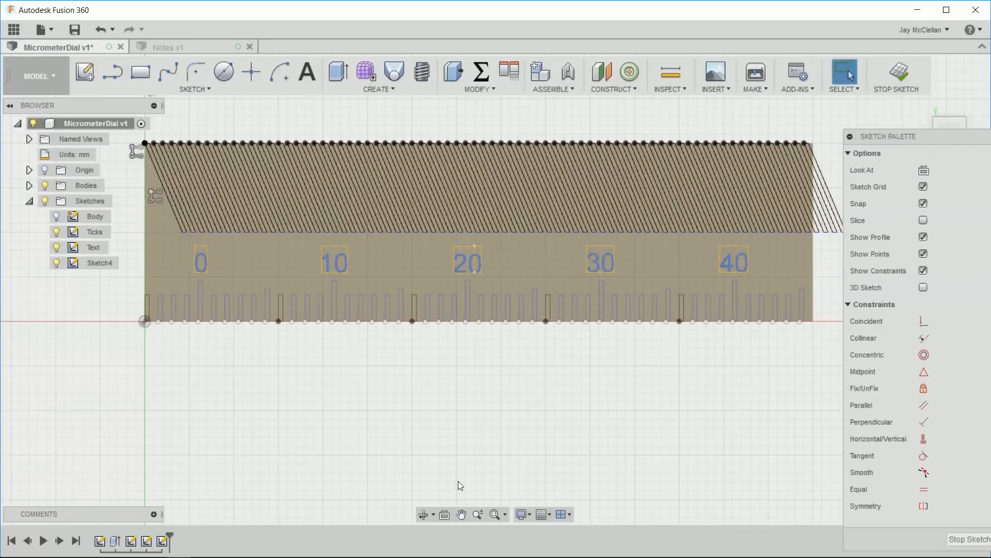
pyautogui.scroll(-1, 200, 388)
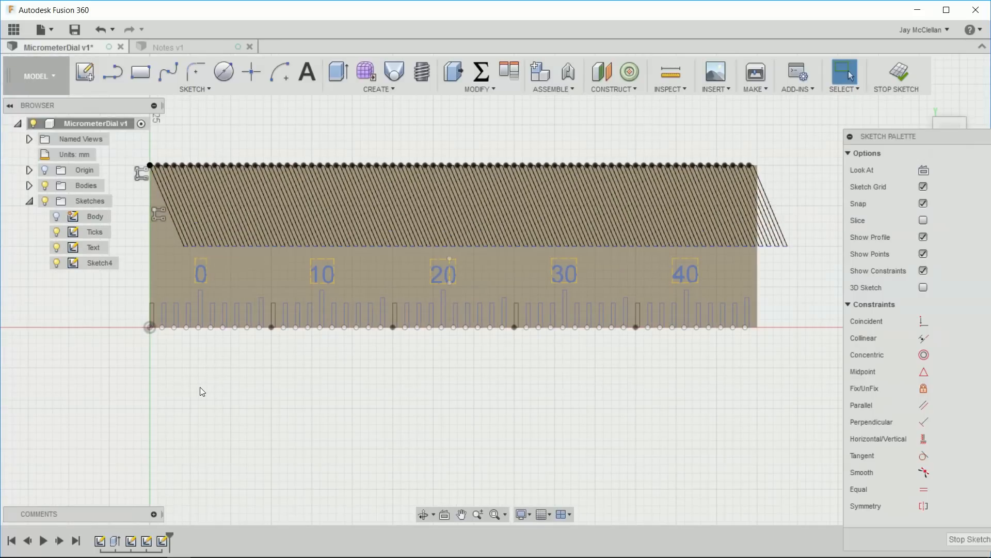
pyautogui.click(103, 262)
pyautogui.click(102, 263)
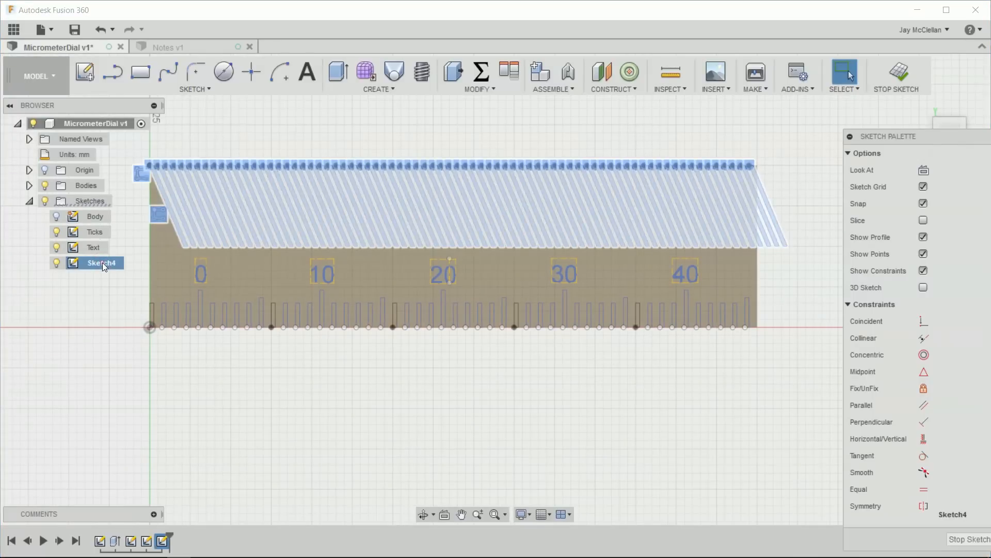
pyautogui.write('Knurls')
pyautogui.press('Return')
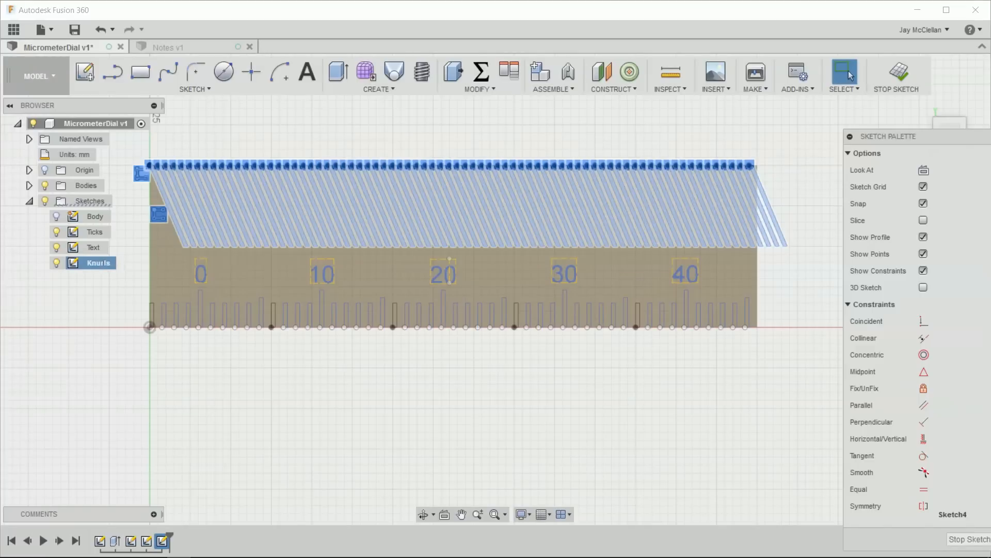
pyautogui.hotkey('ctrl', 's')
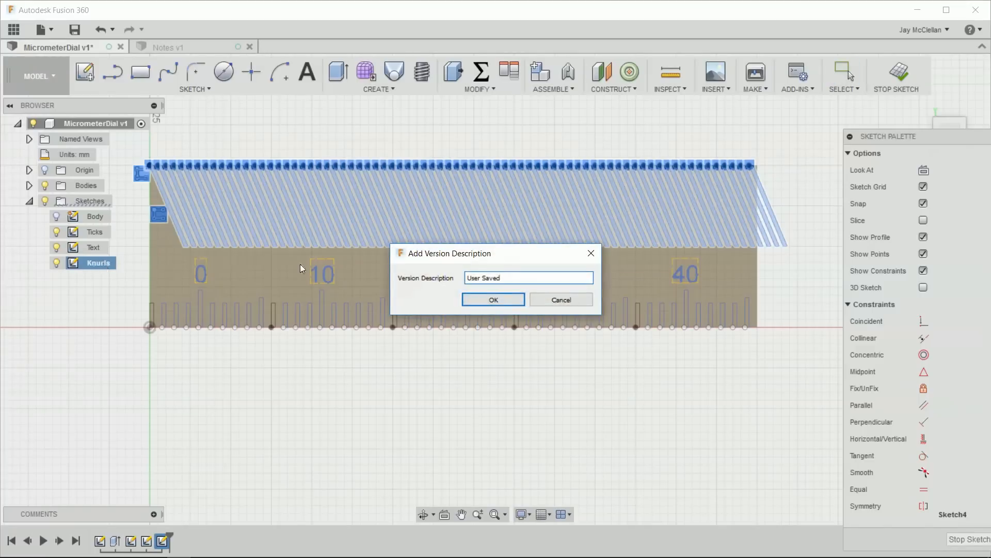
pyautogui.click(475, 301)
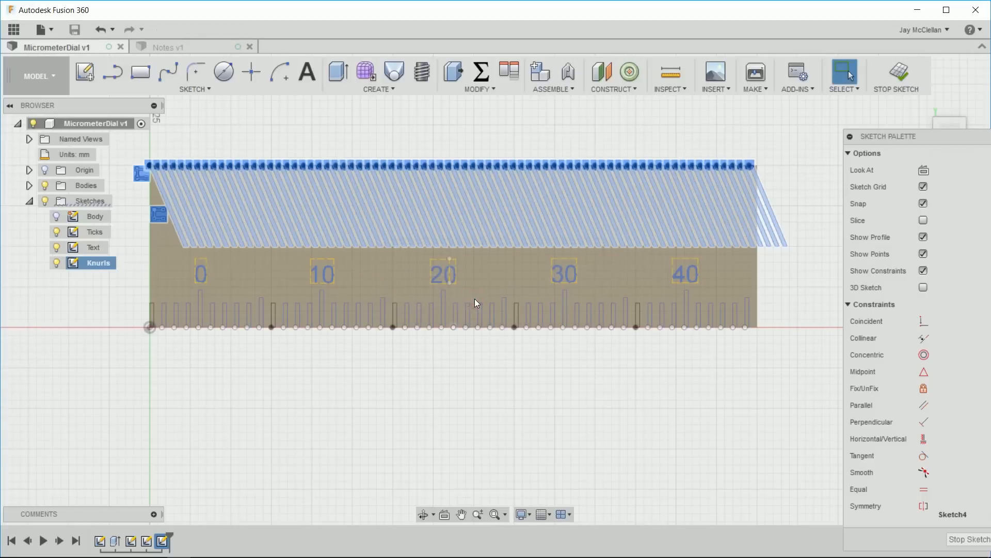
# - Create a milling setup in the CAM workspace with its WCS origin at a selected point, the plate's lower-left corner
pyautogui.click(57, 76)
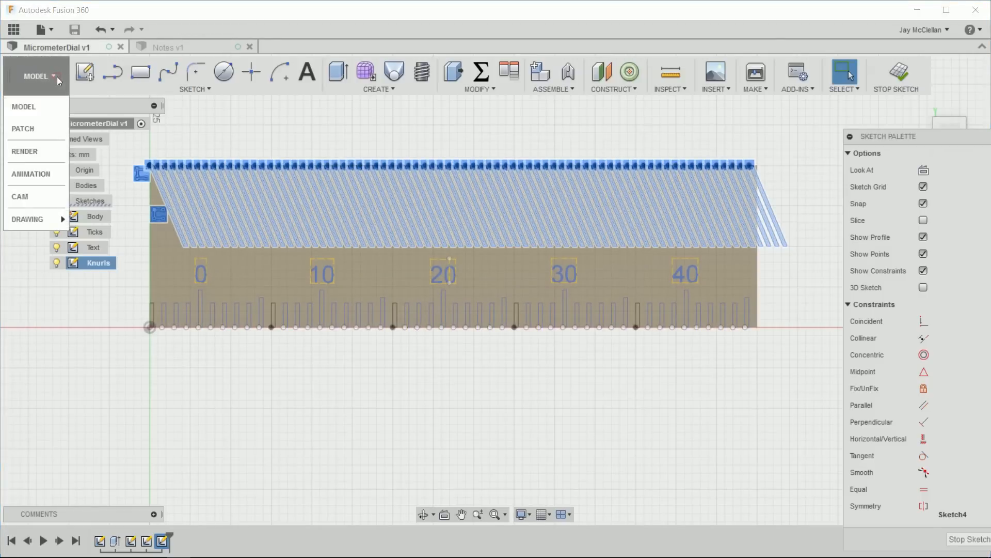
pyautogui.click(20, 200)
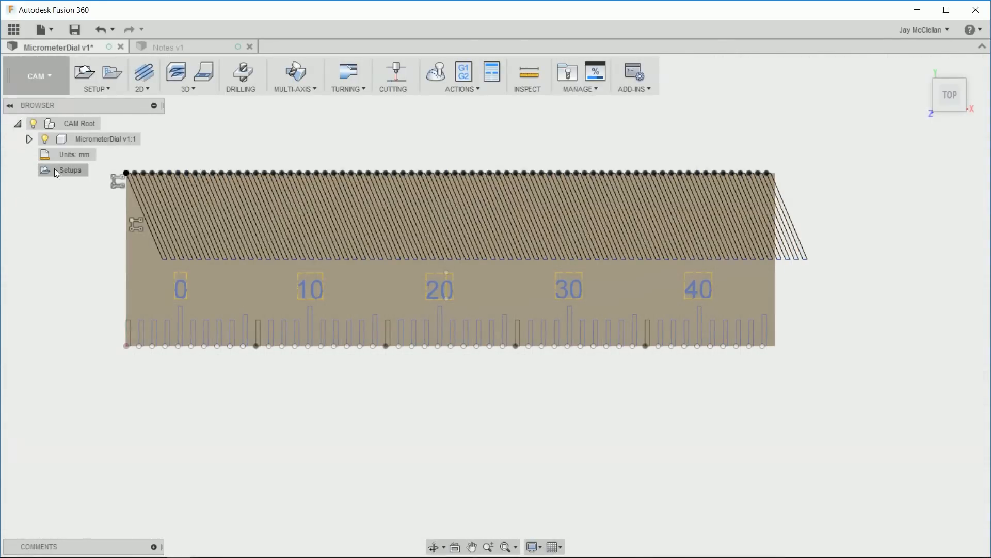
pyautogui.click(82, 72)
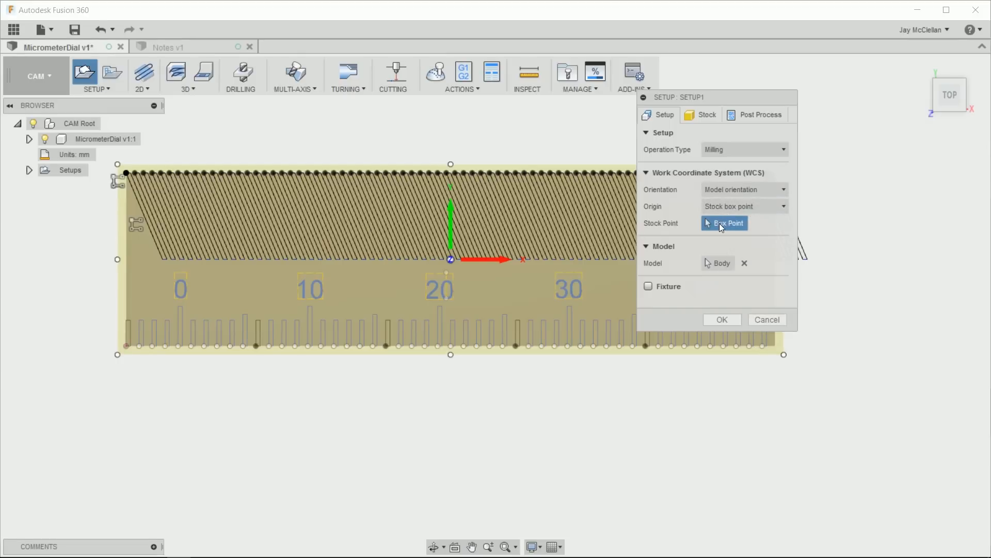
pyautogui.click(759, 207)
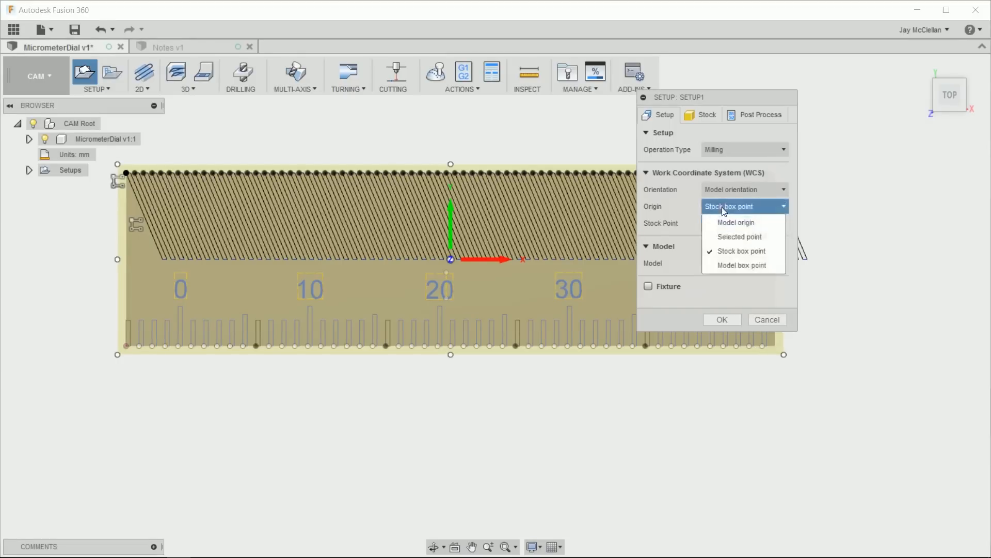
pyautogui.click(726, 237)
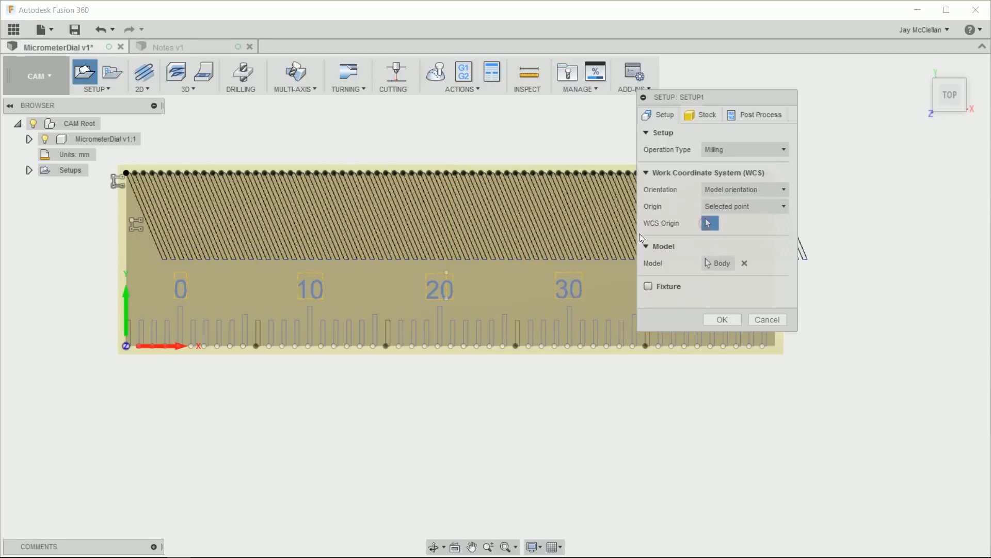
pyautogui.click(126, 347)
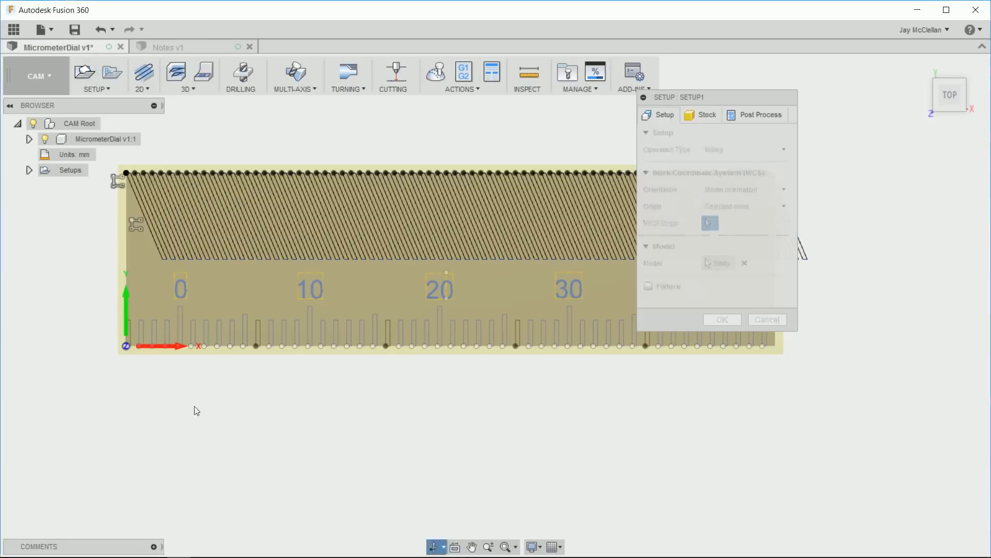
pyautogui.keyDown('shift'); pyautogui.moveTo(405, 408); pyautogui.dragTo(411, 360, button='middle'); pyautogui.keyUp('shift')
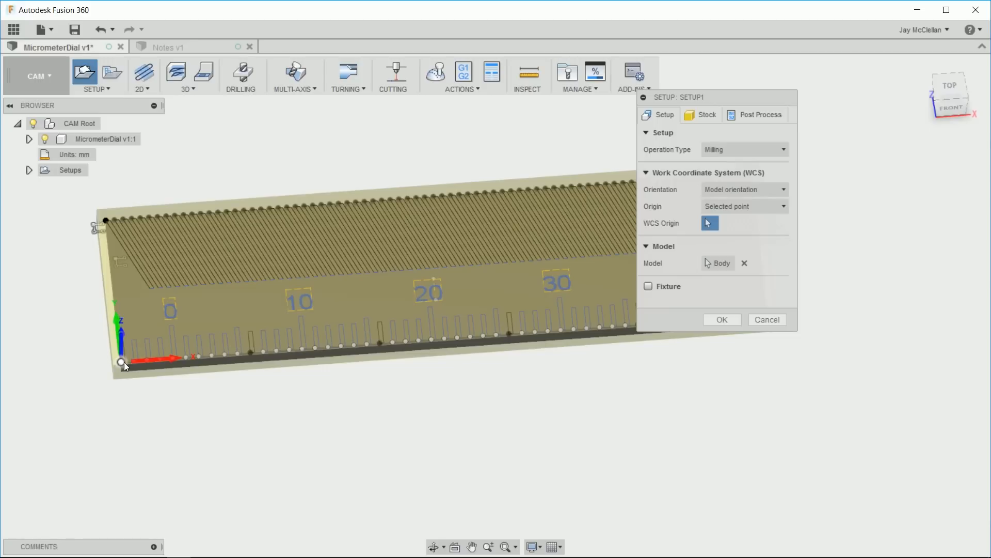
# - Set the setup's stock side offset and stock top offset to 0 mm and finish the setup
pyautogui.click(706, 115)
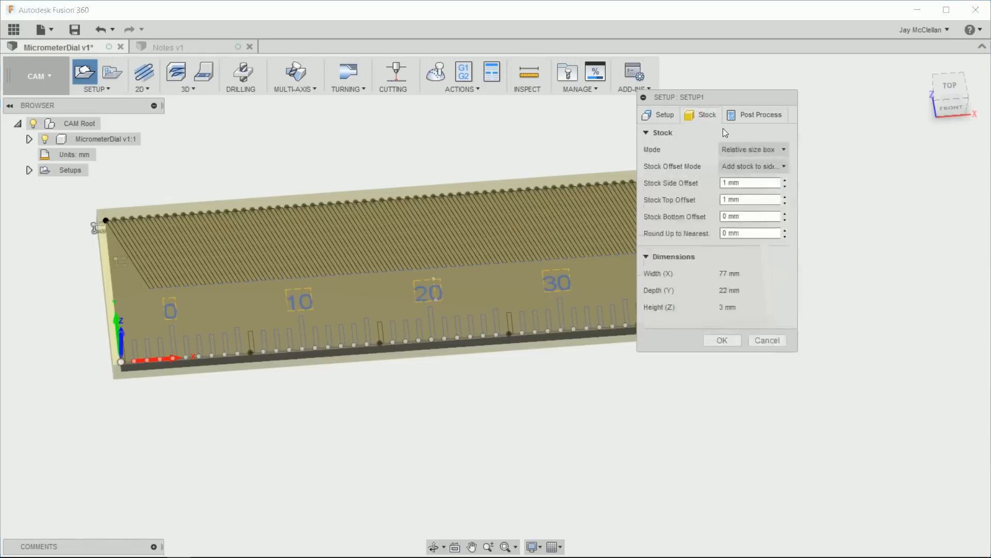
pyautogui.click(784, 186)
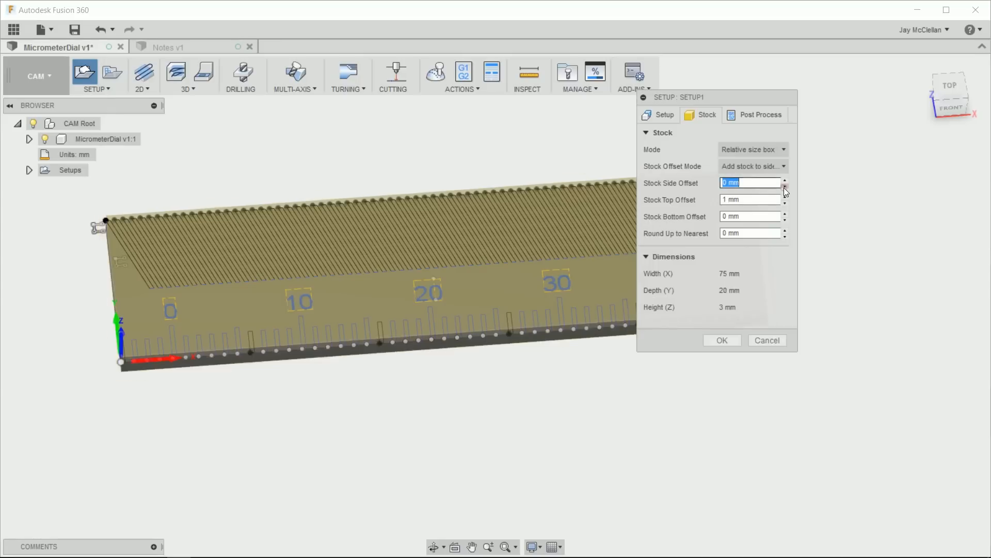
pyautogui.click(785, 203)
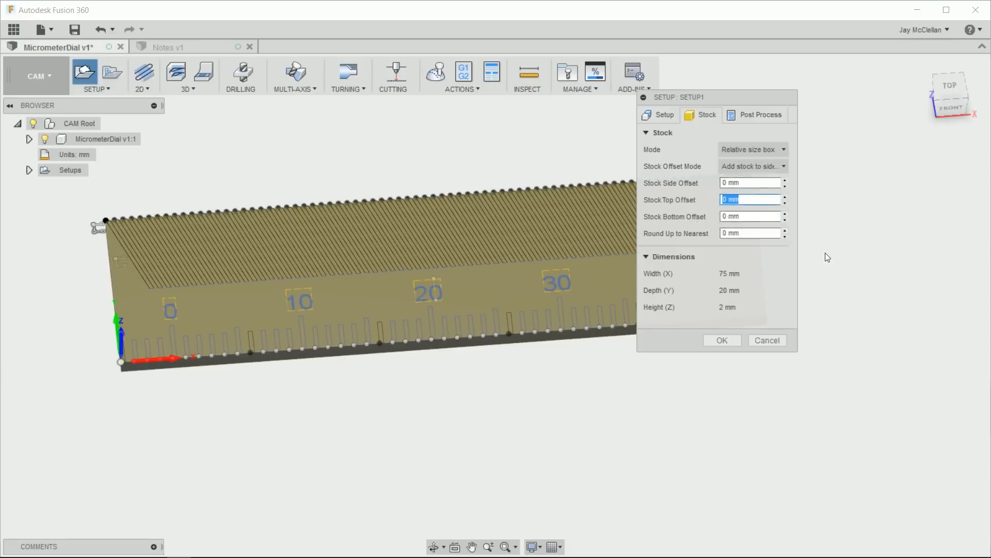
pyautogui.click(721, 341)
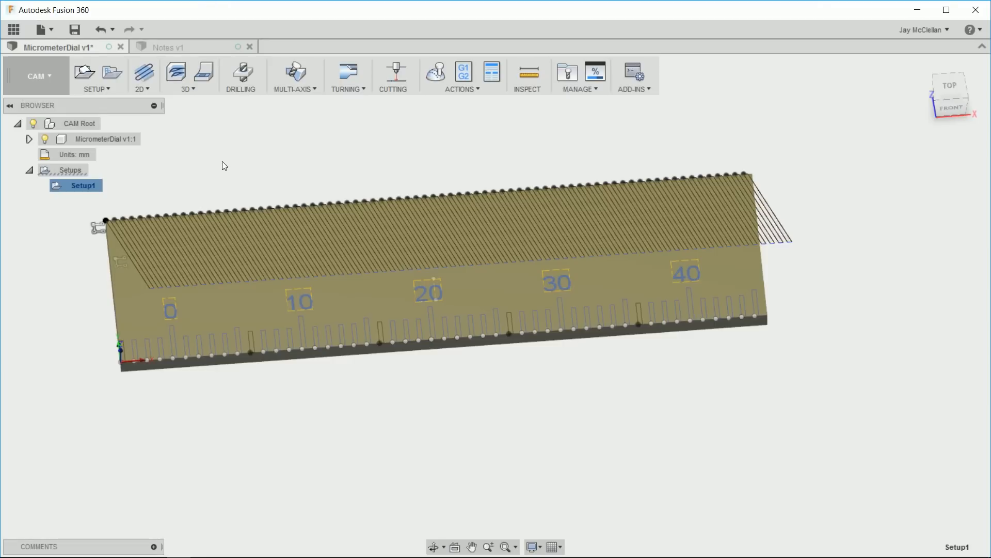
# - Start a 2D Engrave operation using the 1/2" chamfer mill (1/4" V bit) from the Notes v1 tools
pyautogui.click(149, 90)
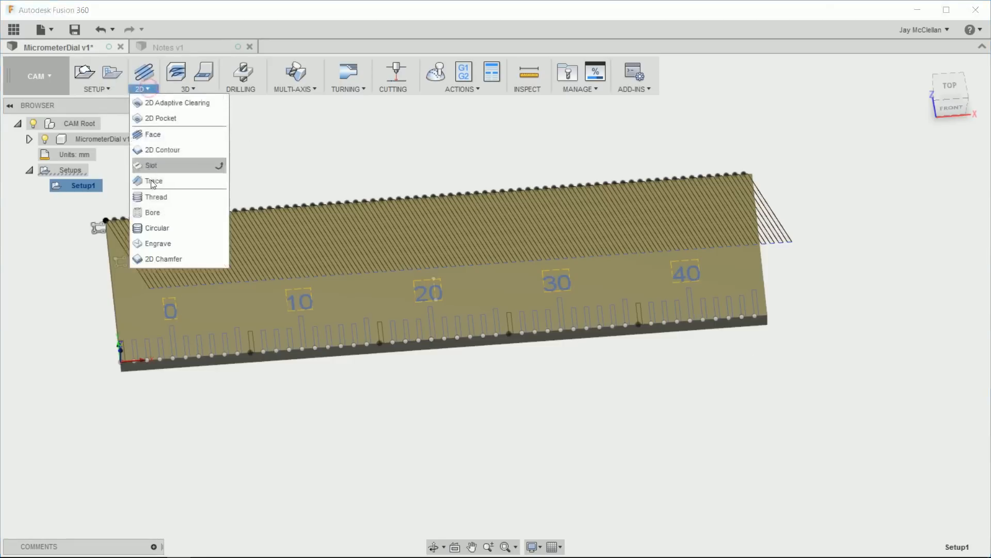
pyautogui.click(154, 243)
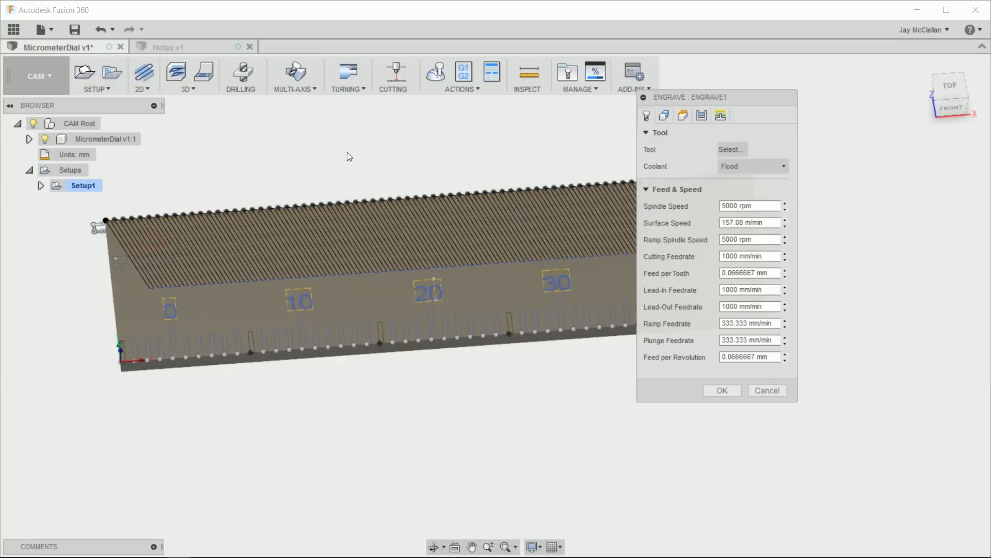
pyautogui.click(724, 150)
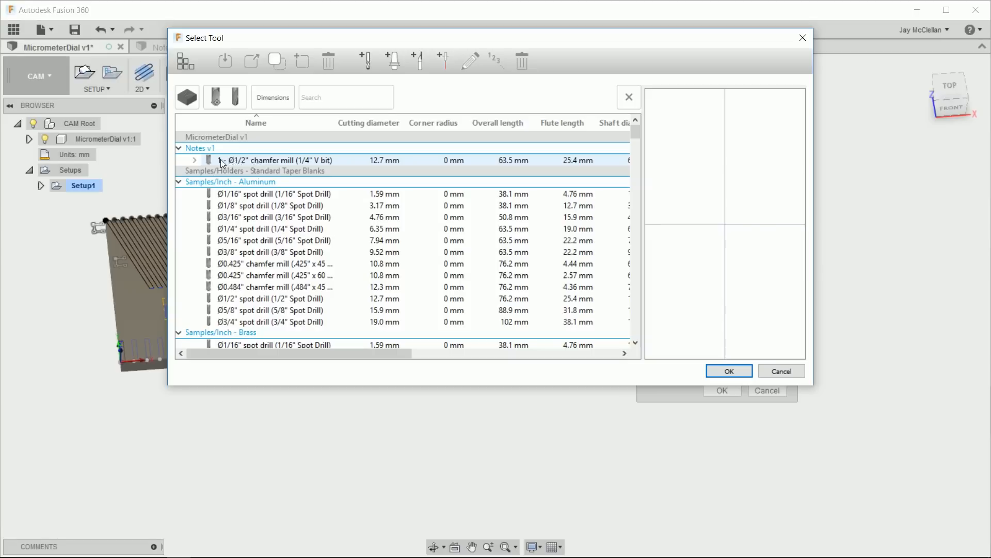
pyautogui.click(268, 160)
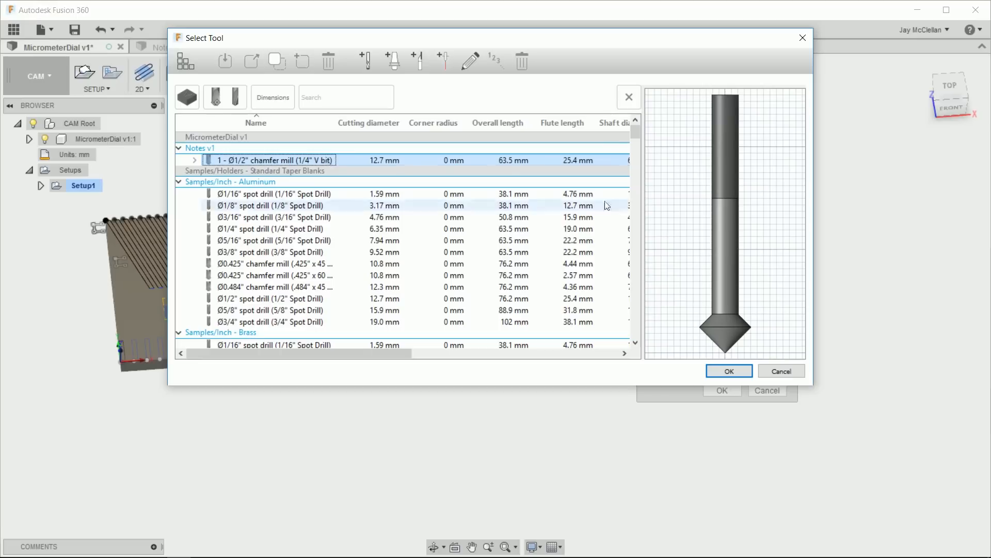
pyautogui.click(729, 371)
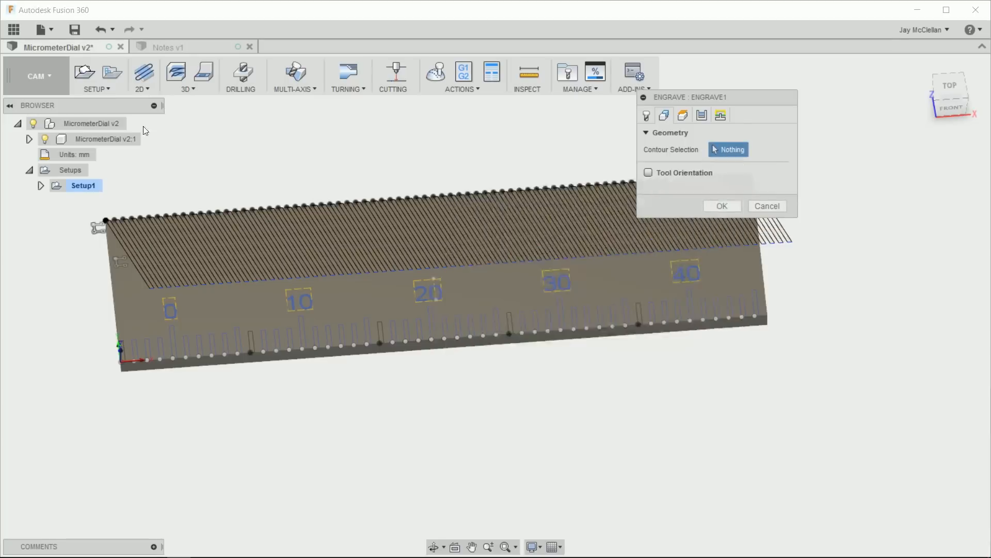
# - Select the whole Ticks sketch as the engraving contours and generate the toolpath
pyautogui.click(28, 139)
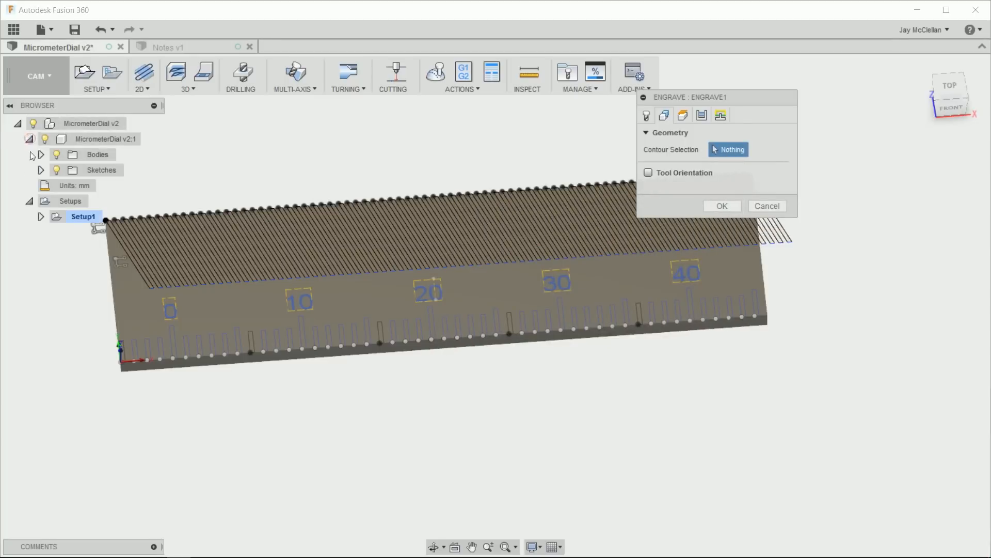
pyautogui.click(41, 170)
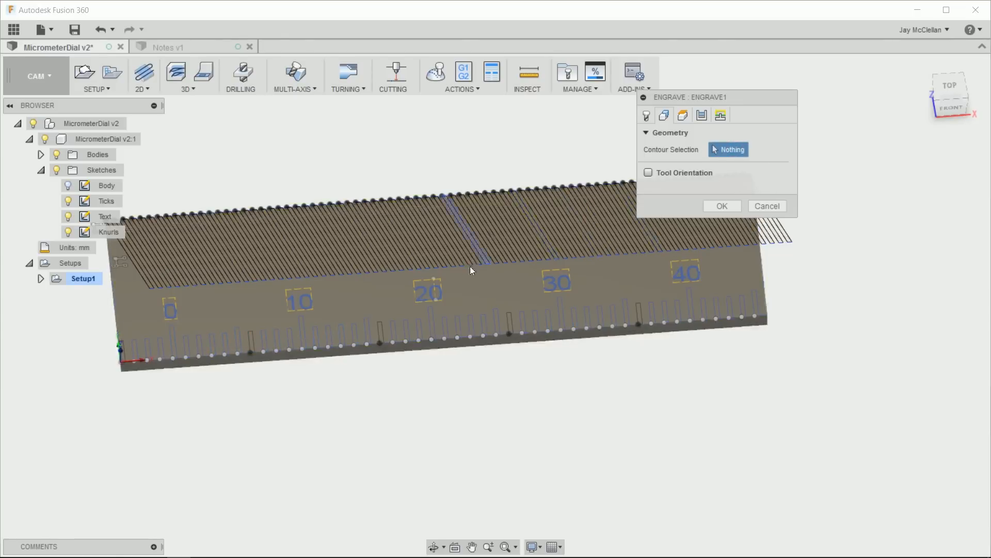
pyautogui.click(84, 201)
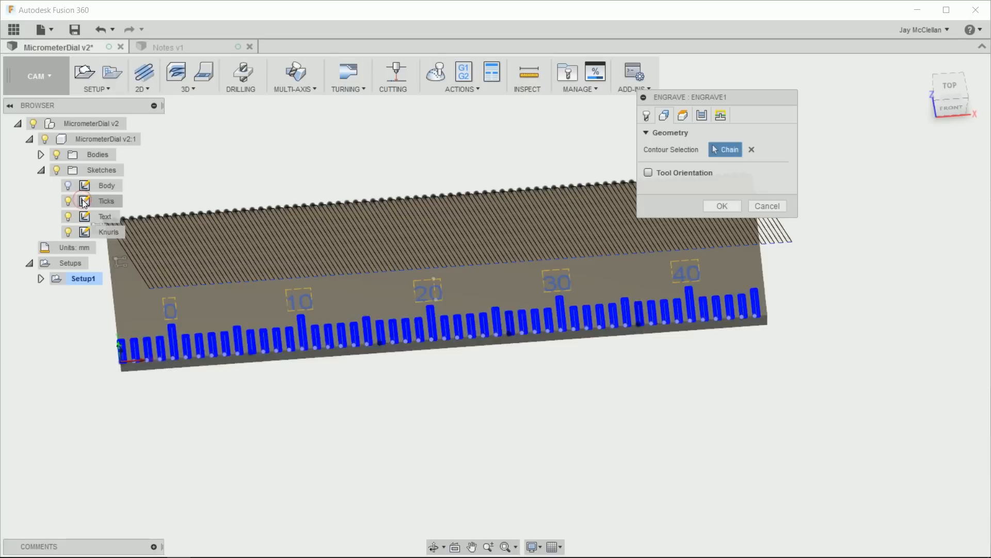
pyautogui.click(722, 206)
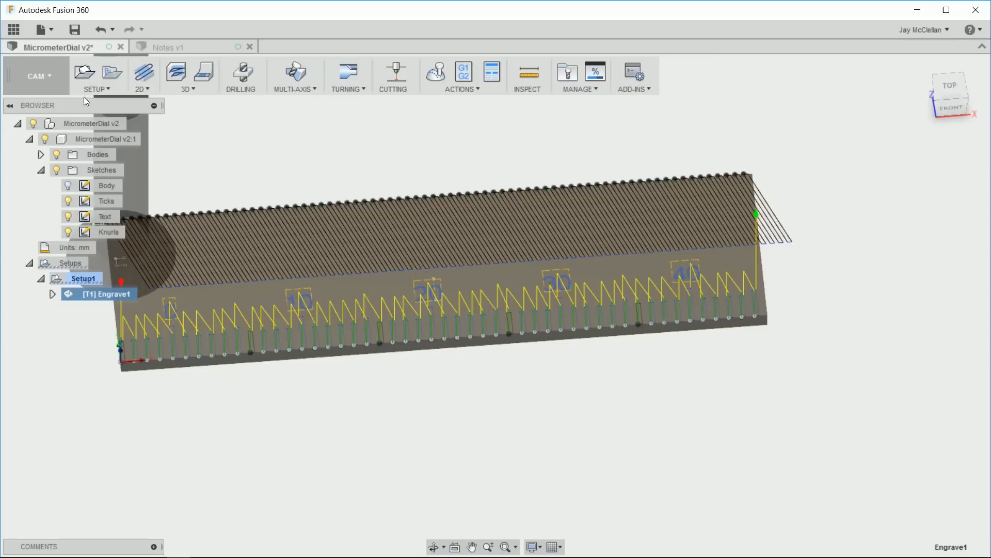
# - Edit the Engrave1 operation and set its spindle speed to 15000 rpm
pyautogui.rightClick(81, 297)
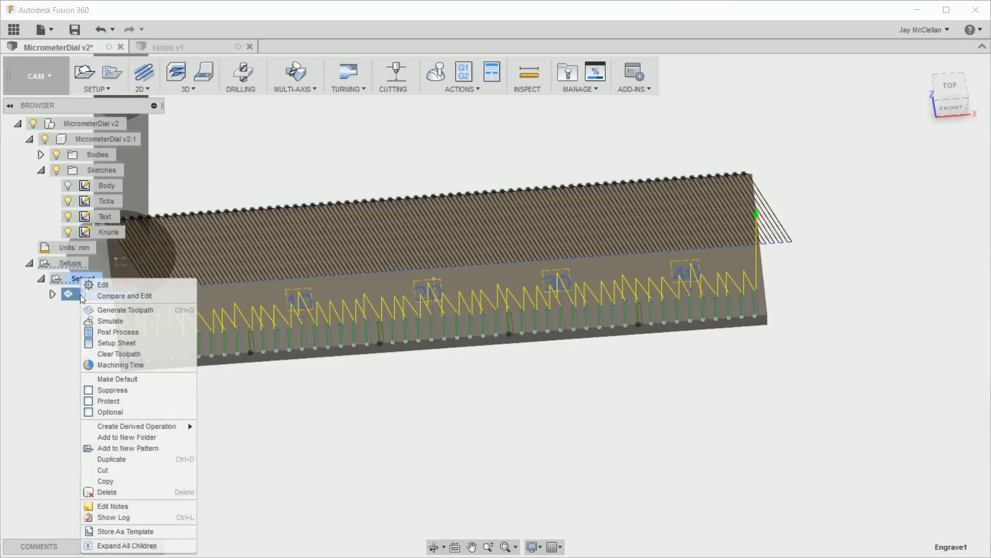
pyautogui.click(107, 286)
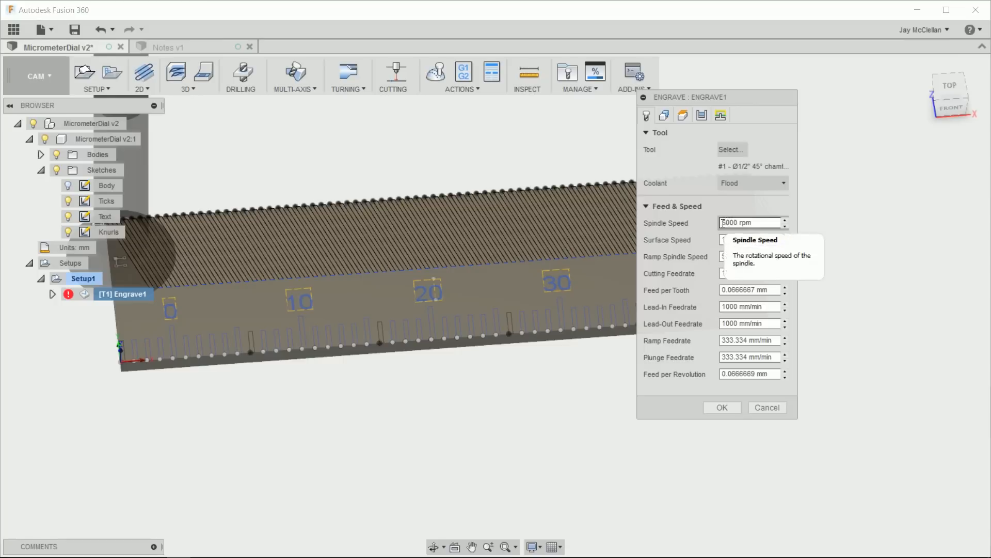
pyautogui.click(722, 222)
pyautogui.click(723, 223)
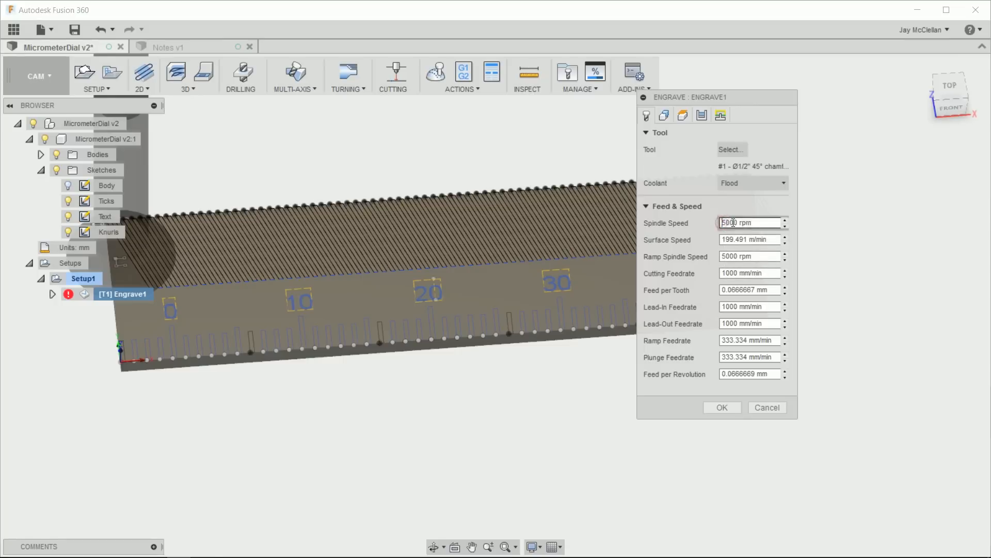
pyautogui.write('1')
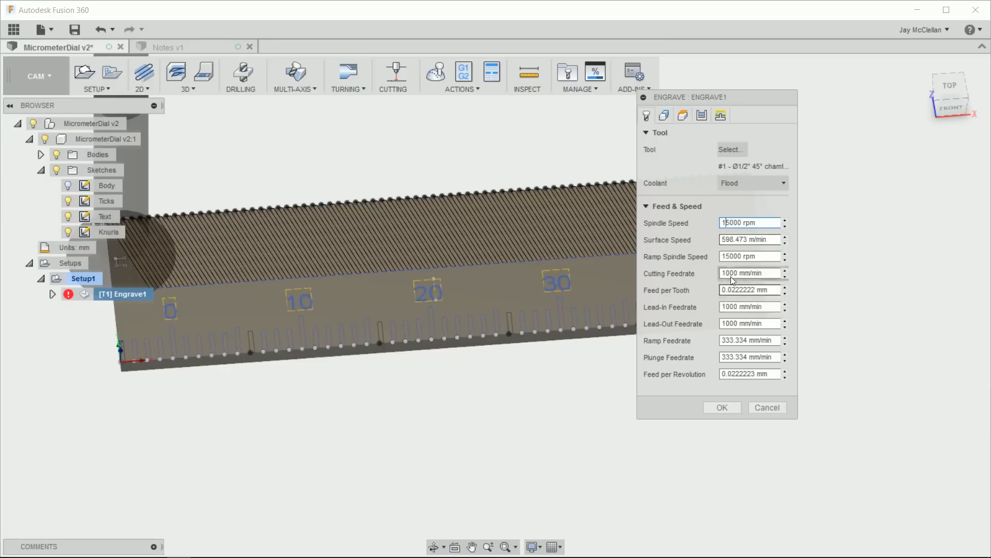
# - Set the engraving's cutting, lead-in and lead-out feedrates to 500 mm/min
pyautogui.click(734, 272)
pyautogui.click(734, 273)
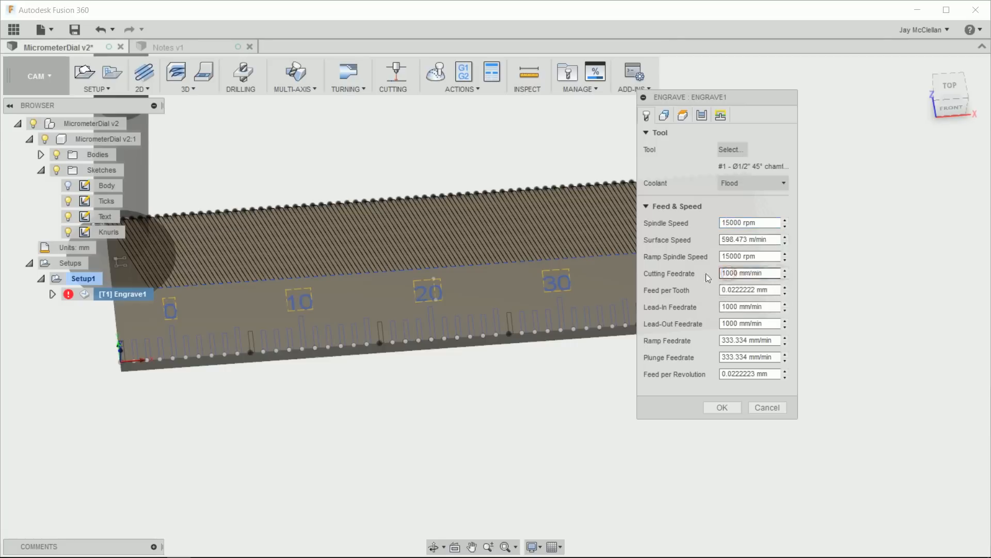
pyautogui.doubleClick(732, 272)
pyautogui.write('500')
pyautogui.click(734, 308)
pyautogui.click(732, 307)
pyautogui.doubleClick(731, 308)
pyautogui.write('500')
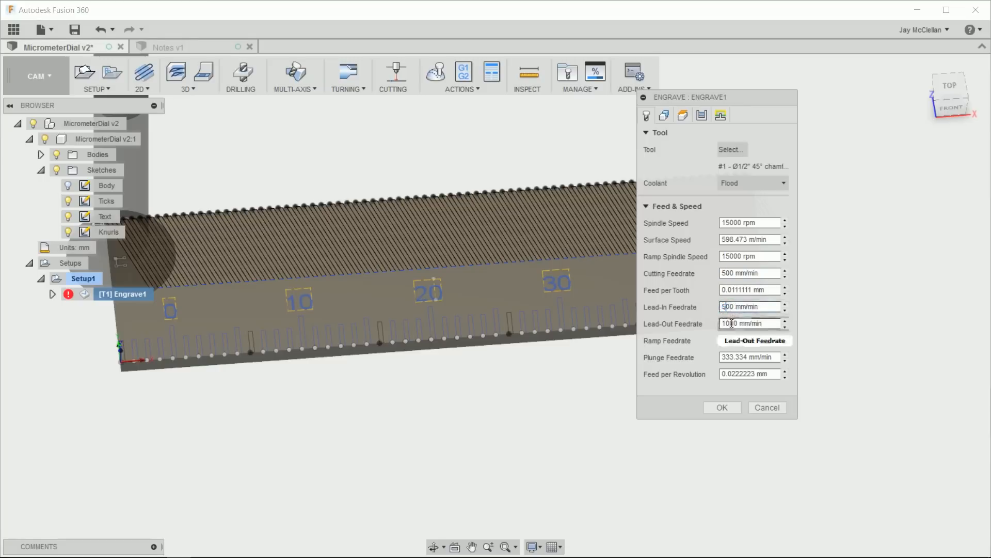
pyautogui.click(732, 324)
pyautogui.doubleClick(732, 324)
pyautogui.write('500')
pyautogui.click(752, 340)
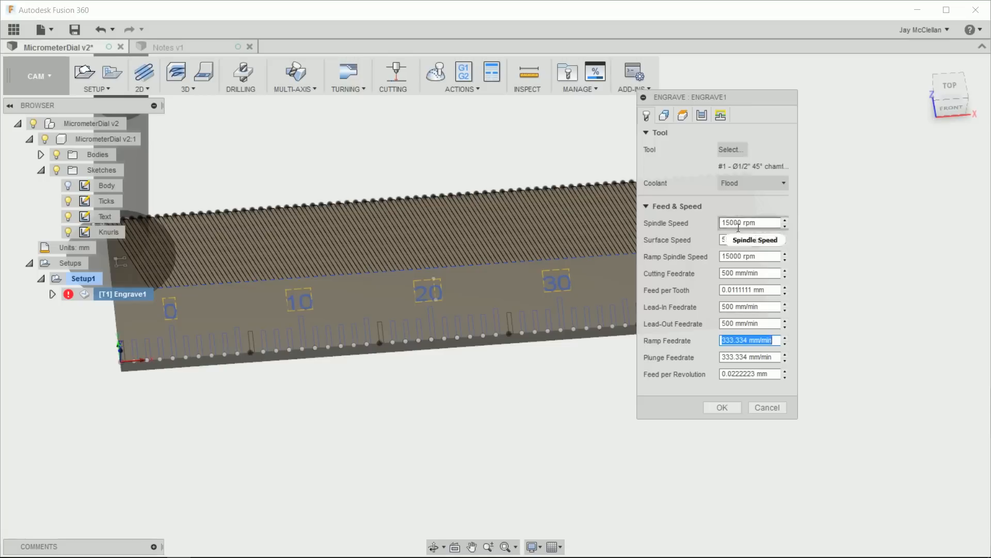
# - Set the engraving's clearance, retract and feed height offsets to 1 mm each
pyautogui.click(684, 117)
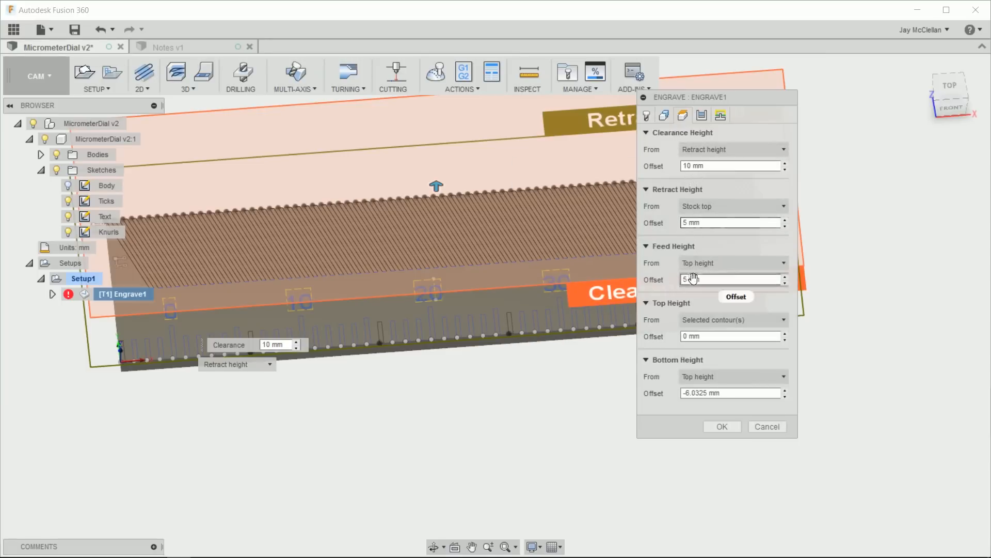
pyautogui.click(691, 166)
pyautogui.click(691, 165)
pyautogui.moveTo(718, 166); pyautogui.dragTo(668, 166)
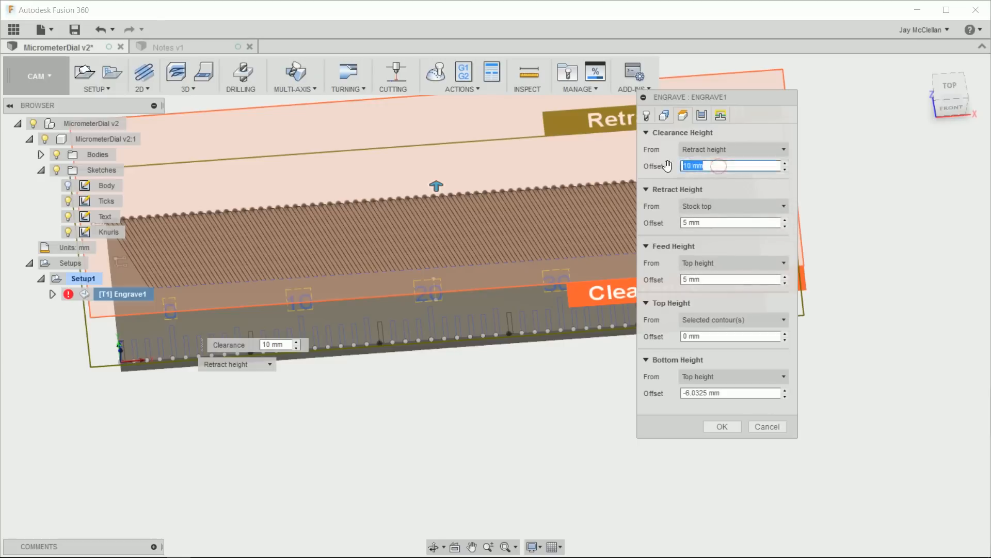
pyautogui.write('1')
pyautogui.click(713, 223)
pyautogui.write('1')
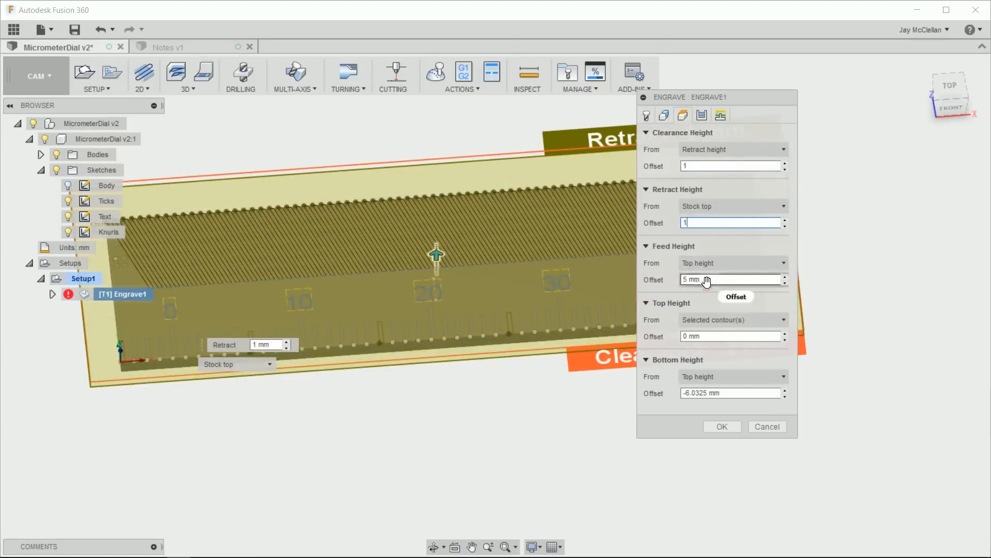
pyautogui.click(707, 280)
pyautogui.write('1')
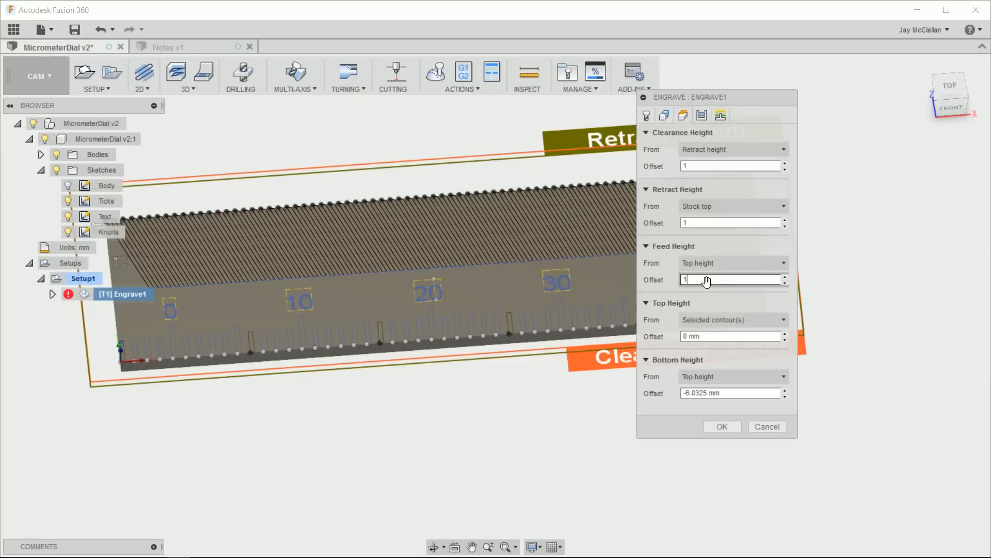
pyautogui.press('Tab')
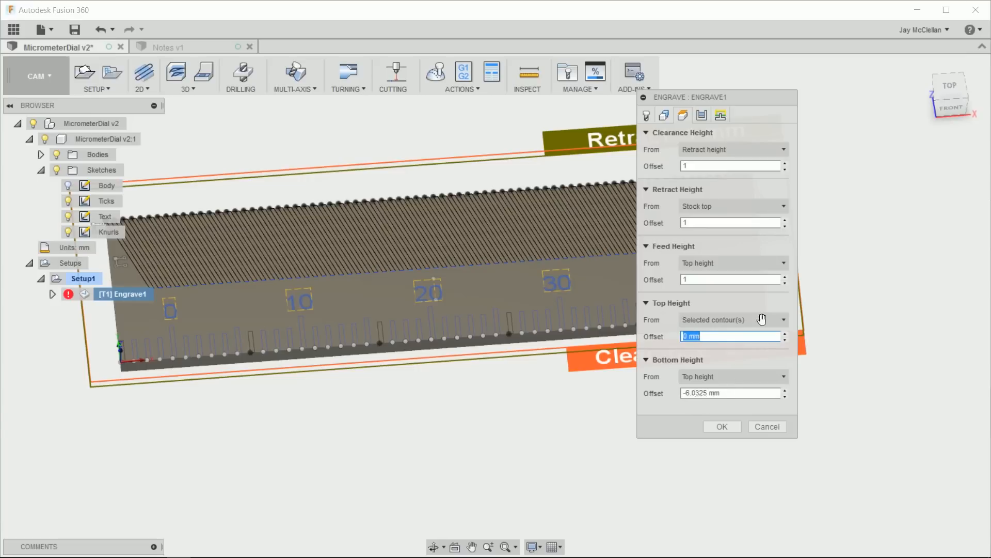
# - Review the engraving's passes and linking settings and accept the operation to regenerate its toolpath
pyautogui.click(701, 115)
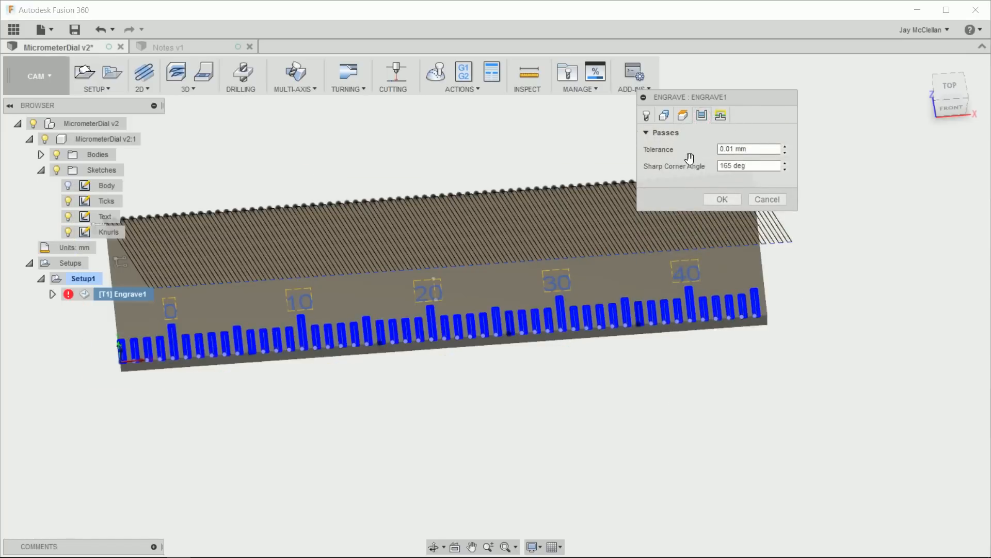
pyautogui.click(722, 114)
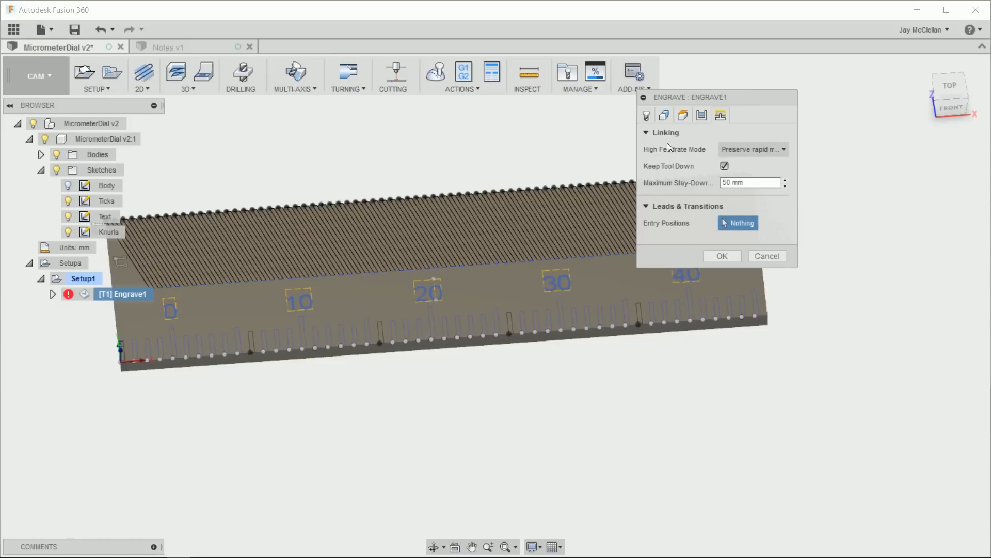
pyautogui.click(722, 255)
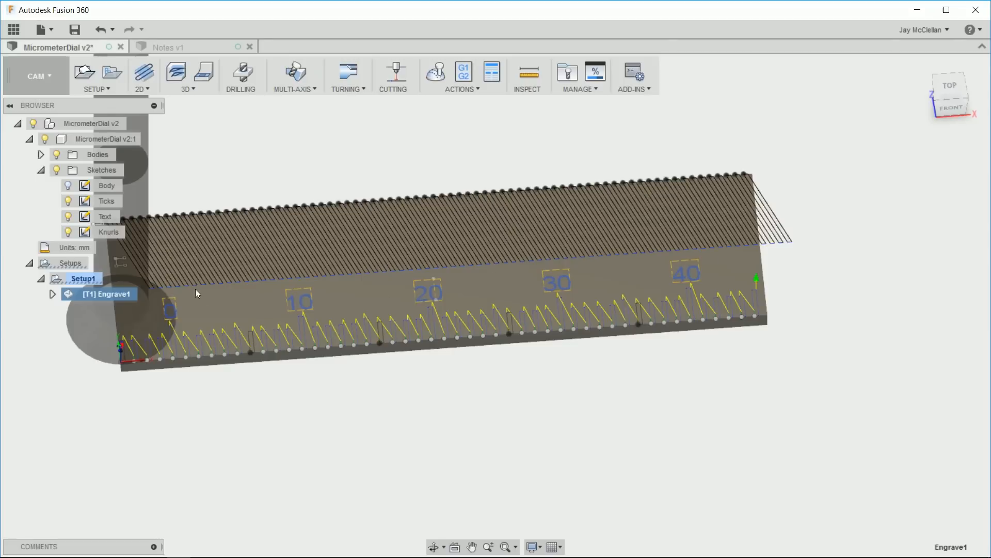
# - Simulate the tick engraving to its end with the dial model hidden, inspect the cut grooves up close, and show the model again
pyautogui.click(436, 72)
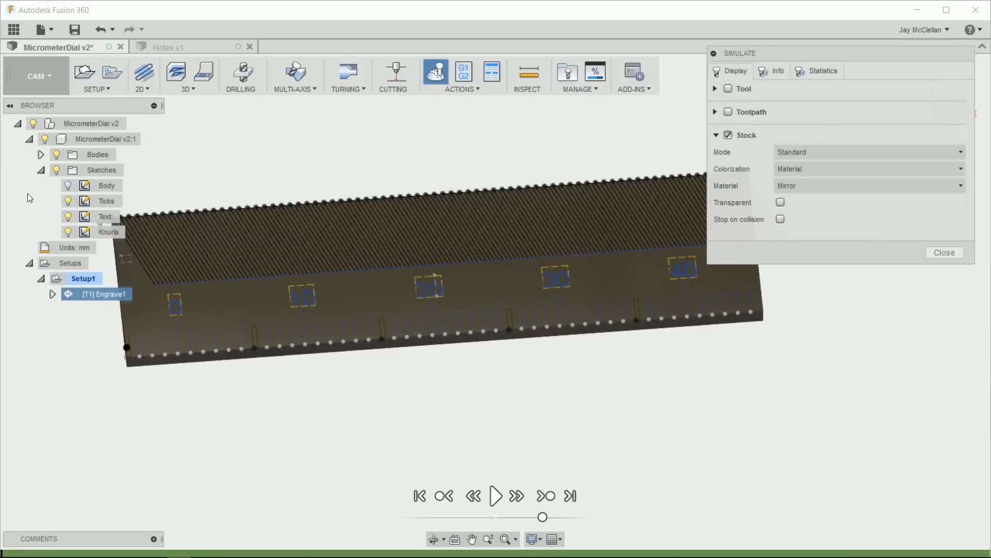
pyautogui.click(46, 139)
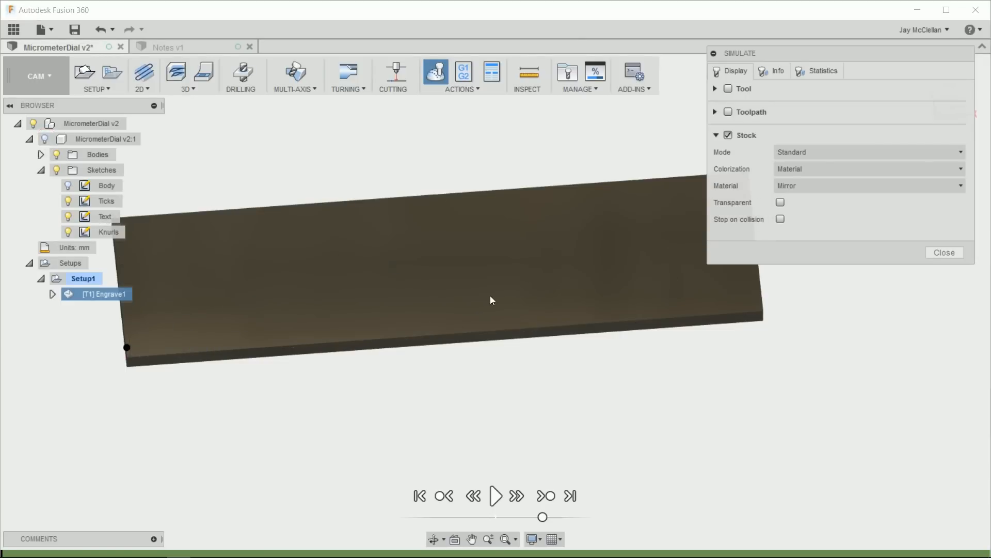
pyautogui.click(570, 496)
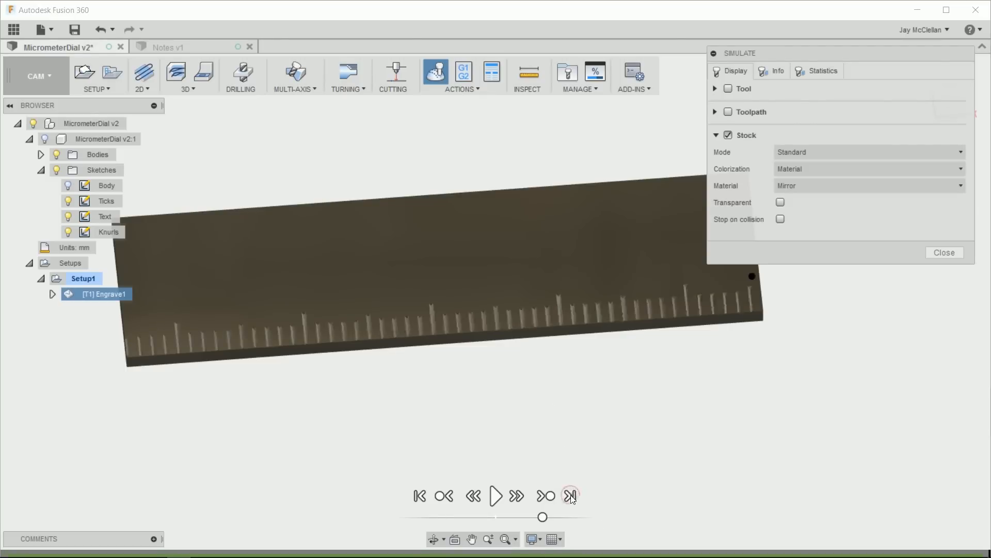
pyautogui.scroll(3, 229, 404)
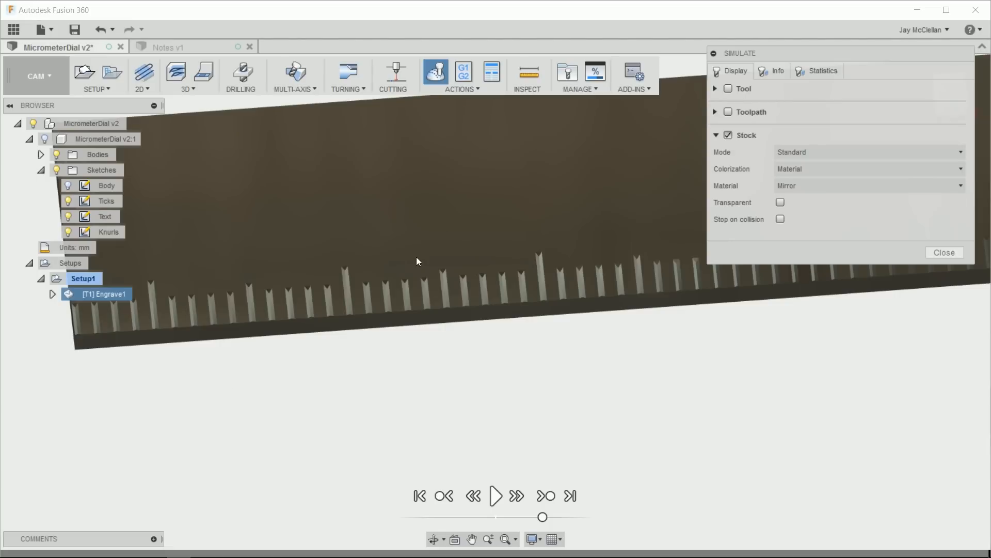
pyautogui.moveTo(416, 257)
pyautogui.keyDown('shift'); pyautogui.mouseDown(button='middle')
pyautogui.moveTo(417, 225)
pyautogui.moveTo(401, 210)
pyautogui.moveTo(374, 210)
pyautogui.moveTo(381, 244)
pyautogui.moveTo(420, 252)
pyautogui.moveTo(415, 271)
pyautogui.mouseUp(button='middle'); pyautogui.keyUp('shift')
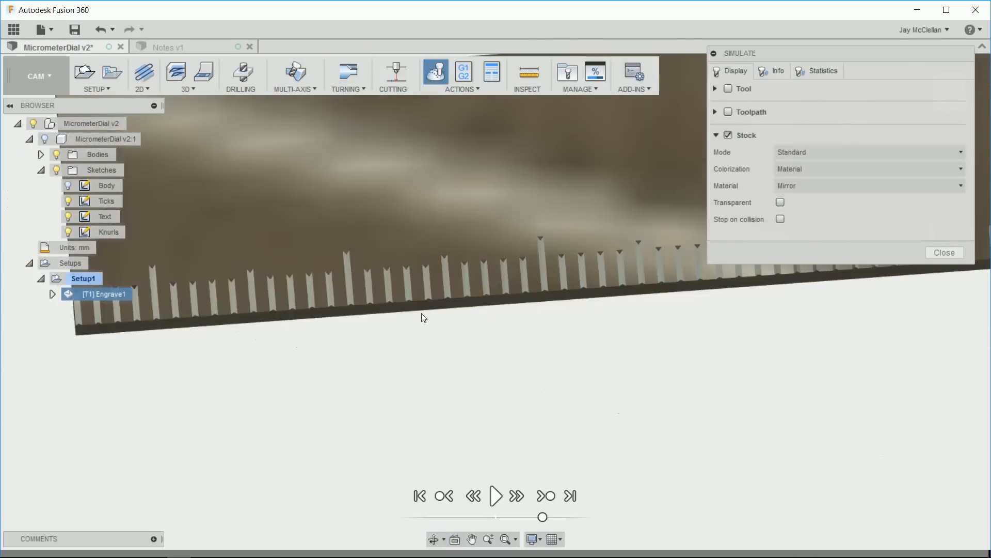
pyautogui.click(950, 253)
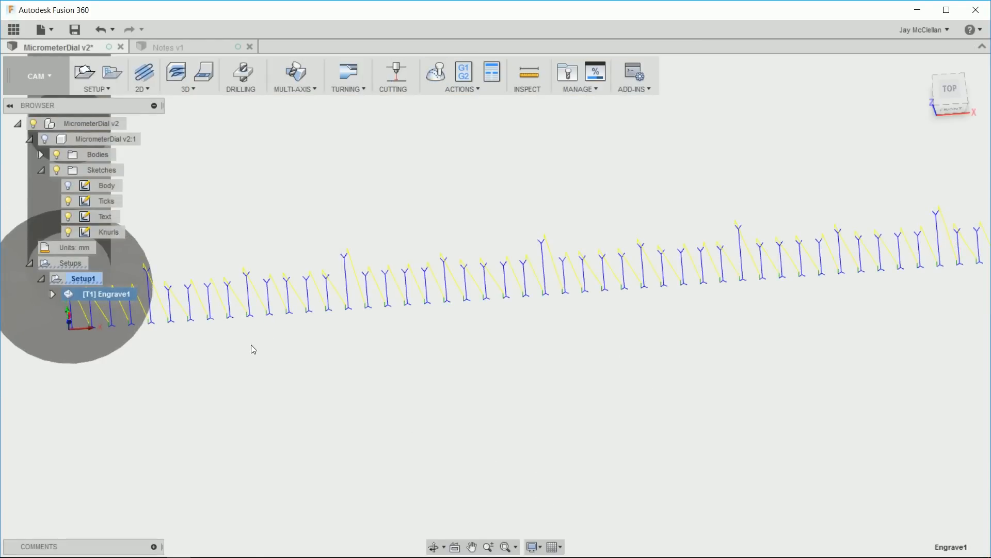
pyautogui.scroll(-3, 277, 352)
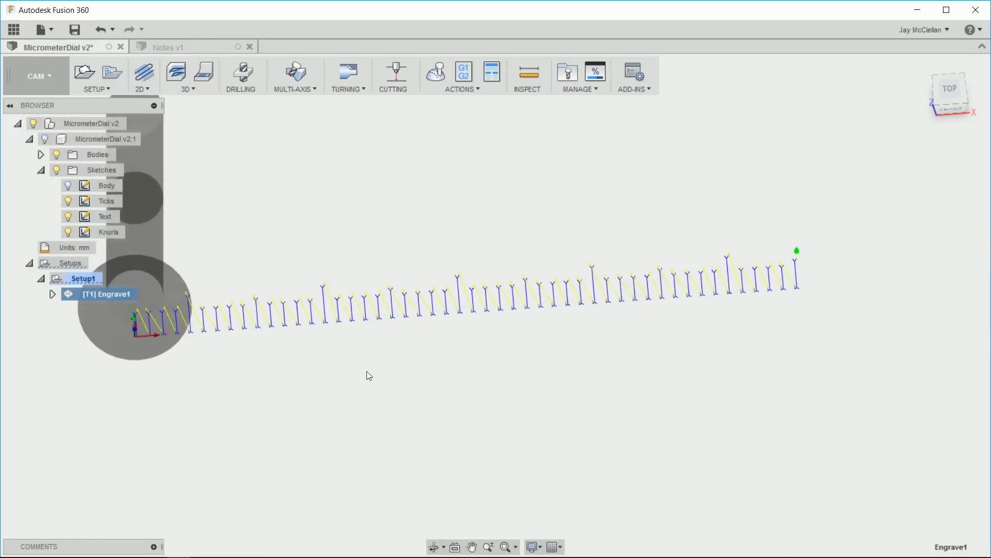
pyautogui.click(45, 139)
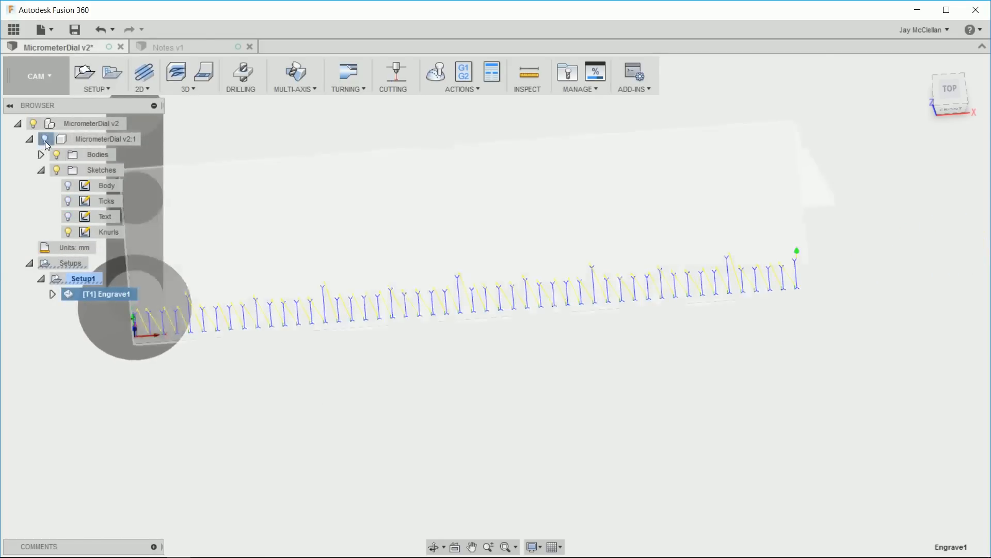
pyautogui.click(45, 140)
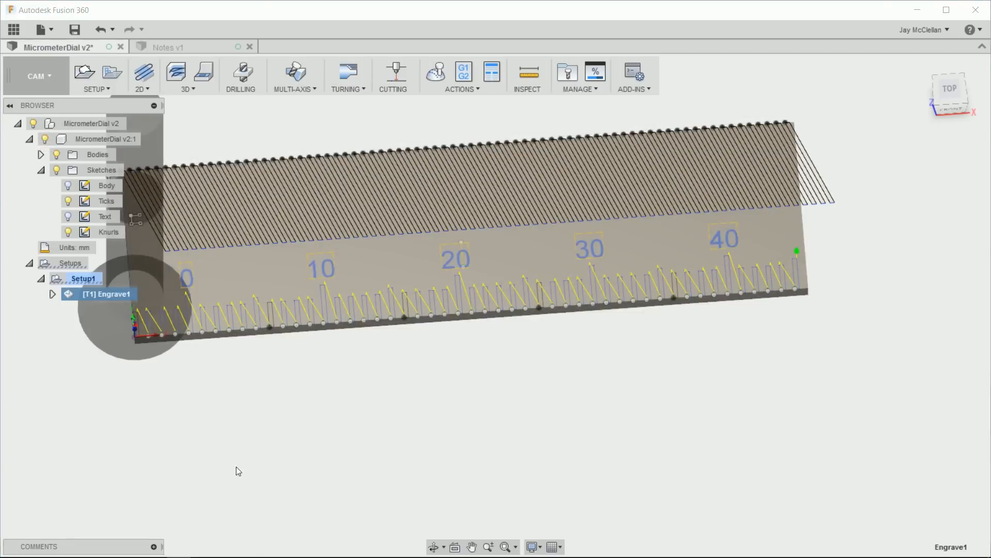
# - Rename the Engrave1 operation as Ticks
pyautogui.rightClick(76, 293)
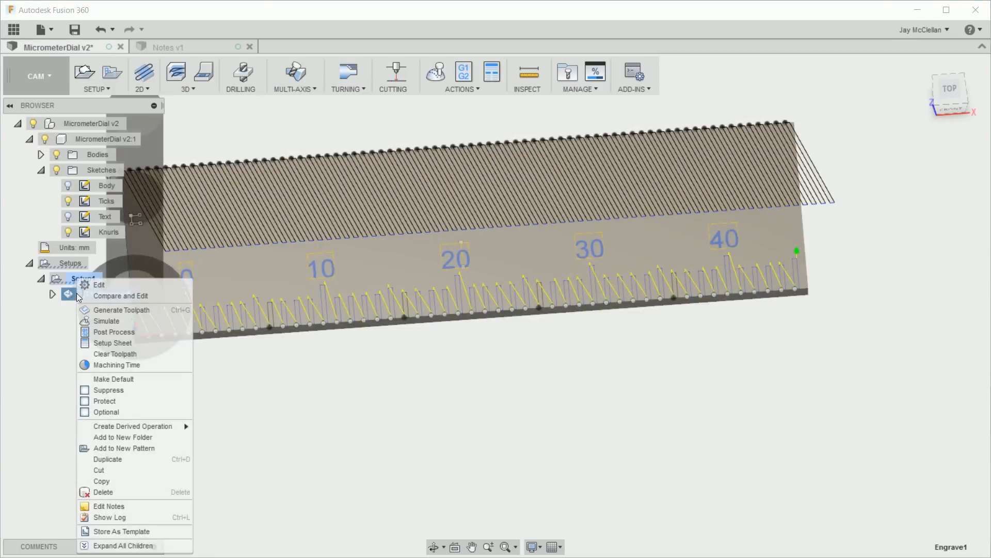
pyautogui.click(43, 318)
pyautogui.click(113, 293)
pyautogui.write('Ticks')
pyautogui.press('Return')
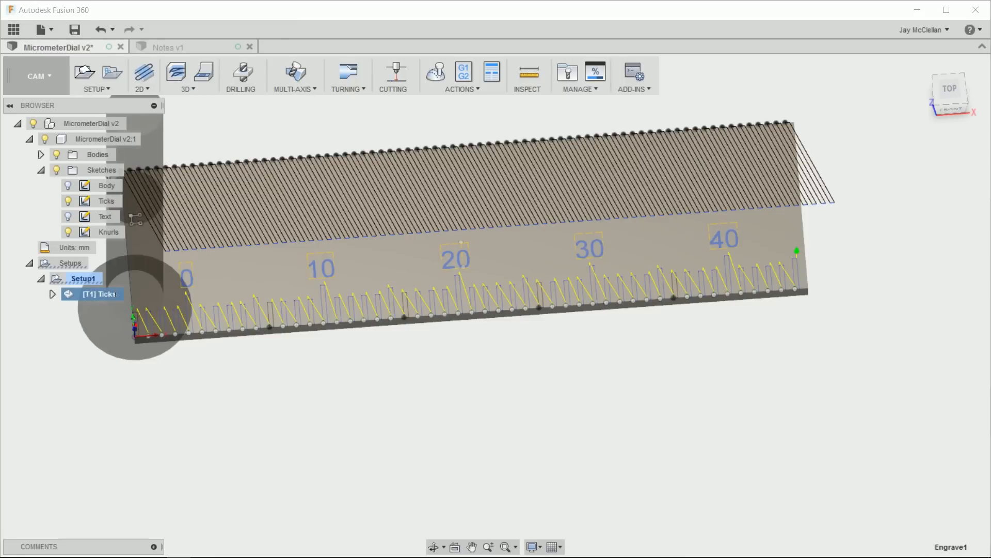
# - Duplicate the Ticks operation and rename the copy as Text
pyautogui.rightClick(85, 292)
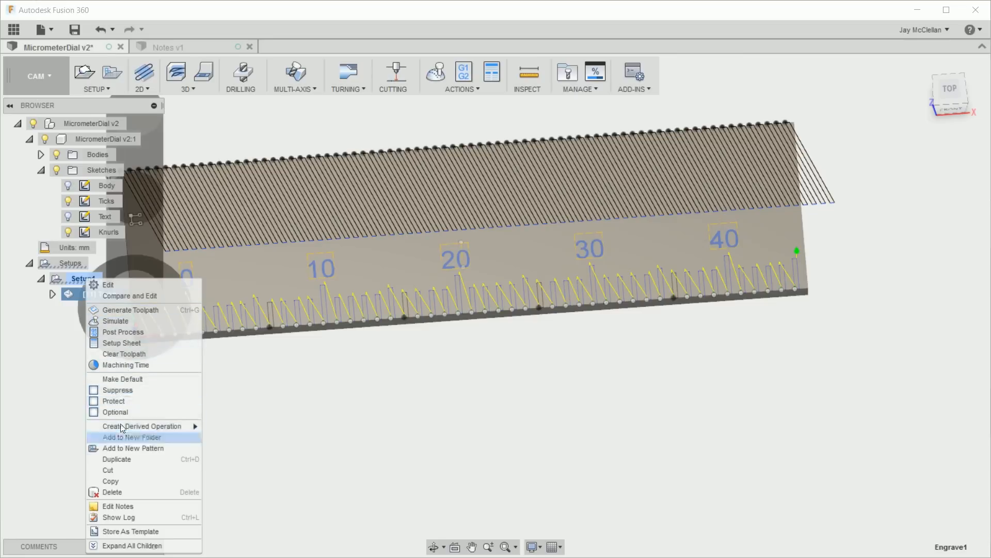
pyautogui.click(123, 461)
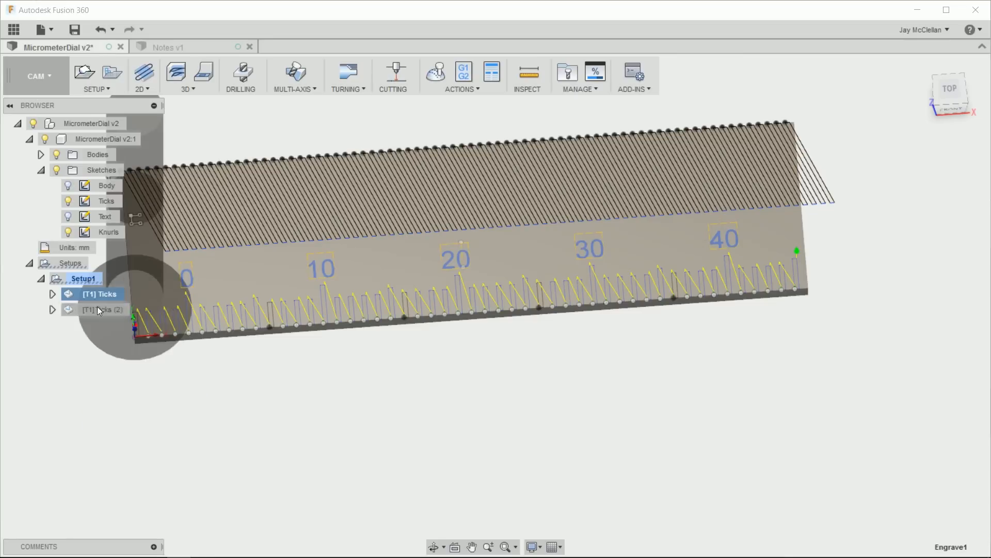
pyautogui.click(111, 309)
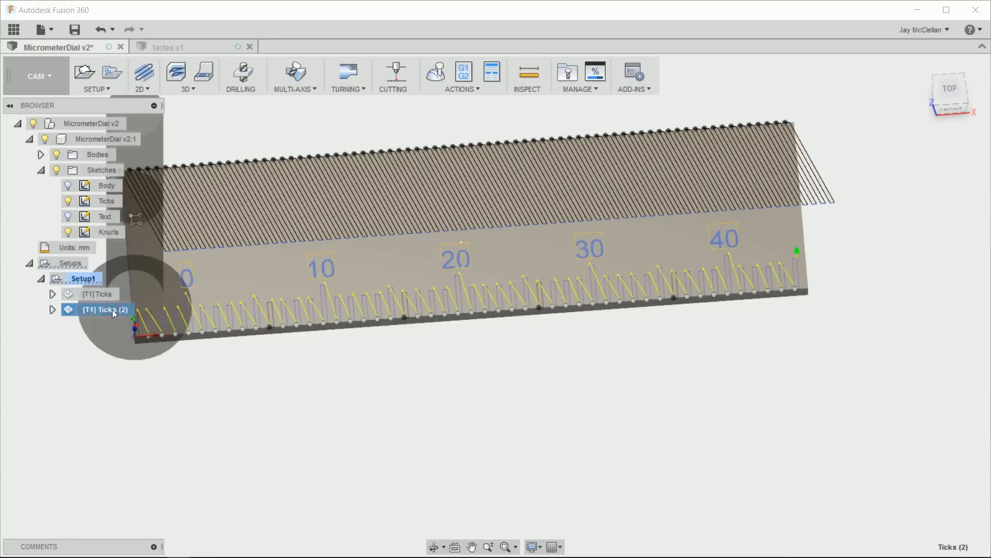
pyautogui.click(112, 309)
pyautogui.write('Text')
pyautogui.press('Return')
# - Edit the Text operation to clear its inherited tick contours, and try the whole Text sketch as the contour selection
pyautogui.rightClick(96, 311)
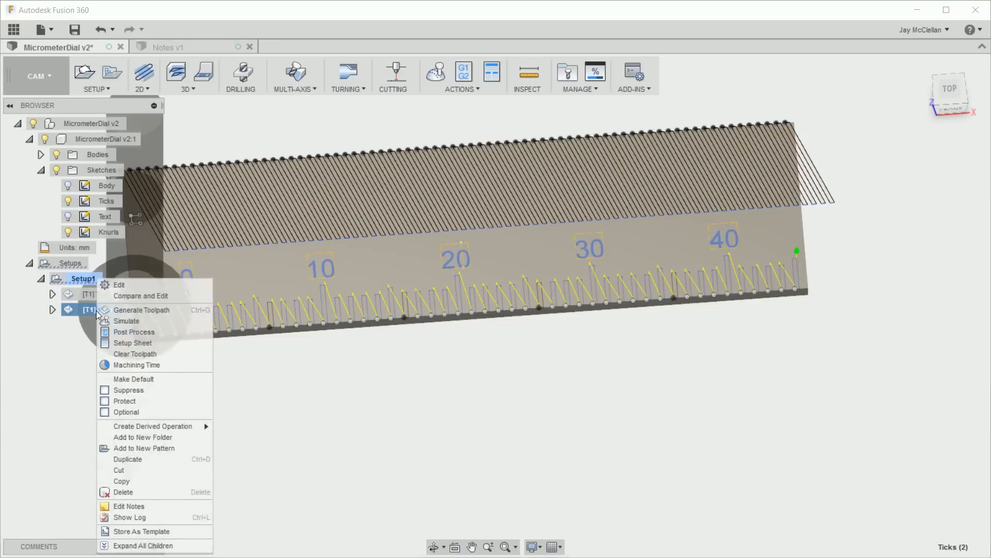
pyautogui.click(115, 287)
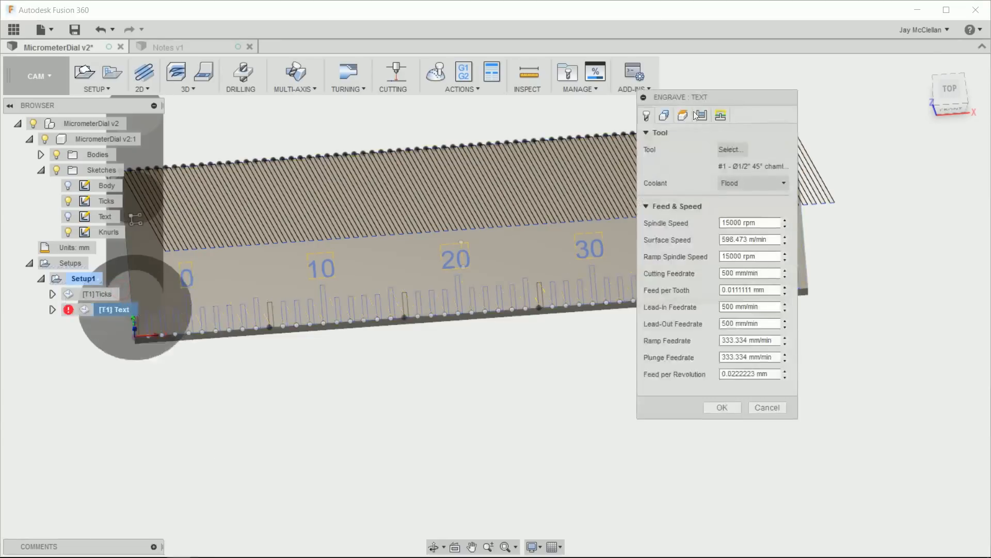
pyautogui.click(665, 115)
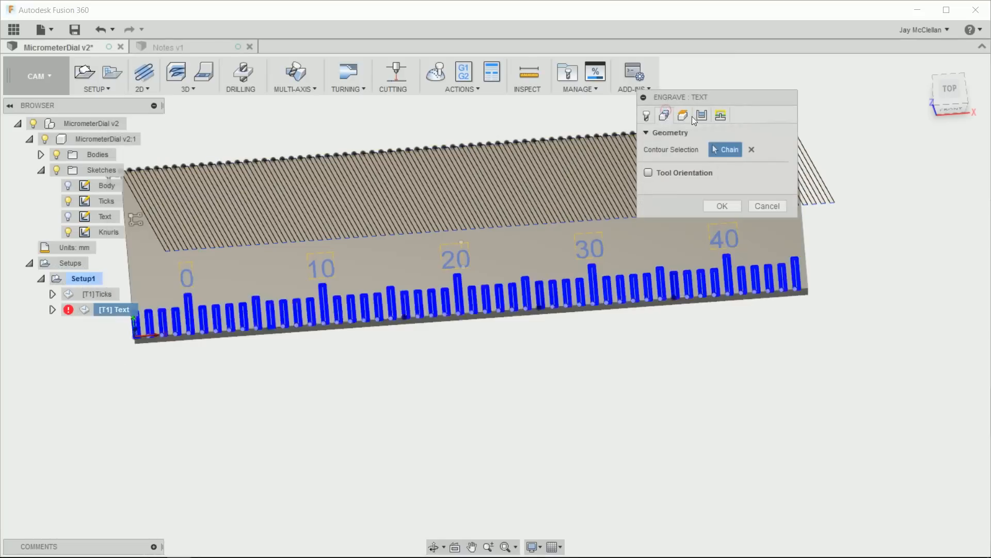
pyautogui.click(752, 150)
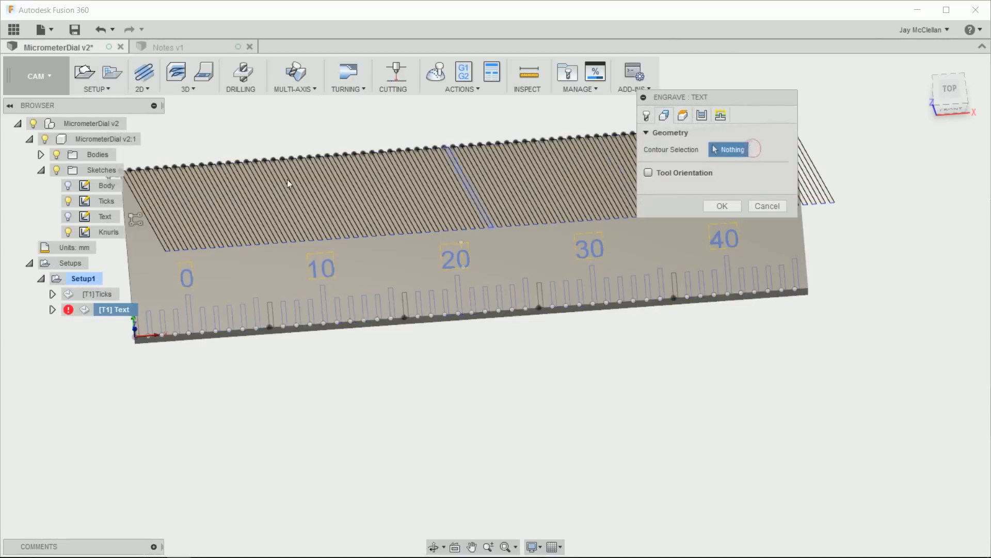
pyautogui.click(84, 218)
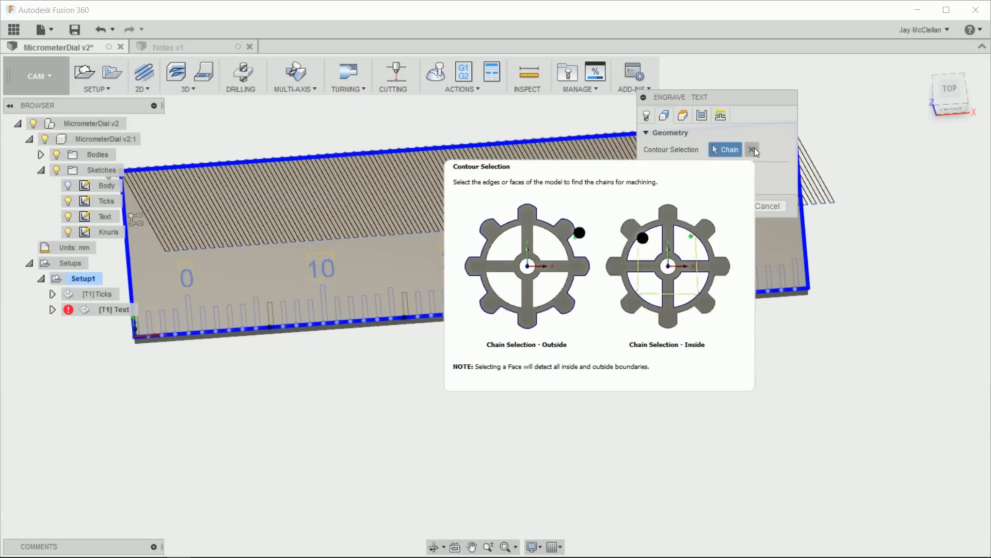
pyautogui.click(754, 148)
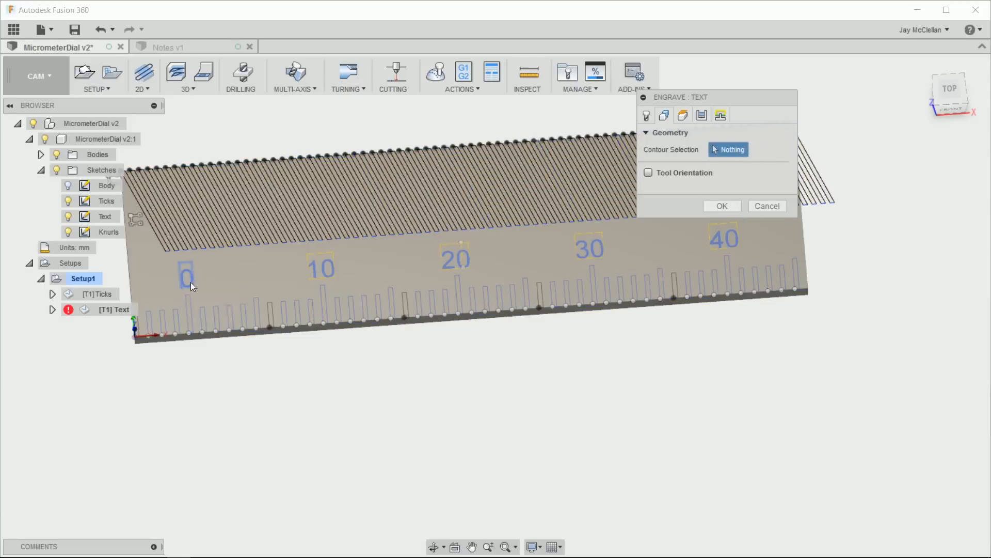
# - Select the numerals 0, 10, 20, 30 and 40 as contours for the Text engraving and generate its toolpath
pyautogui.scroll(6, 190, 282)
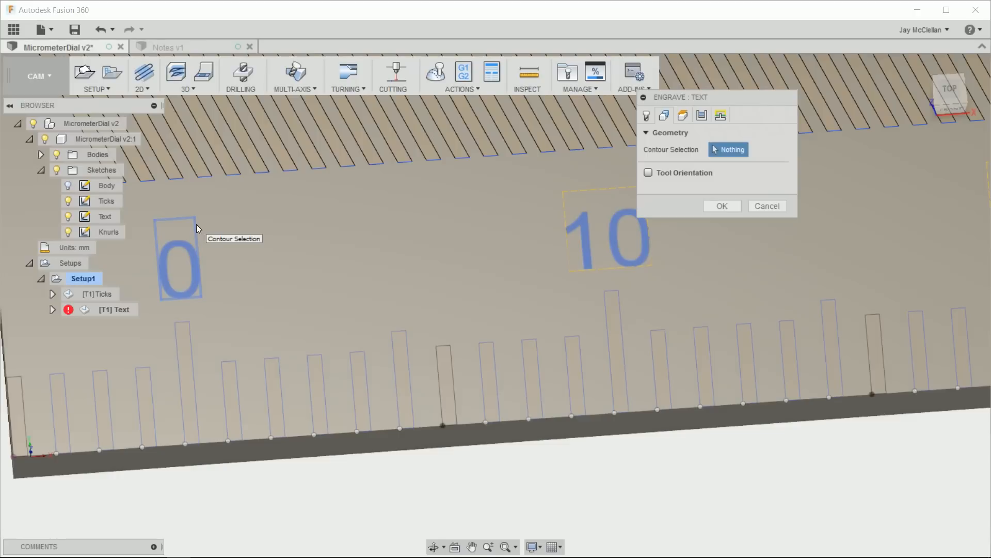
pyautogui.click(184, 244)
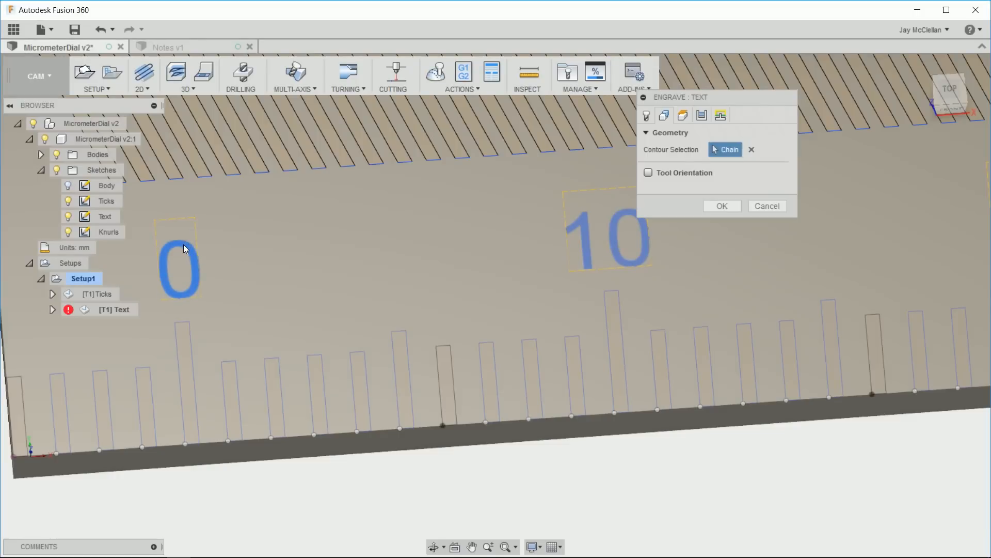
pyautogui.click(587, 237)
pyautogui.scroll(-1, 364, 256)
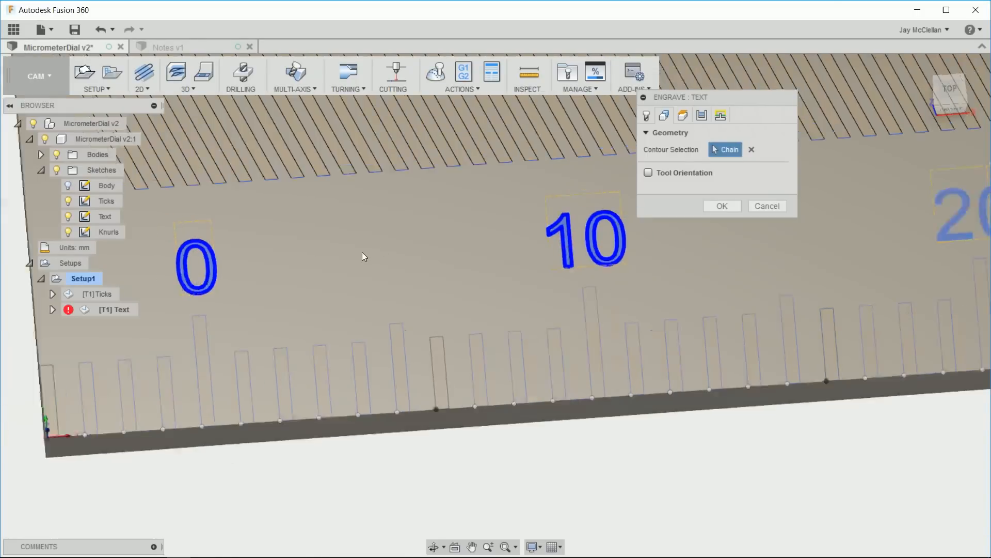
pyautogui.scroll(-3, 364, 256)
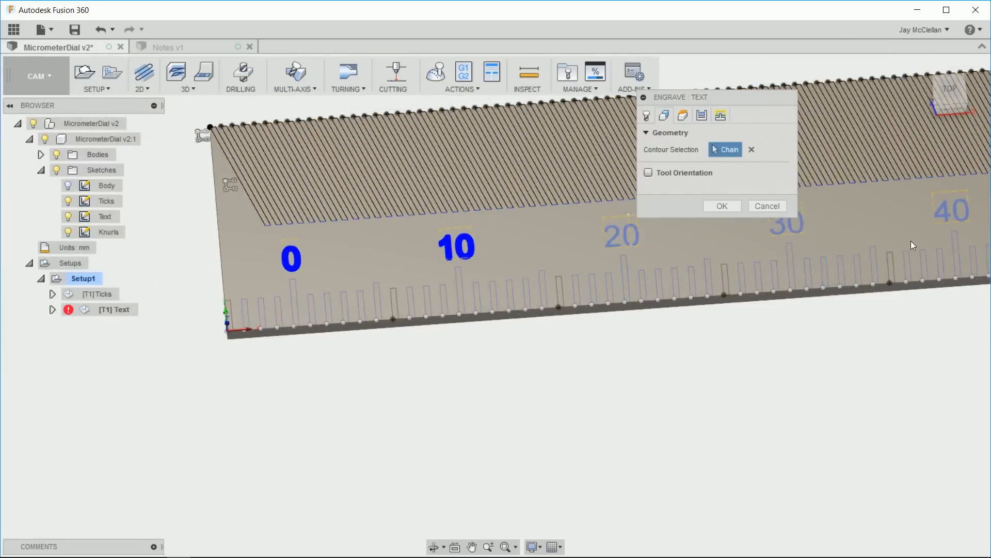
pyautogui.scroll(2, 910, 240)
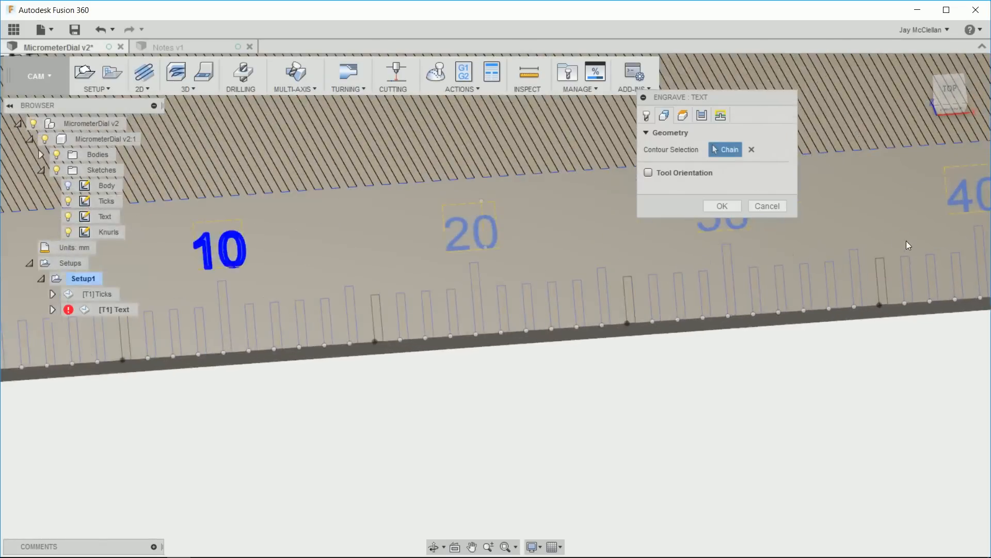
pyautogui.click(466, 227)
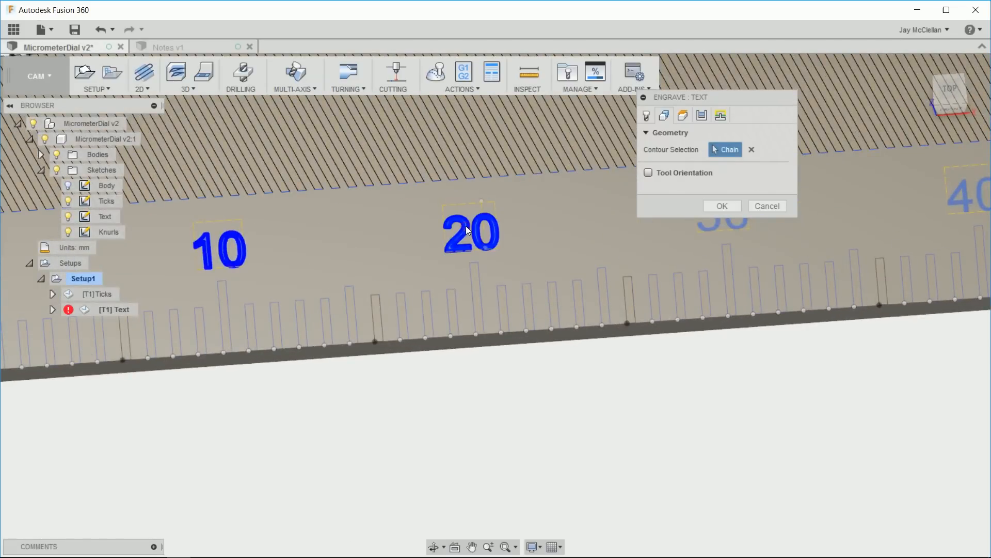
pyautogui.click(718, 224)
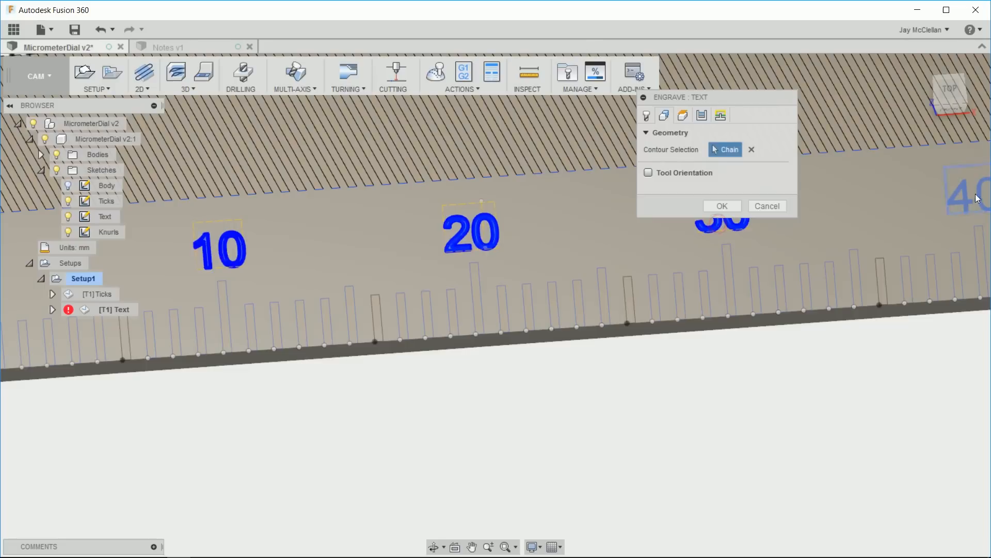
pyautogui.click(968, 202)
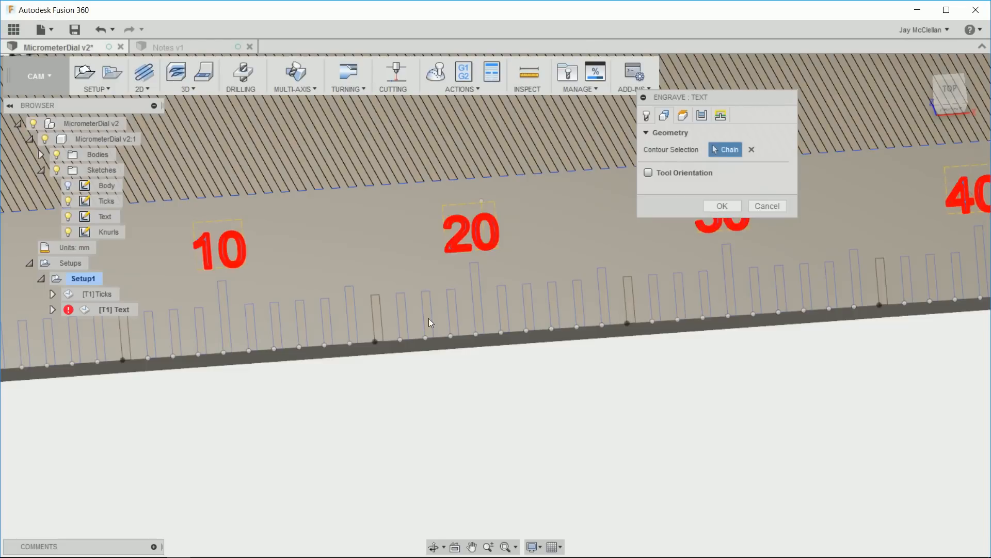
pyautogui.scroll(-3, 423, 291)
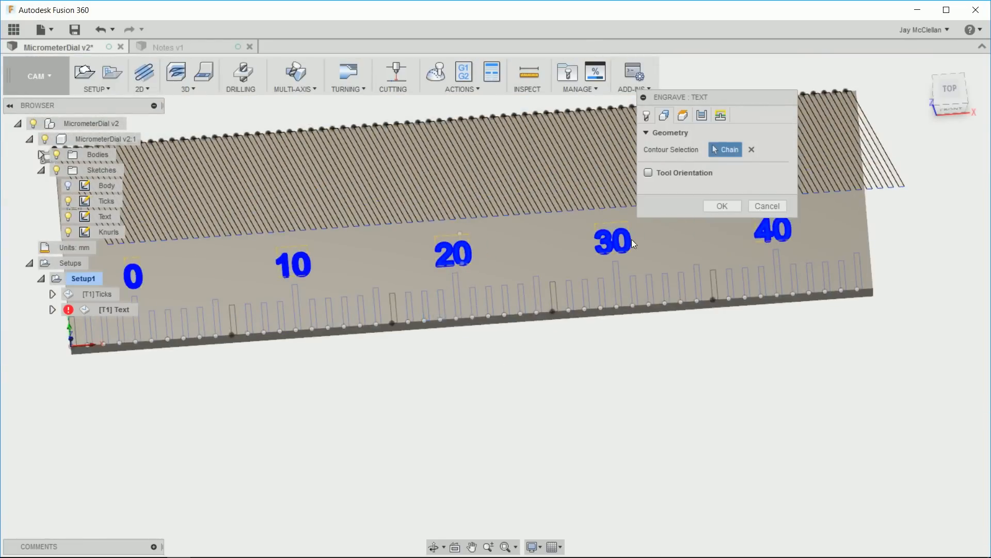
pyautogui.click(730, 205)
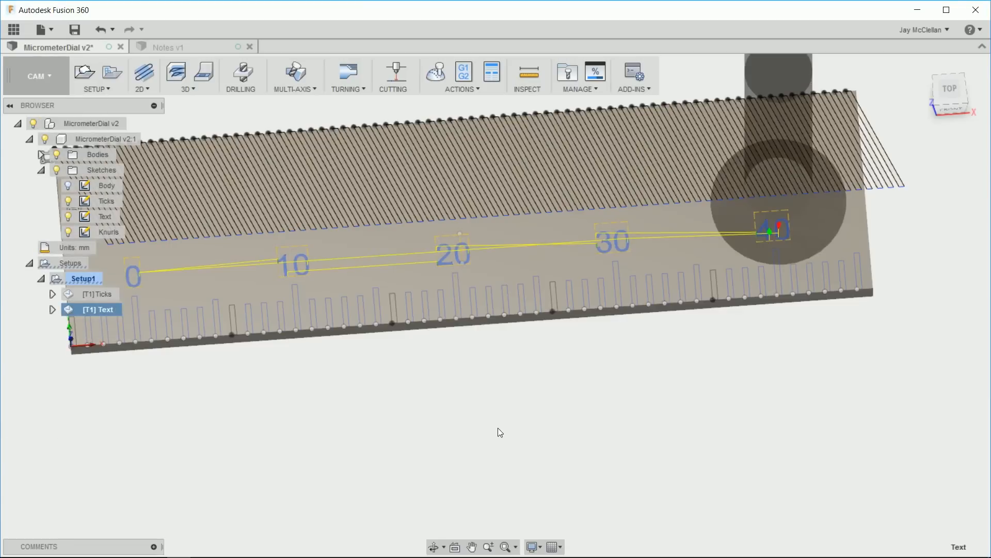
# - Duplicate the Text operation and rename the copy as Knurls
pyautogui.rightClick(89, 312)
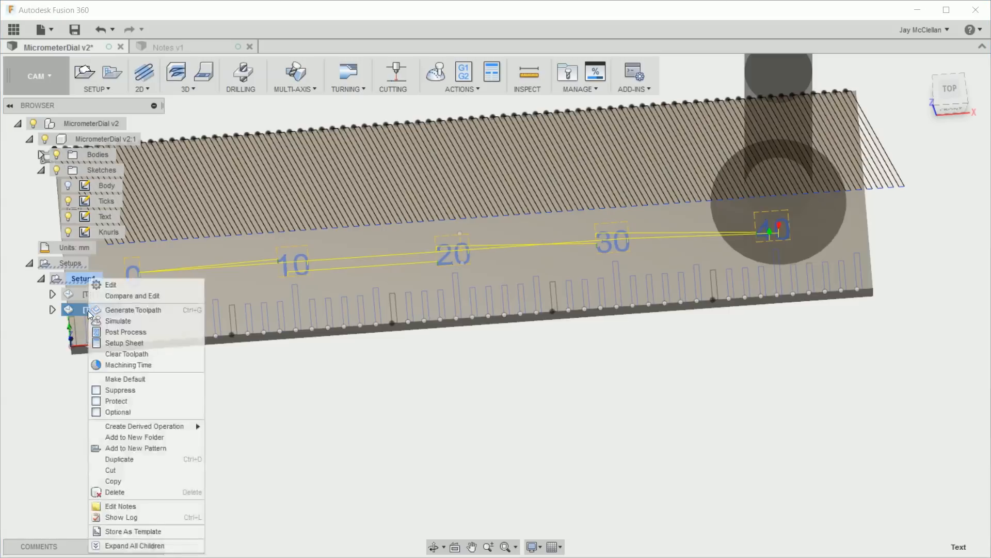
pyautogui.click(141, 458)
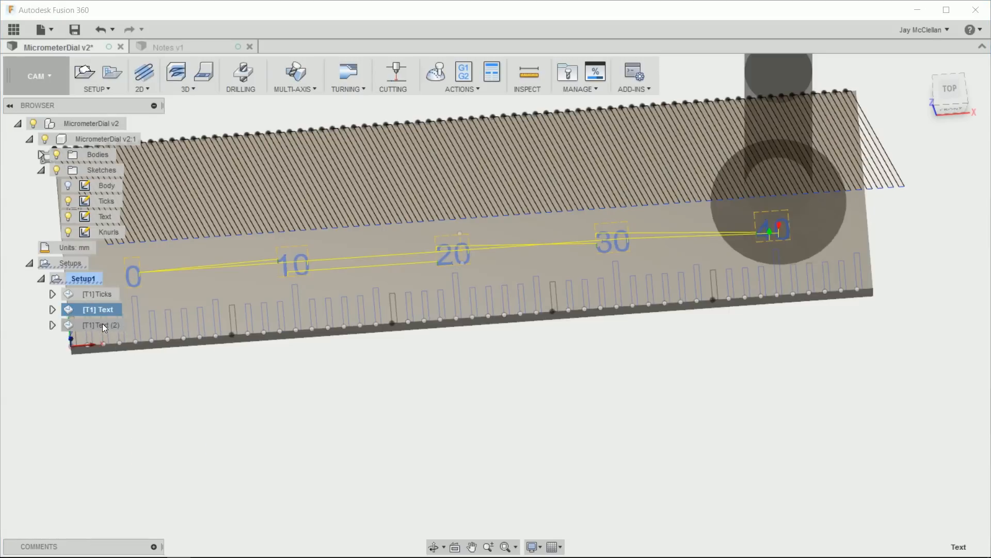
pyautogui.click(102, 323)
pyautogui.click(117, 326)
pyautogui.write('Knurls')
pyautogui.press('Return')
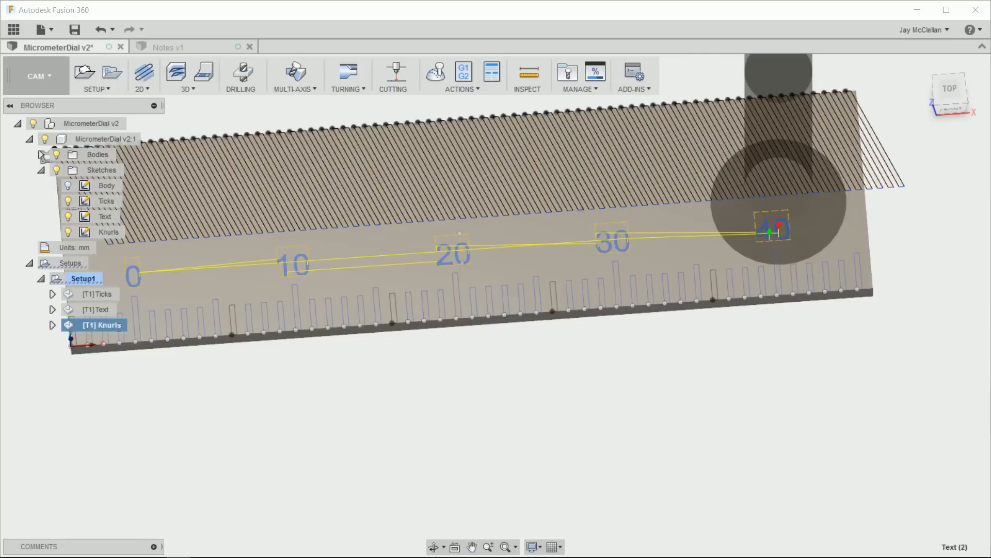
# - Edit the Knurls operation to replace its inherited numeral contours with the whole Knurls sketch, and generate the toolpath
pyautogui.rightClick(79, 327)
pyautogui.click(138, 284)
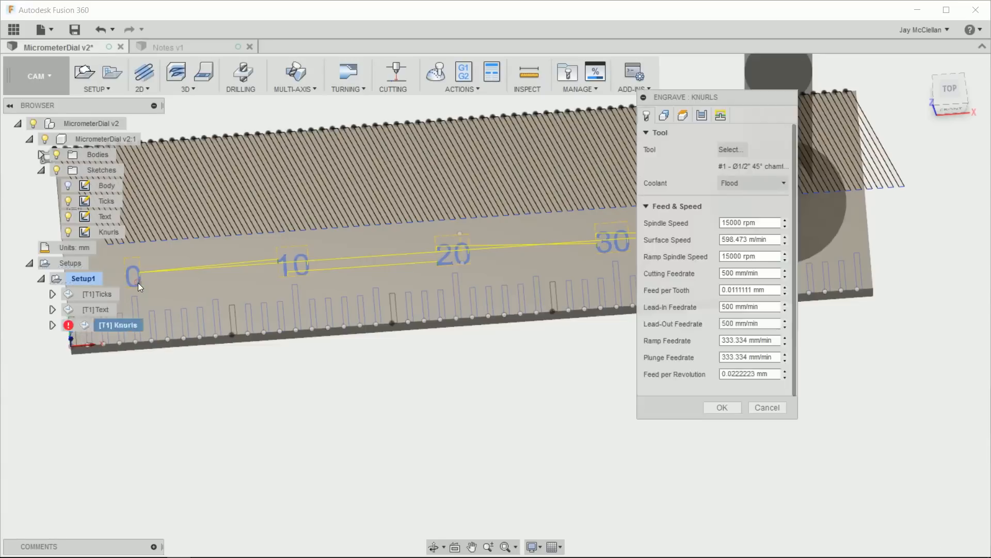
pyautogui.click(665, 115)
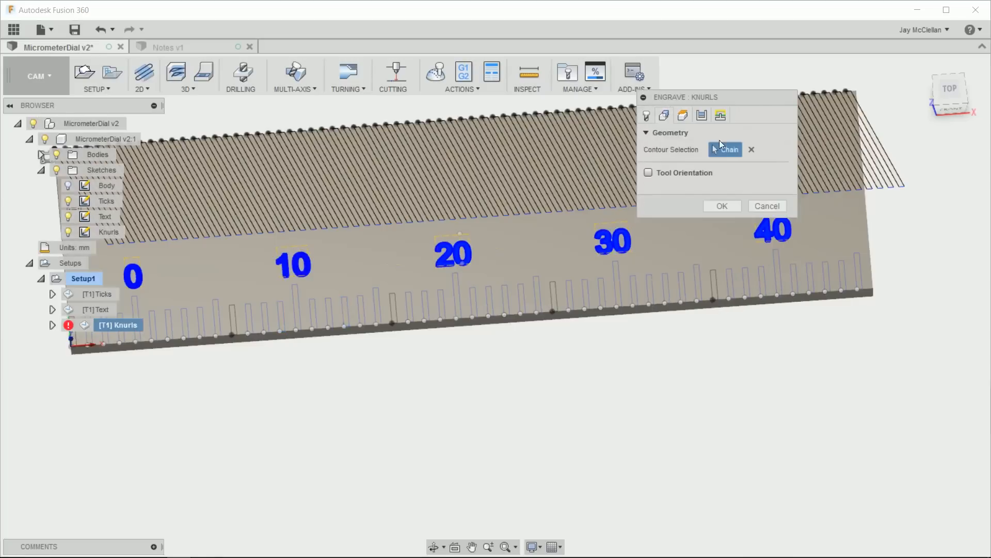
pyautogui.click(753, 149)
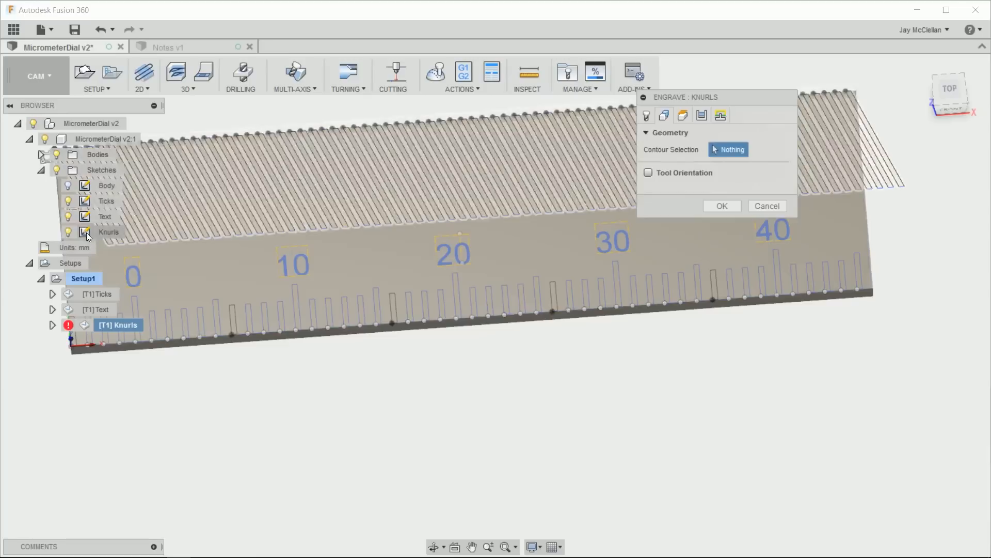
pyautogui.click(86, 232)
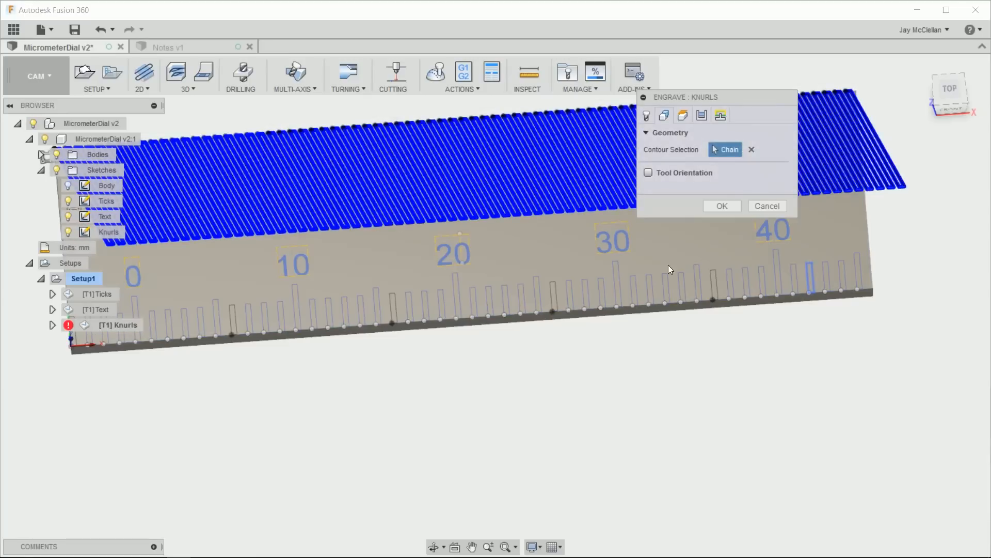
pyautogui.click(729, 206)
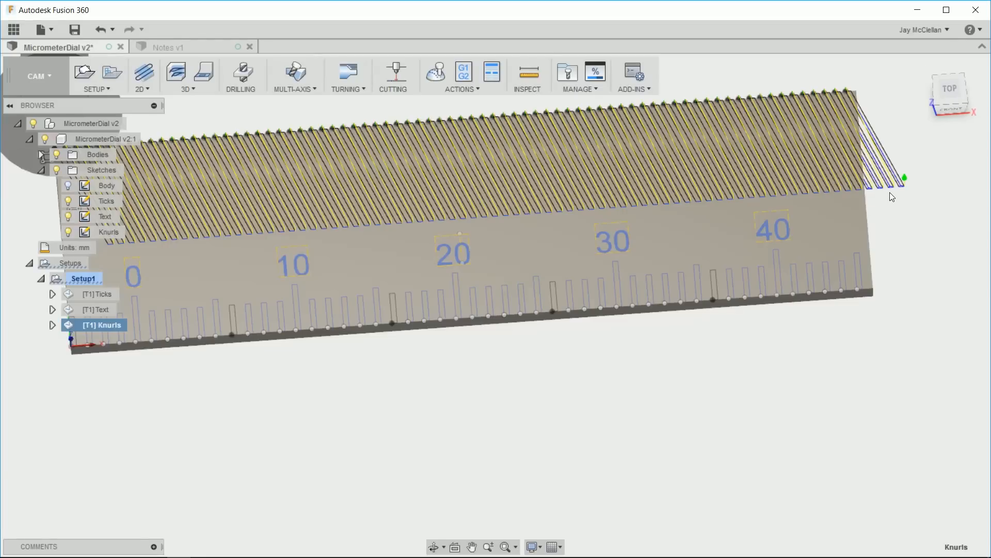
# - Simulate all operations of Setup1 to the end with the dial model hidden
pyautogui.scroll(-2, 909, 258)
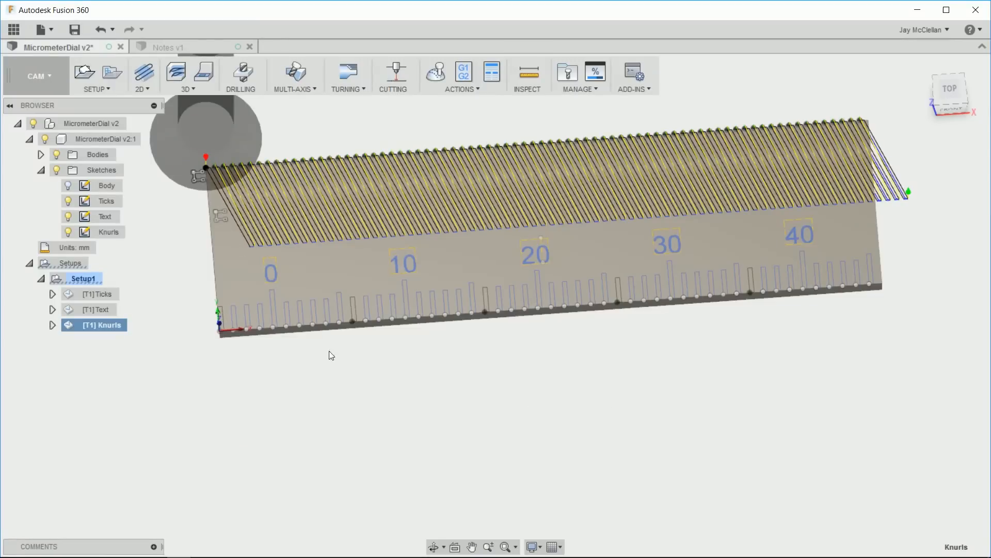
pyautogui.click(70, 278)
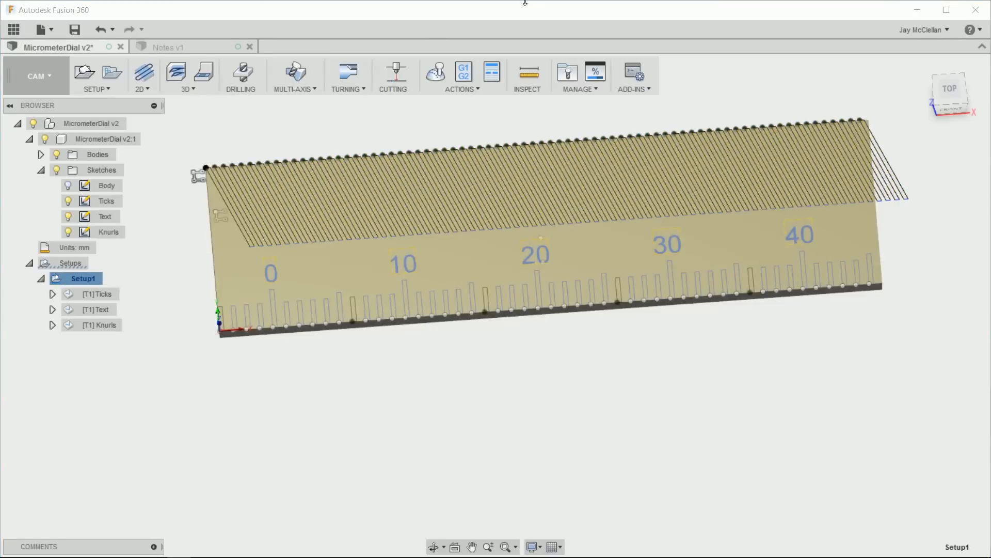
pyautogui.click(435, 75)
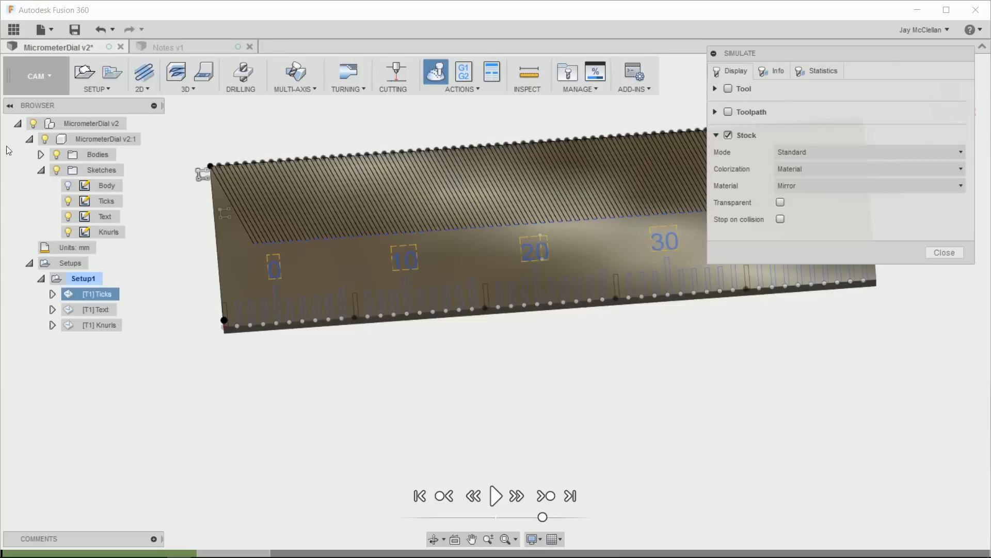
pyautogui.click(43, 139)
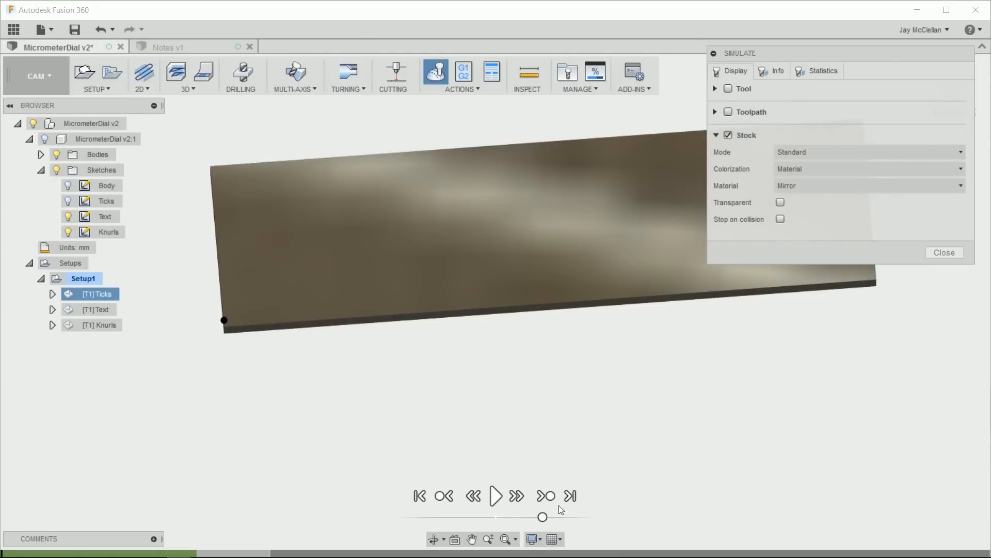
pyautogui.click(570, 496)
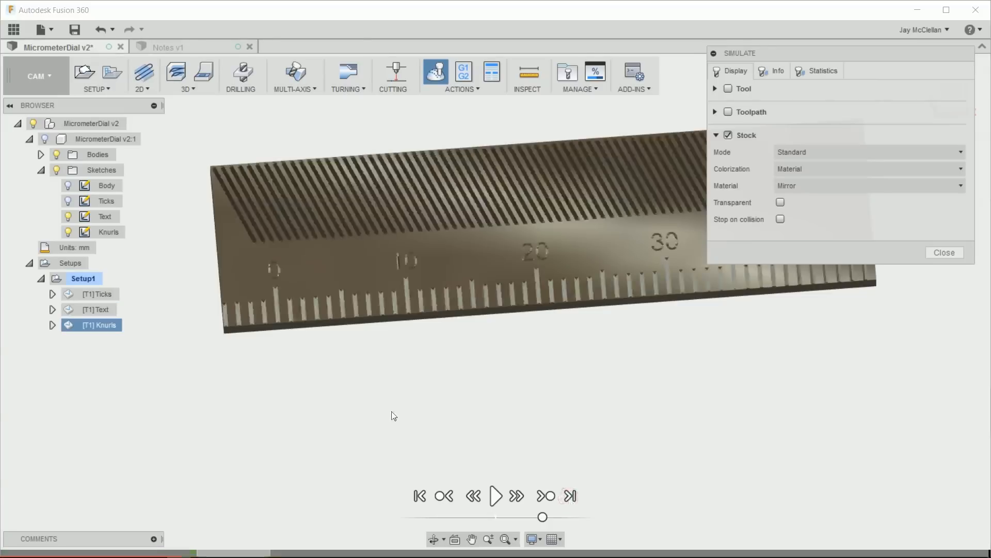
# - Examine the simulated engraving of the ticks, numerals and knurls on the whole plate from several angles, with the simulation settings collapsed
pyautogui.scroll(-1, 324, 417)
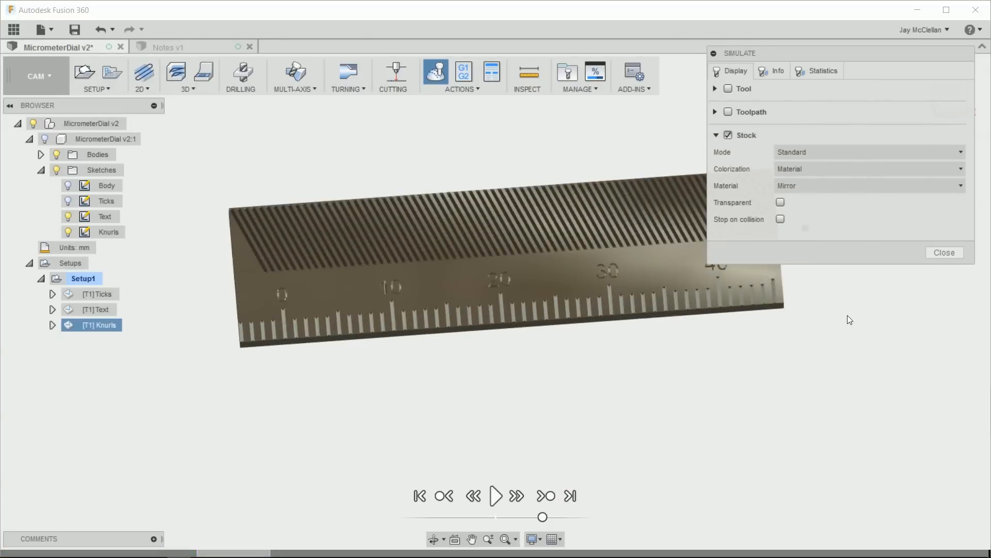
pyautogui.click(712, 54)
pyautogui.scroll(1, 489, 146)
pyautogui.scroll(1, 489, 146)
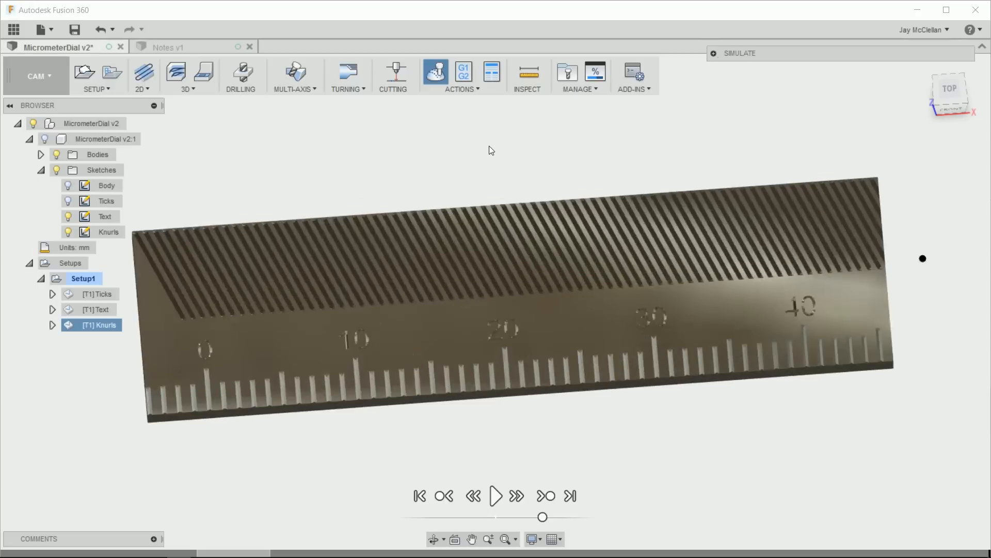
pyautogui.scroll(-1, 489, 146)
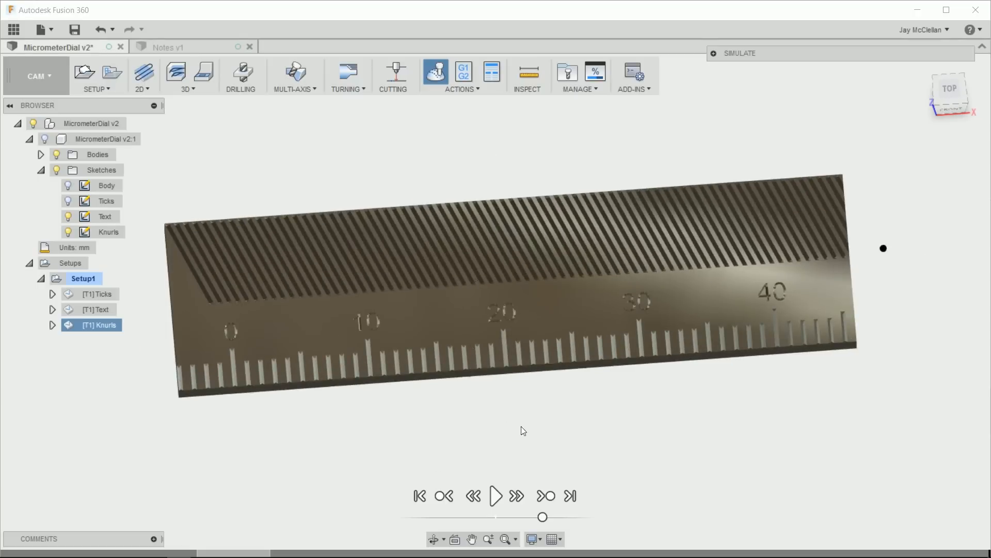
pyautogui.keyDown('shift'); pyautogui.moveTo(521, 427); pyautogui.dragTo(535, 409, button='middle'); pyautogui.keyUp('shift')
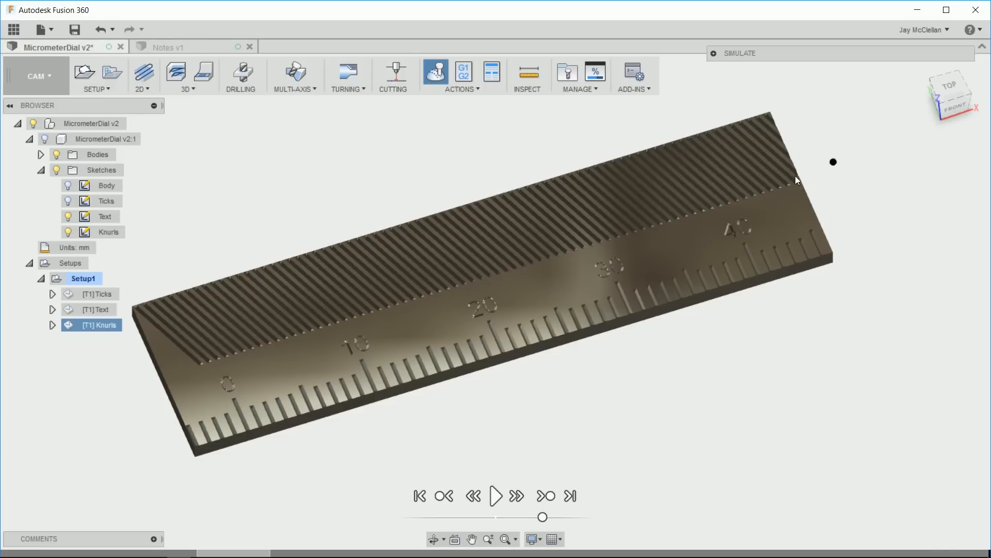
pyautogui.scroll(-2, 644, 388)
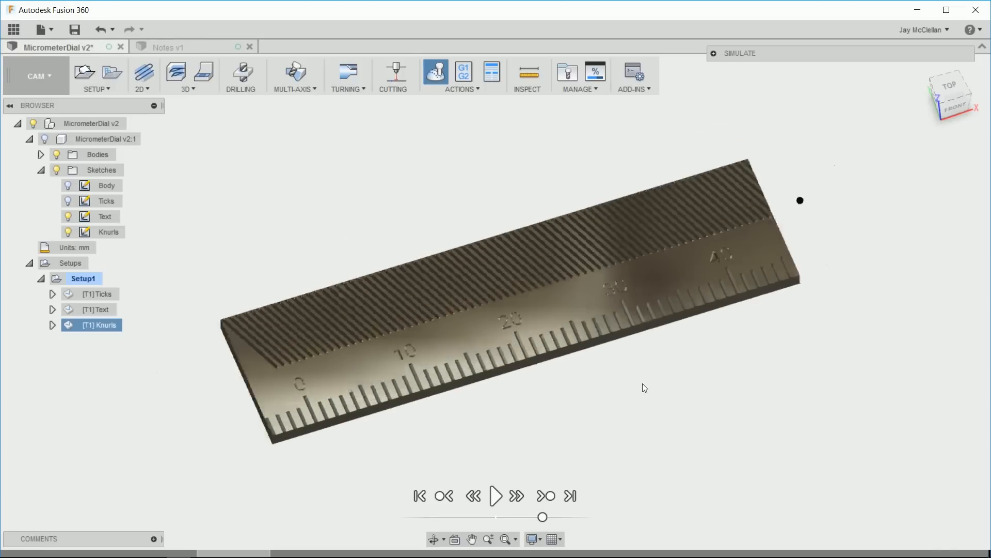
pyautogui.keyDown('shift'); pyautogui.moveTo(628, 393); pyautogui.dragTo(604, 388, button='middle'); pyautogui.keyUp('shift')
pyautogui.scroll(3, 677, 412)
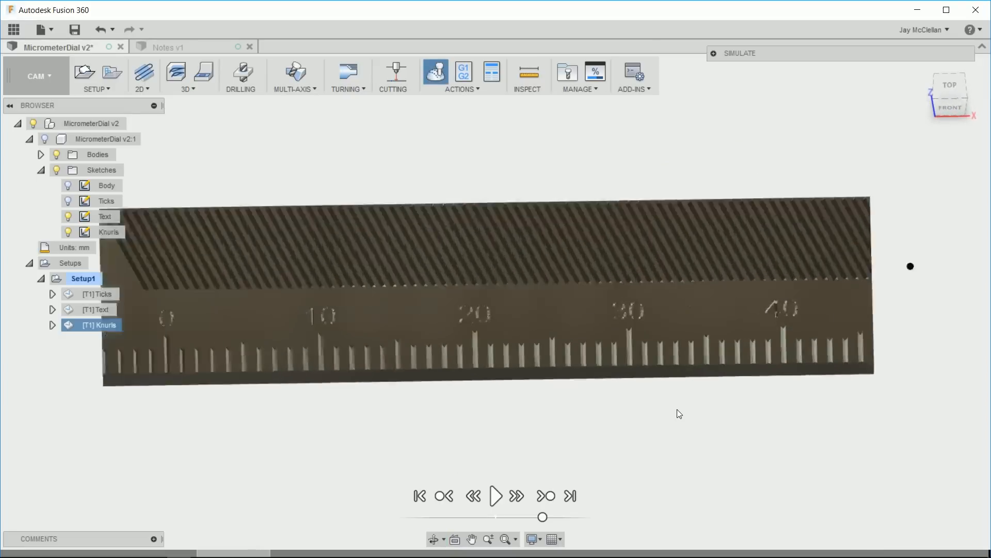
pyautogui.scroll(-1, 677, 412)
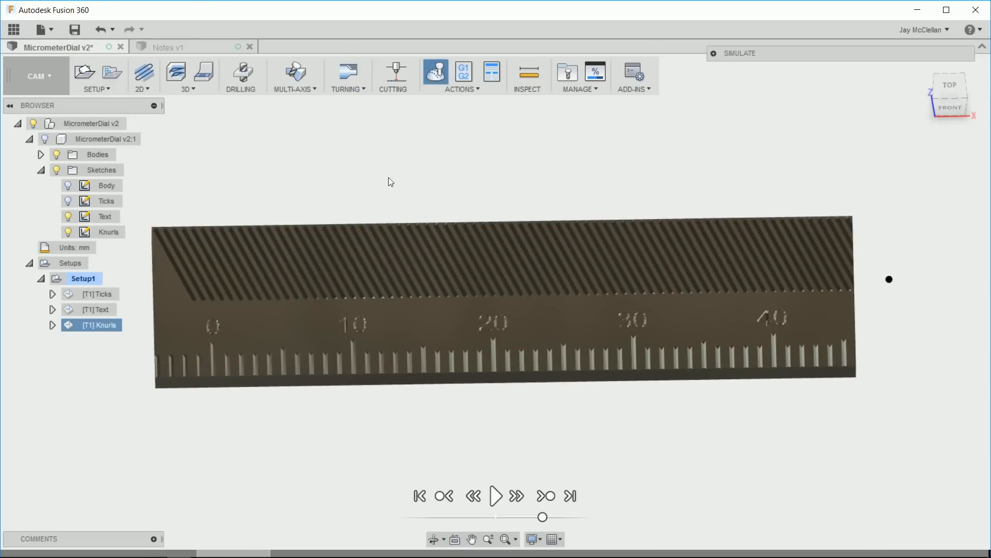
# - Save the micrometer dial design as a new version
pyautogui.hotkey('ctrl', 's')
pyautogui.click(479, 297)
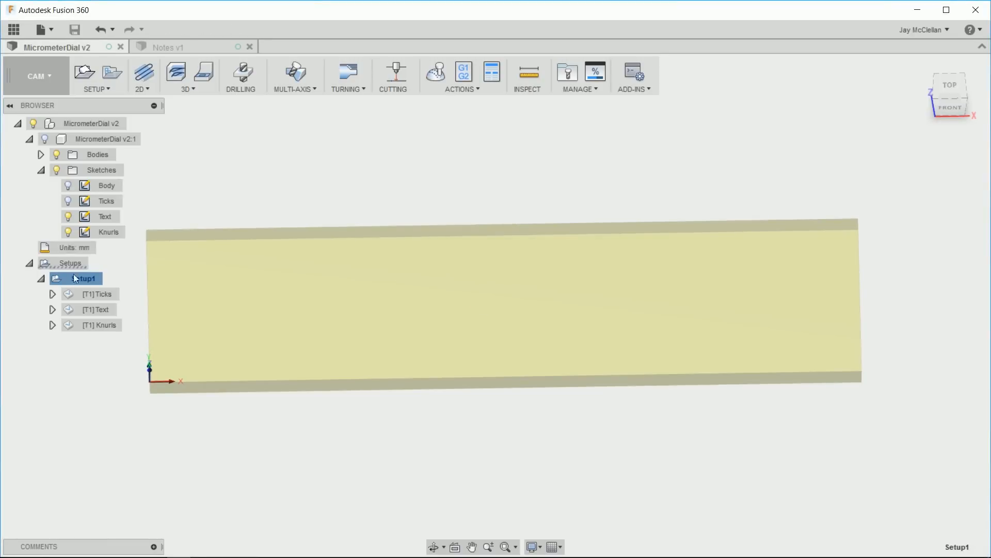
# - Post-process the Ticks operation with program name Ticks and save it as Ticks.tap in the Carriage Stop folder, replacing the existing file
pyautogui.click(79, 295)
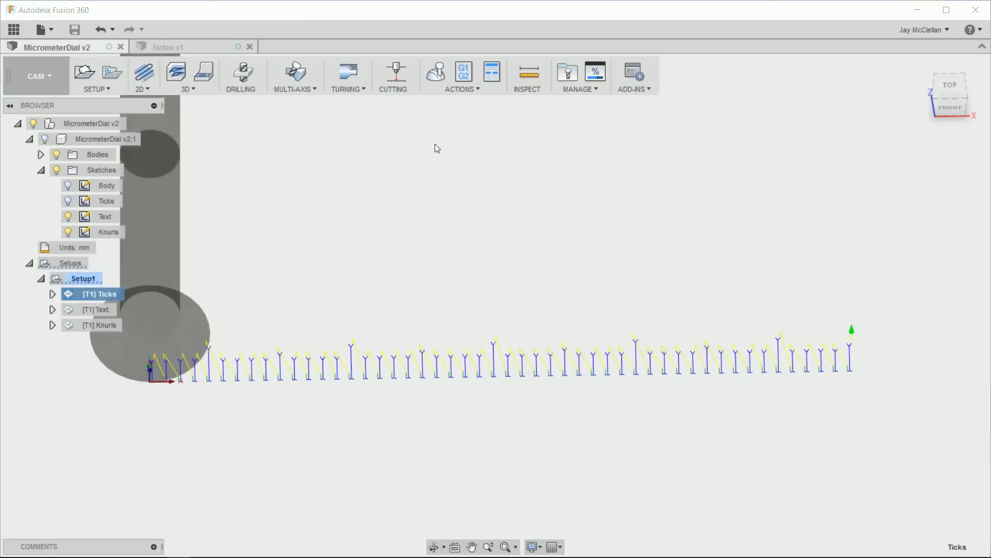
pyautogui.click(465, 74)
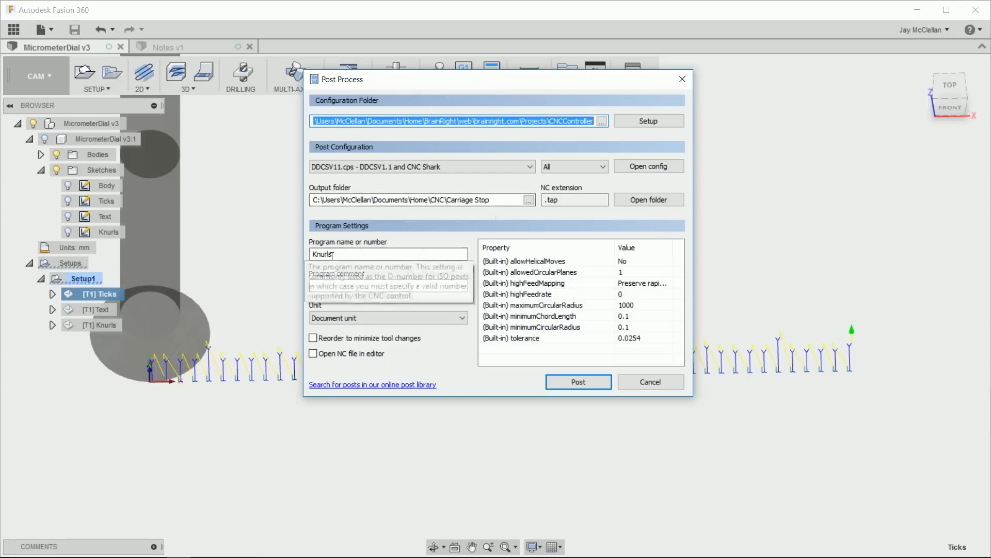
pyautogui.moveTo(341, 256); pyautogui.dragTo(307, 256)
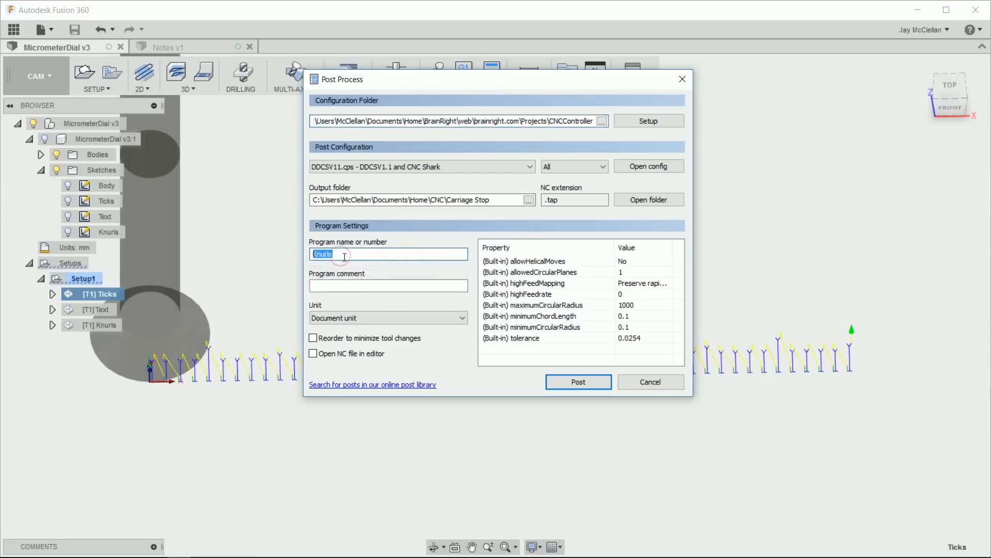
pyautogui.write('Ticks')
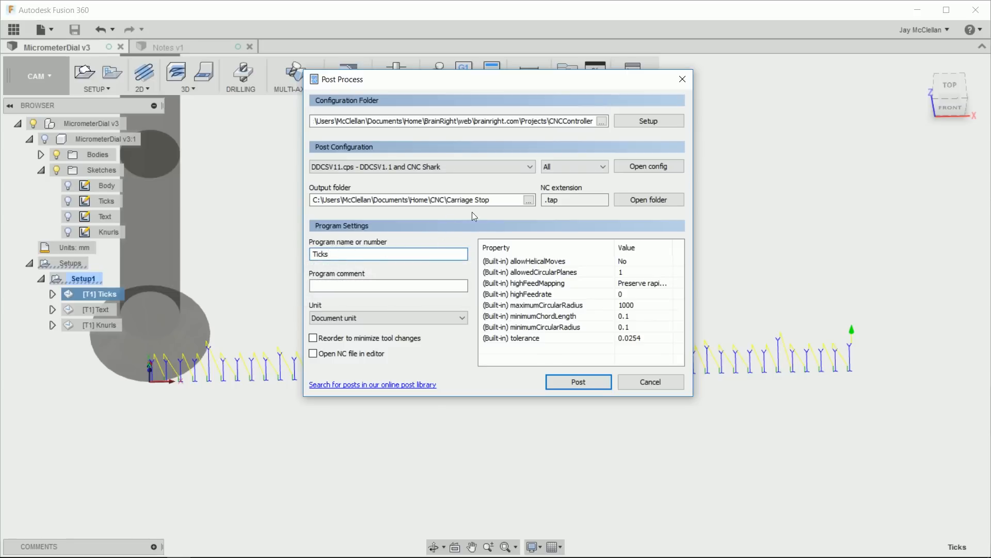
pyautogui.click(576, 383)
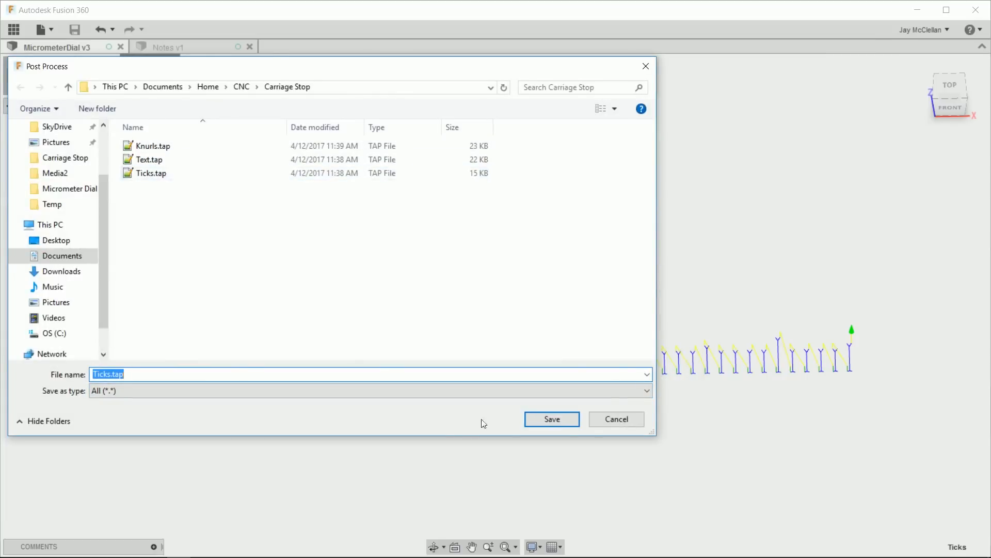
pyautogui.click(551, 419)
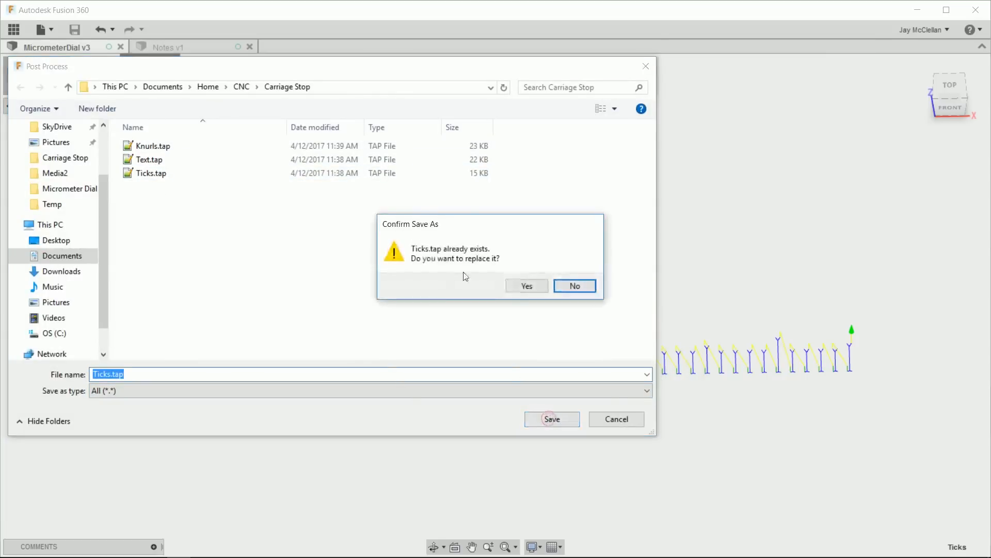
pyautogui.click(522, 287)
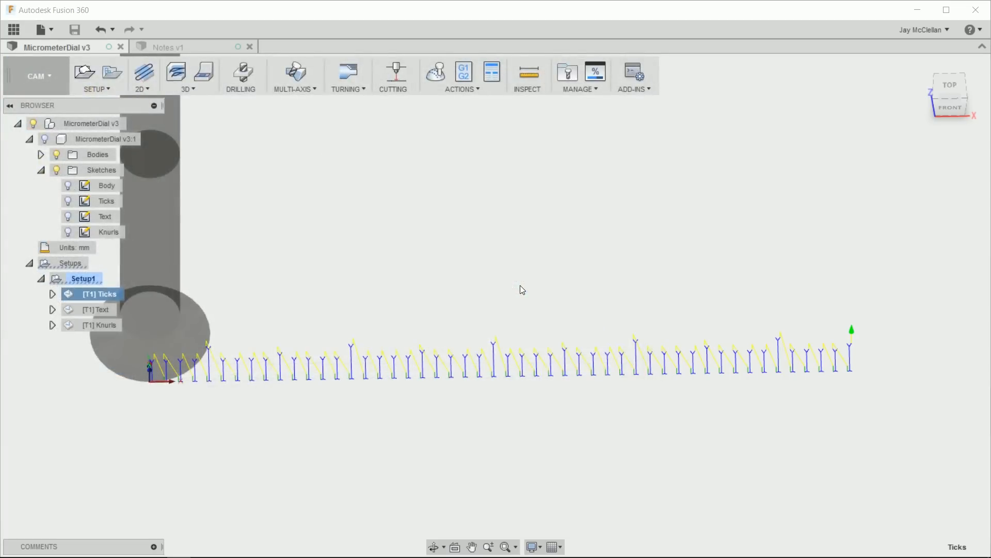
# - Post-process the Text operation with program name Text and save it as Text.tap in the Carriage Stop folder, replacing the existing file
pyautogui.click(85, 309)
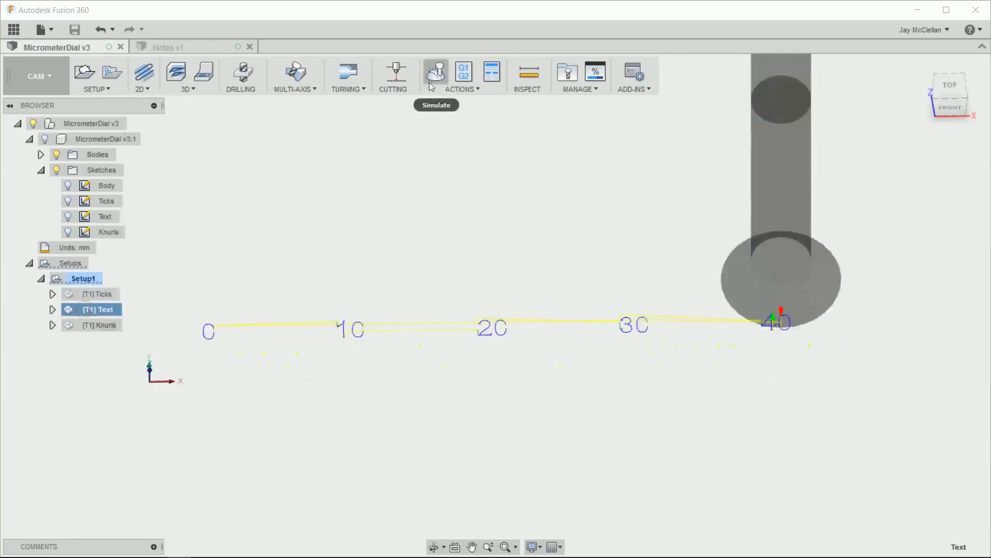
pyautogui.click(76, 278)
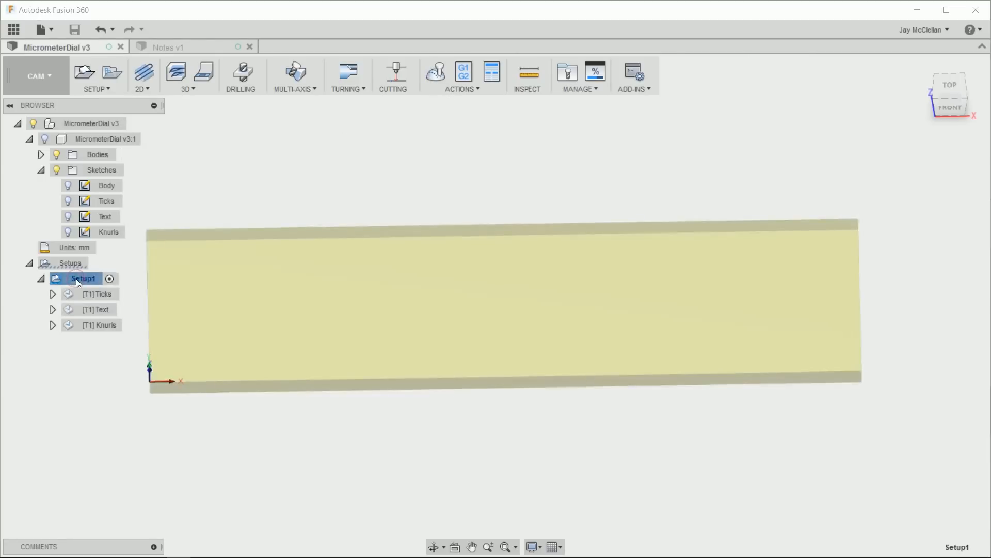
pyautogui.click(82, 309)
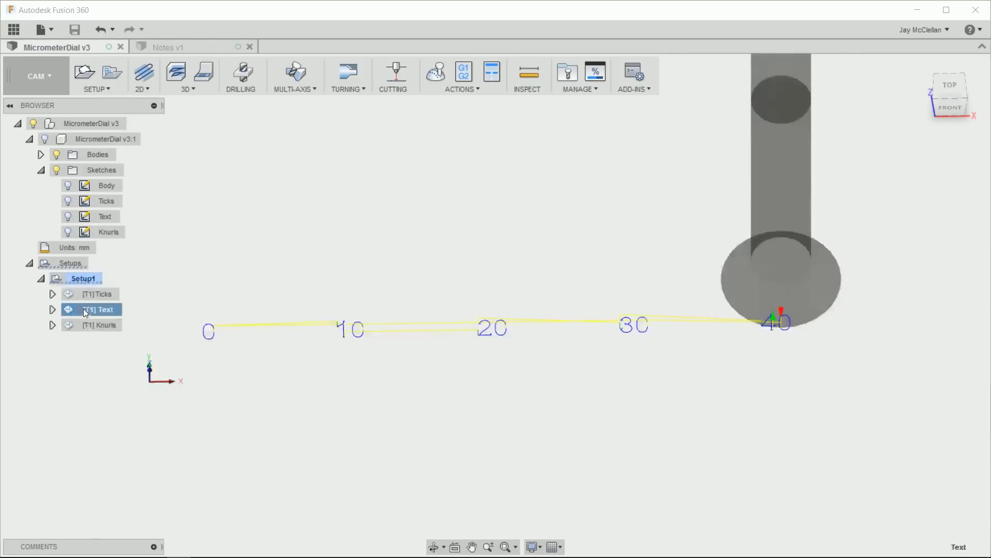
pyautogui.click(464, 71)
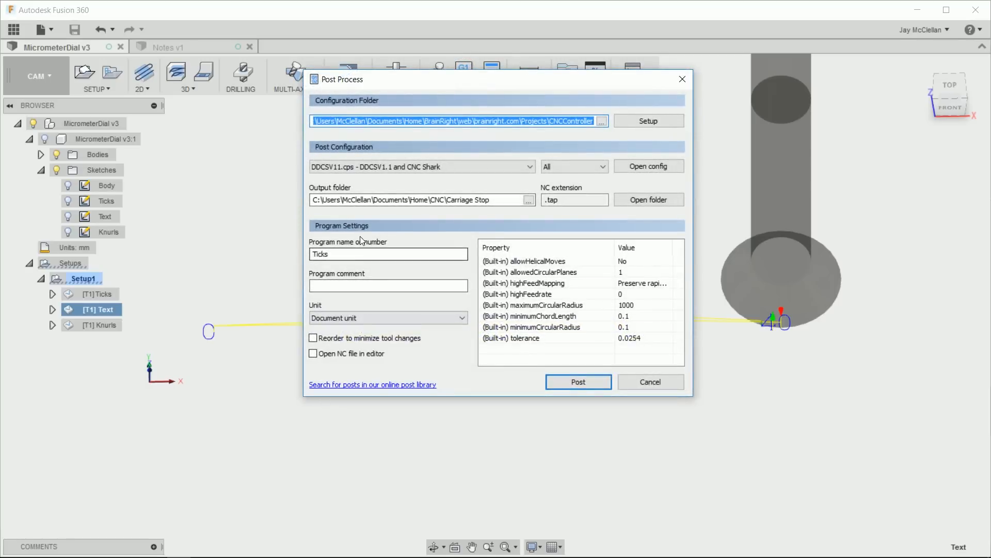
pyautogui.doubleClick(364, 259)
pyautogui.write('Text')
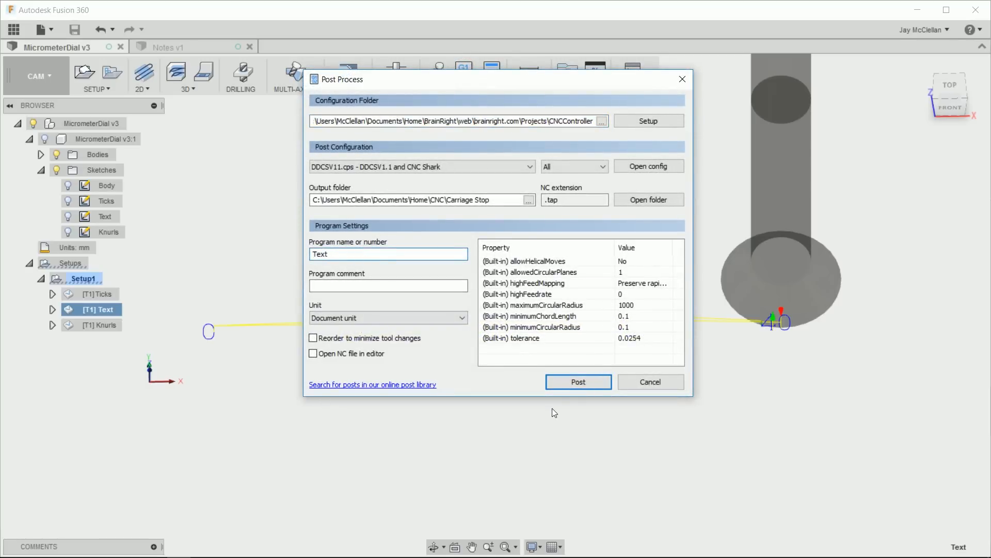
pyautogui.click(581, 381)
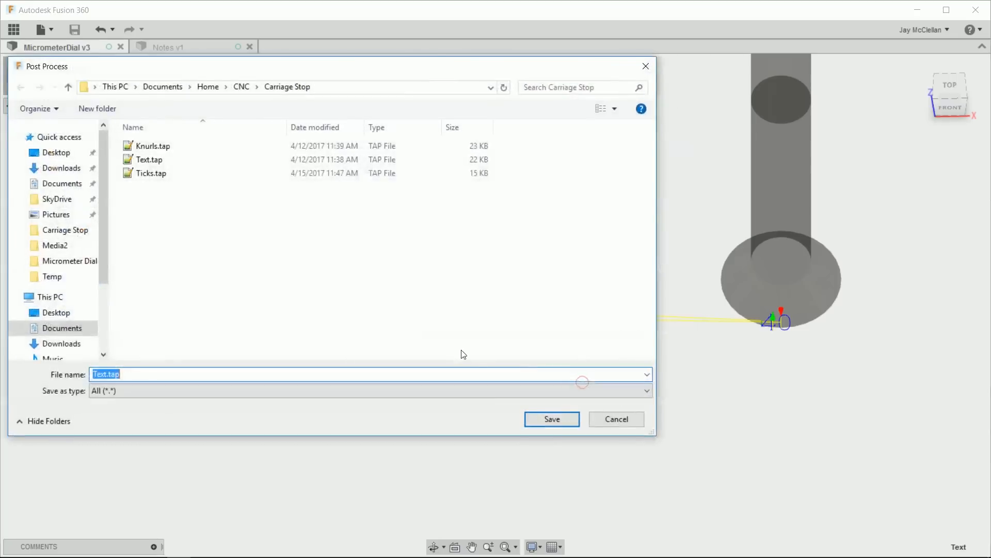
pyautogui.click(551, 420)
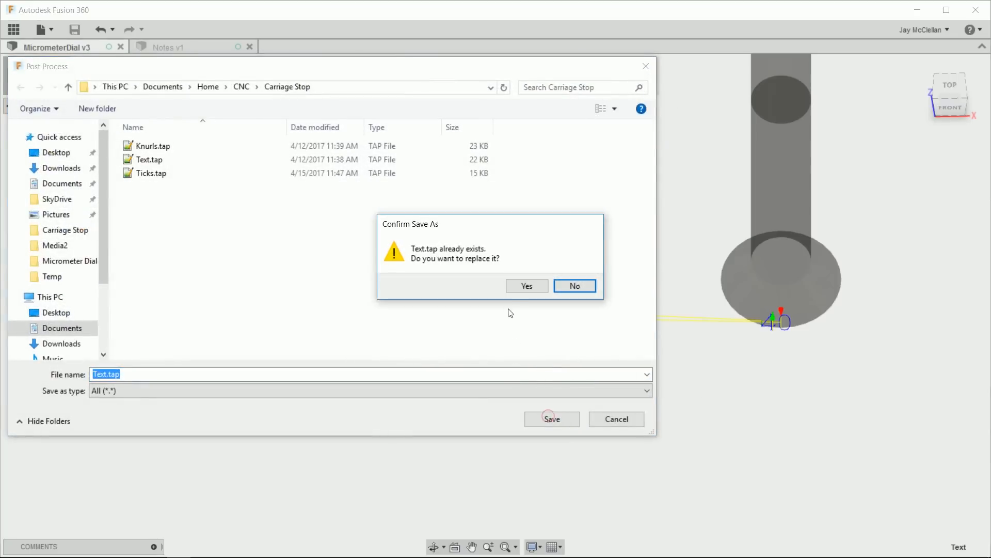
pyautogui.click(527, 287)
# - Post-process the Knurls operation with program name Knurls and save it as Knurls.tap in the Carriage Stop folder, replacing the existing file
pyautogui.click(82, 323)
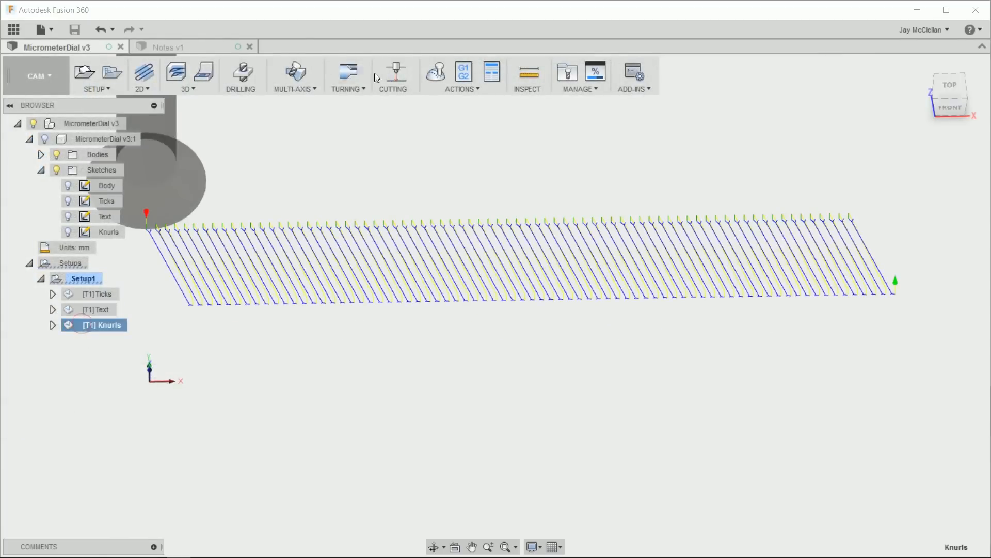
pyautogui.click(463, 72)
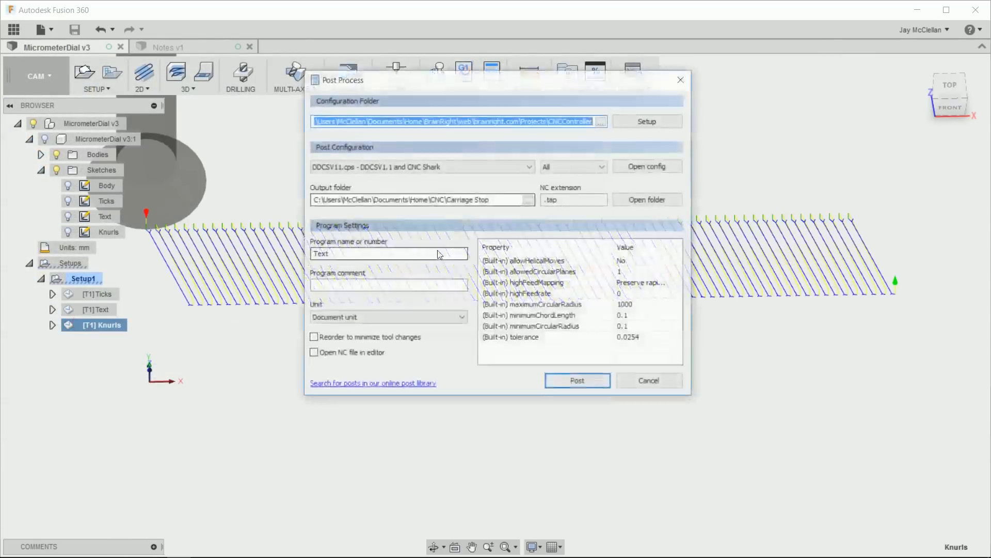
pyautogui.doubleClick(358, 253)
pyautogui.write('Knurls')
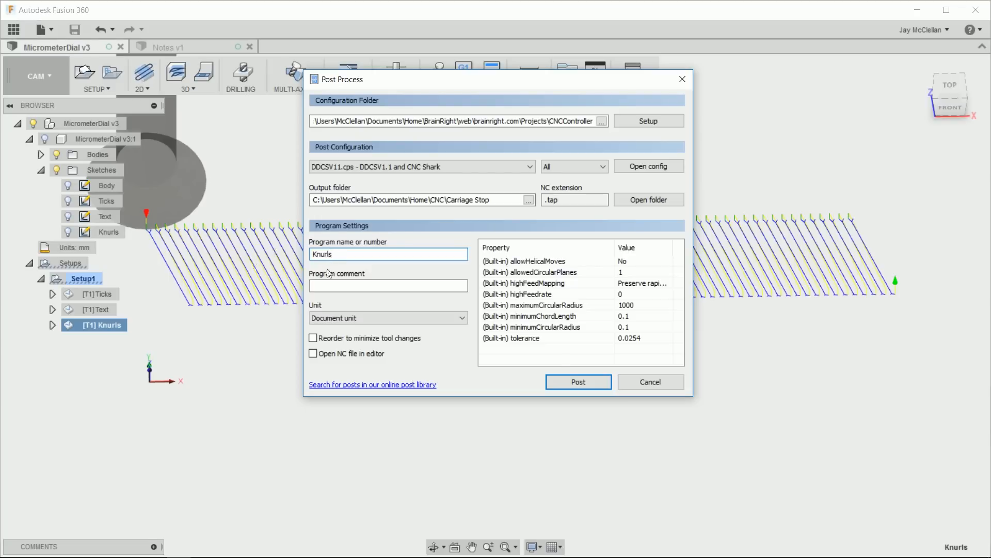
pyautogui.click(574, 377)
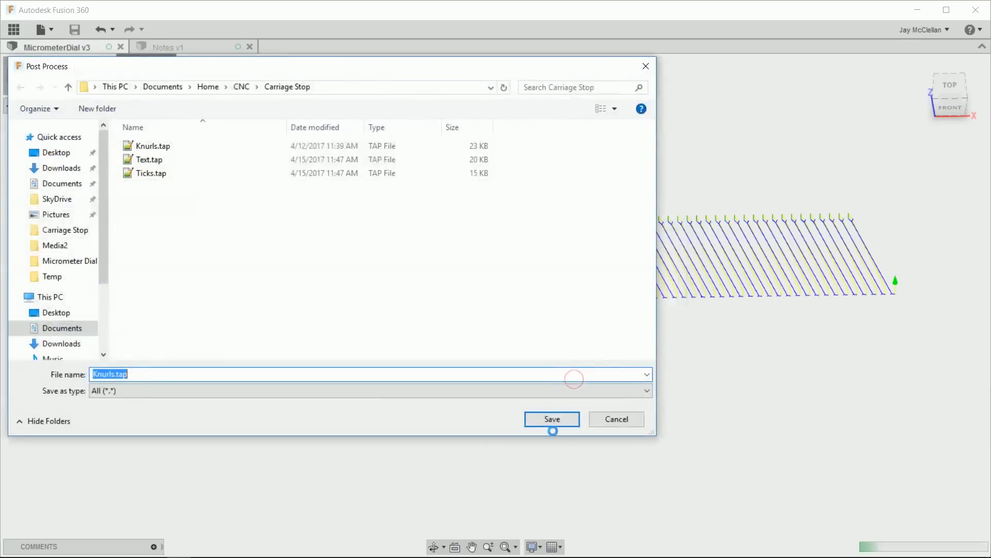
pyautogui.click(555, 419)
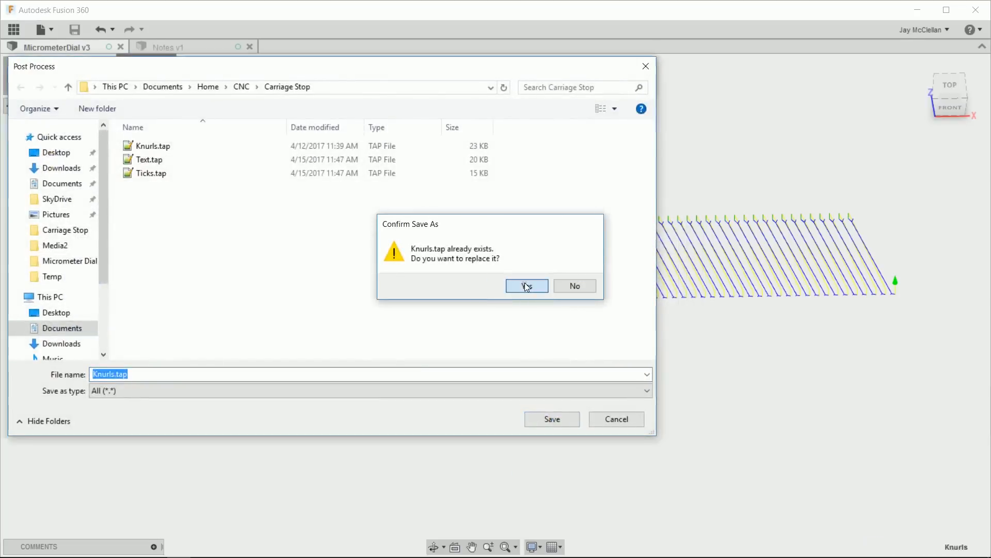
pyautogui.click(525, 286)
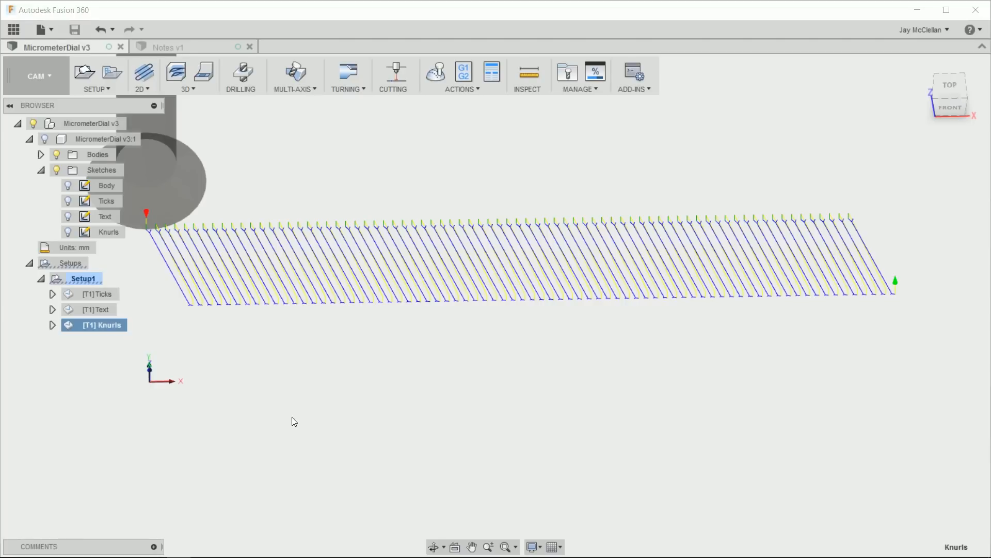
pyautogui.scroll(-1, 407, 401)
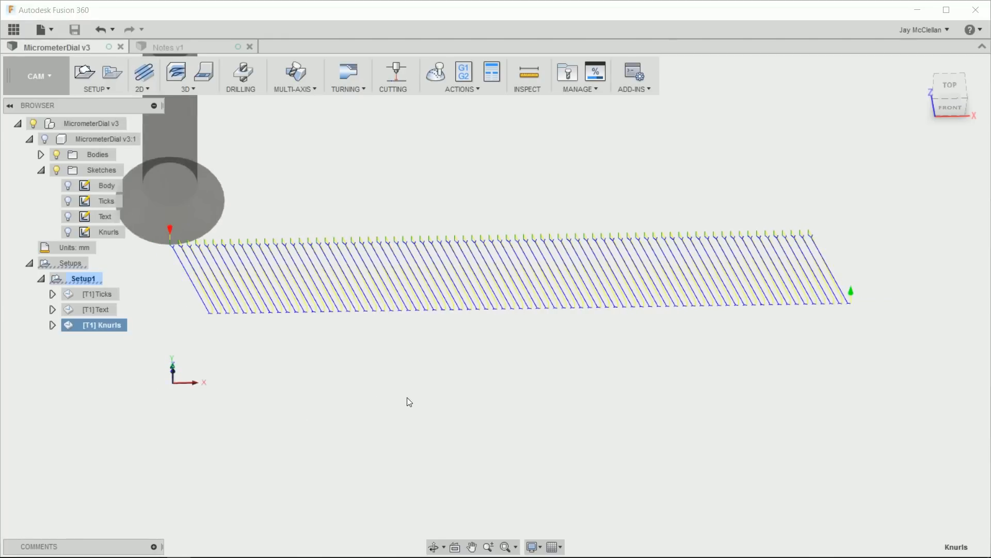